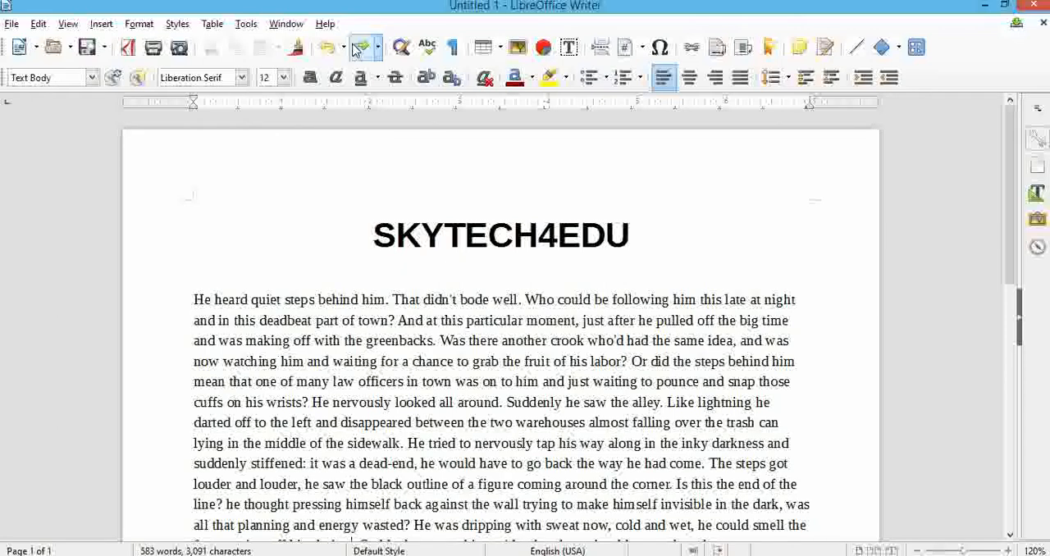
Search the document for the word "heard" with Find and look at the match.
click(11, 23)
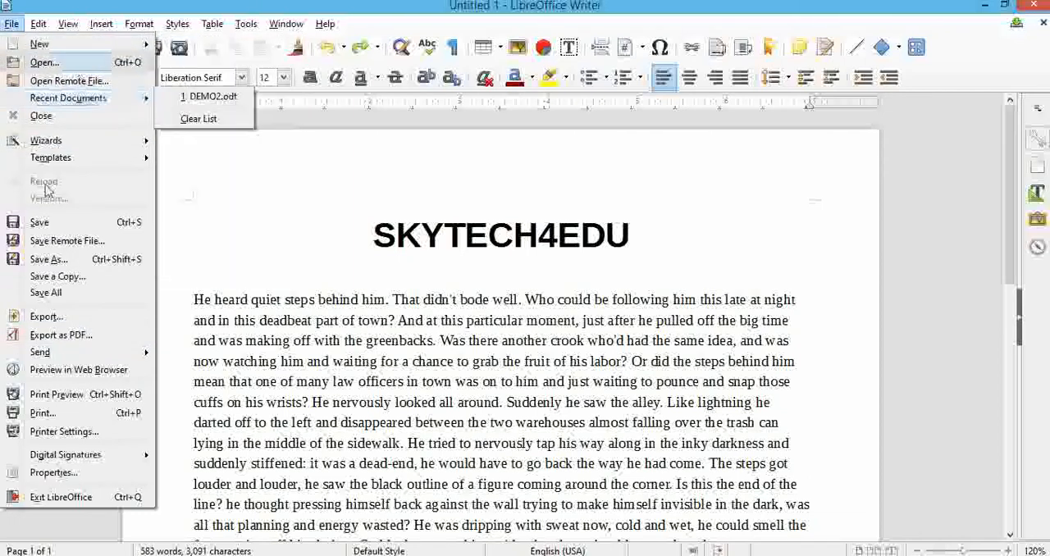
mouse_move(100, 25)
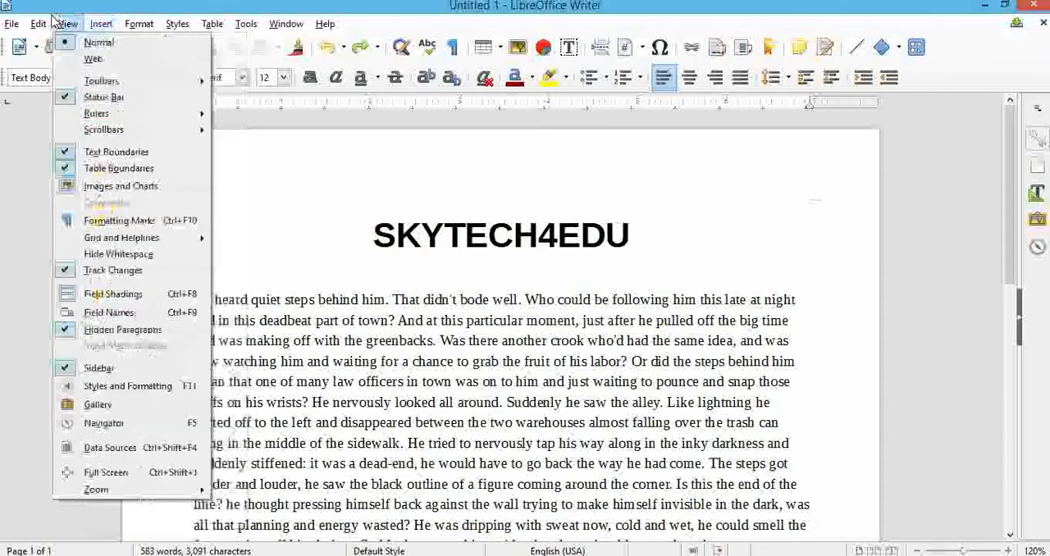
mouse_move(38, 25)
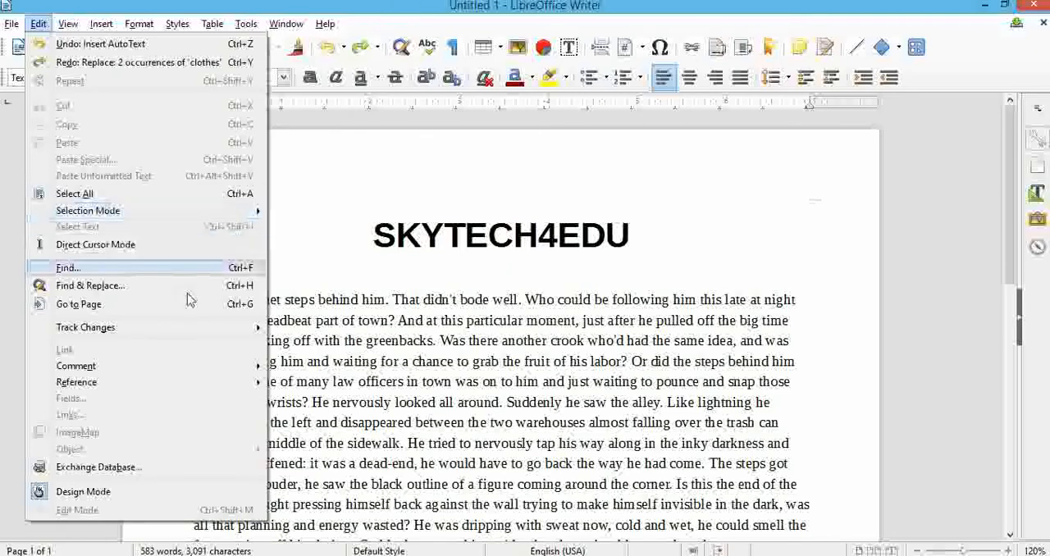
click(196, 267)
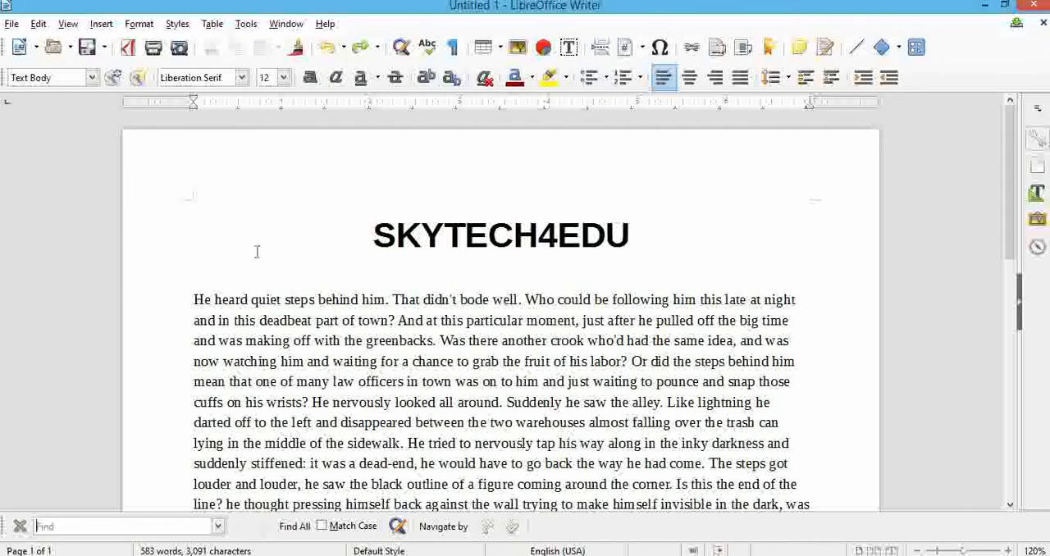
text(heard)
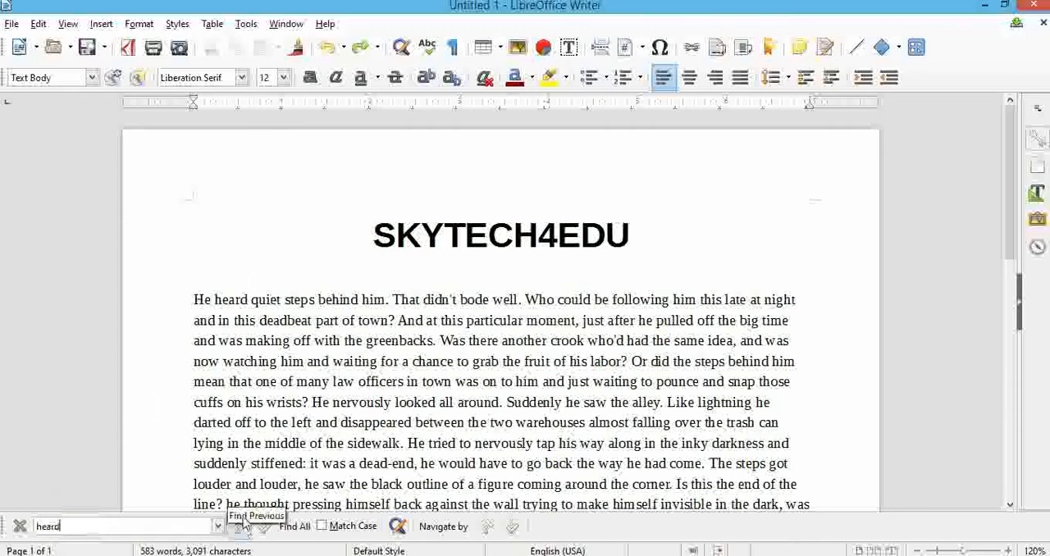
key(Return)
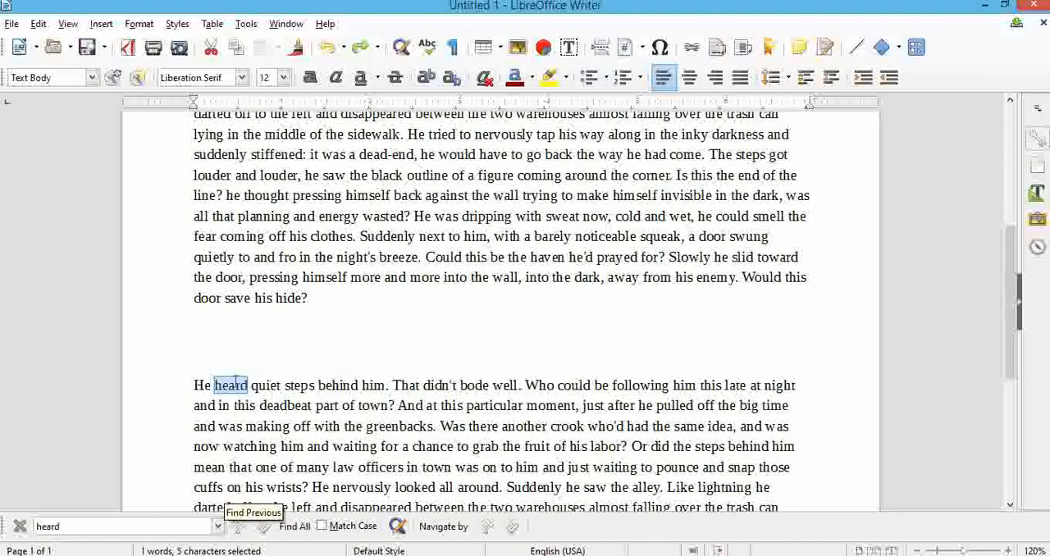
scroll(238, 373, up, 4)
scroll(254, 348, down, 2)
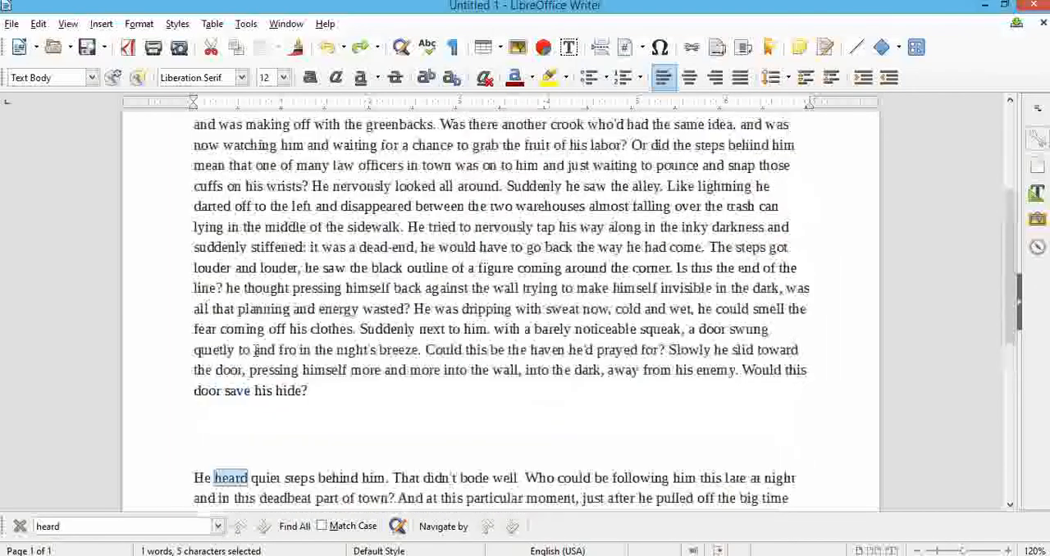
scroll(256, 350, up, 3)
Repeat the search for "heard" starting from the document's title.
click(371, 235)
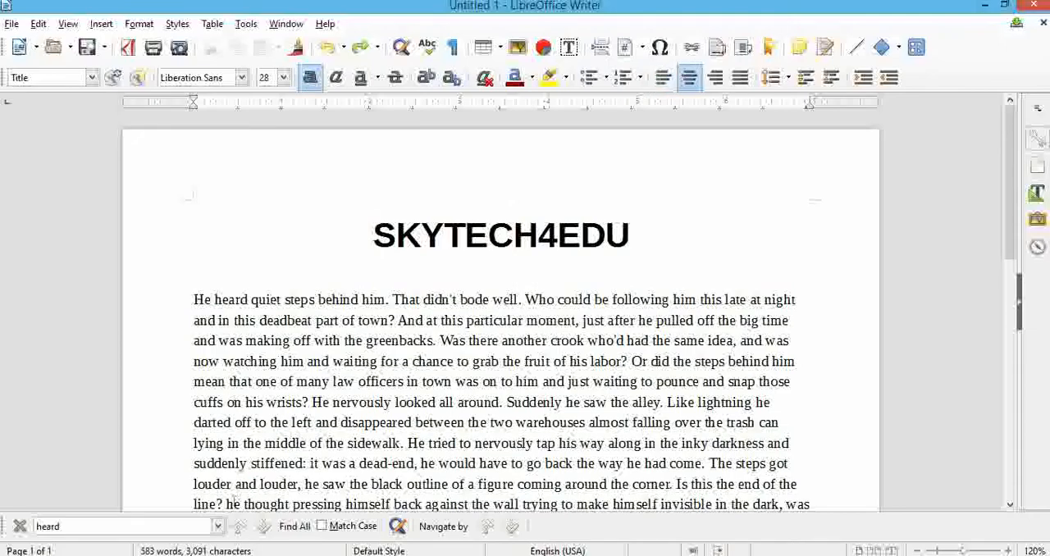
click(177, 528)
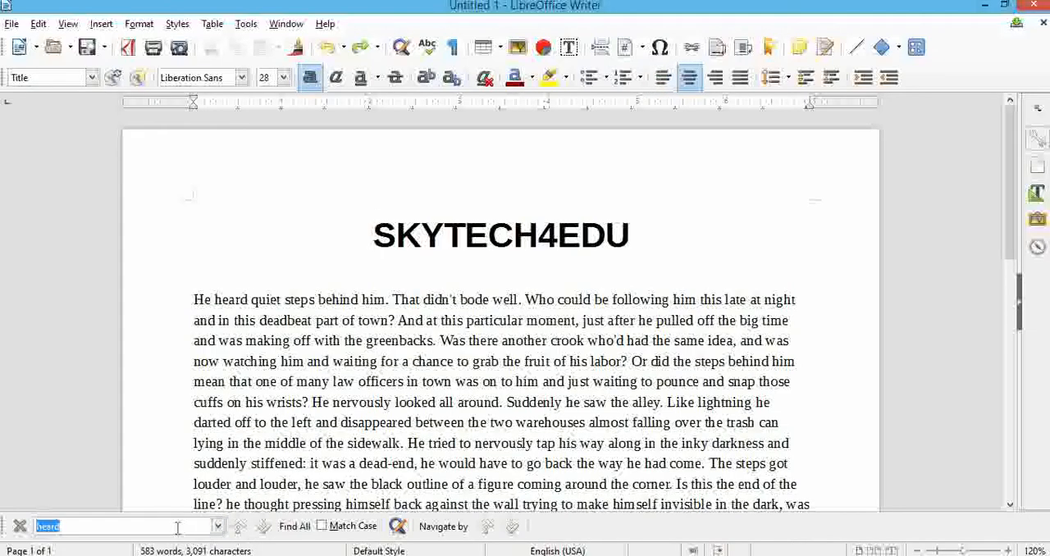
key(Return)
scroll(274, 320, down, 5)
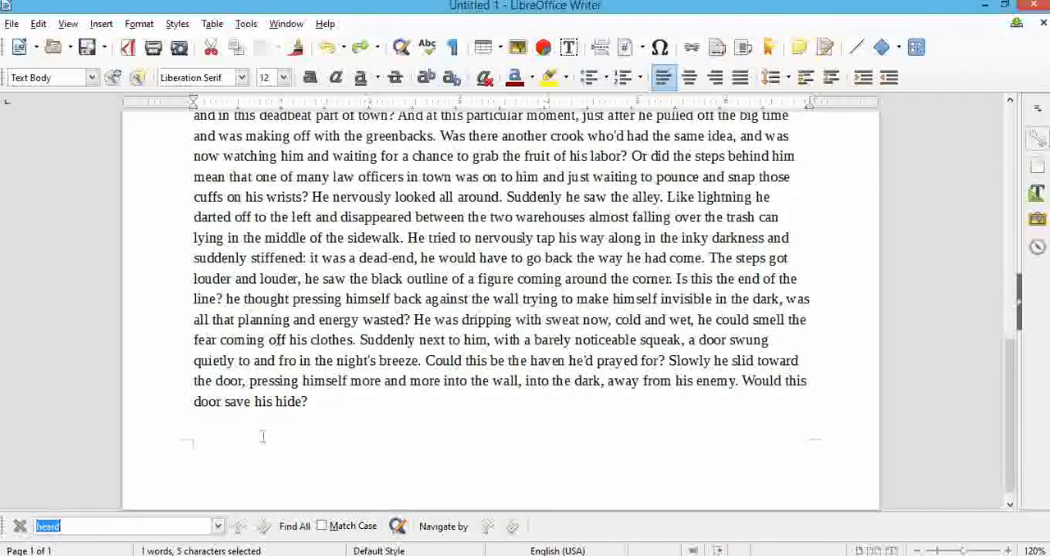
scroll(259, 457, up, 3)
scroll(261, 453, down, 3)
scroll(219, 408, up, 5)
scroll(219, 409, up, 9)
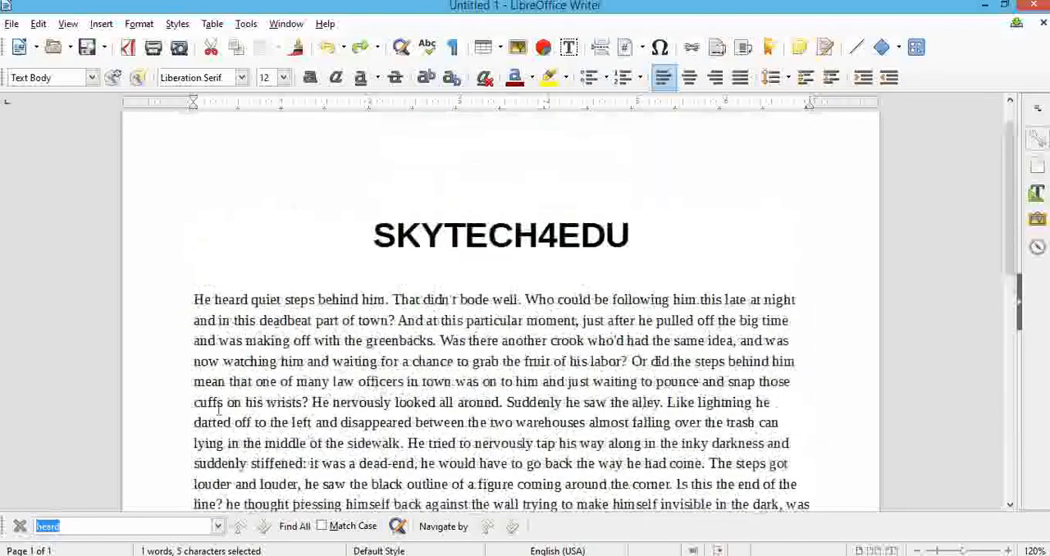
Find all occurrences of "heard" at once, review them in both paragraphs, and close the search.
click(293, 525)
scroll(207, 394, down, 5)
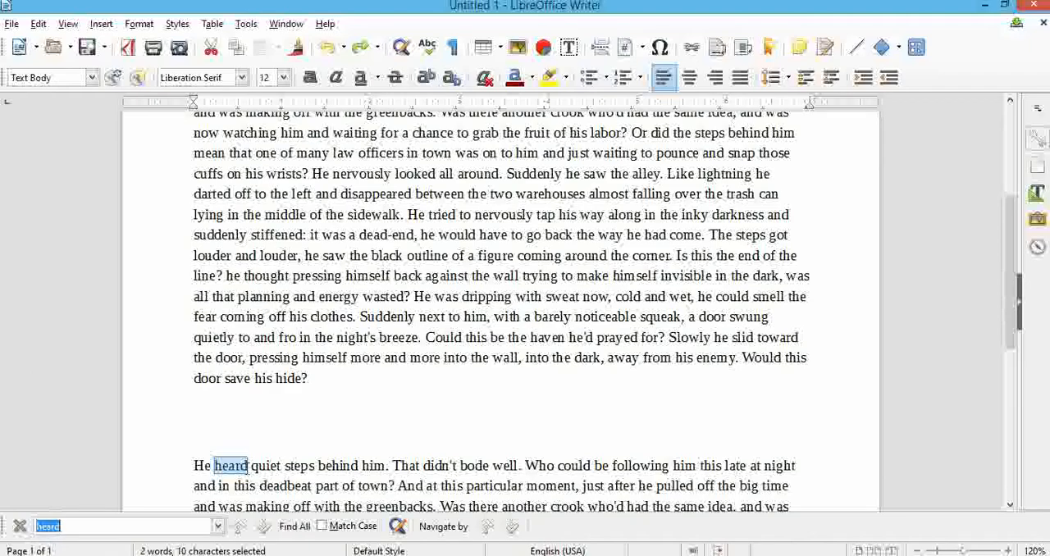
scroll(298, 396, down, 4)
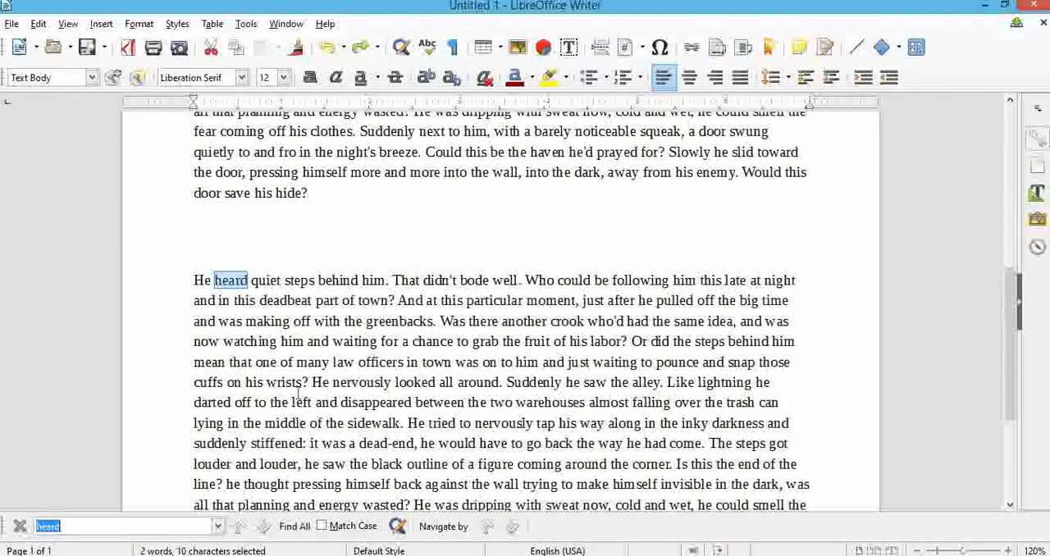
scroll(298, 396, up, 9)
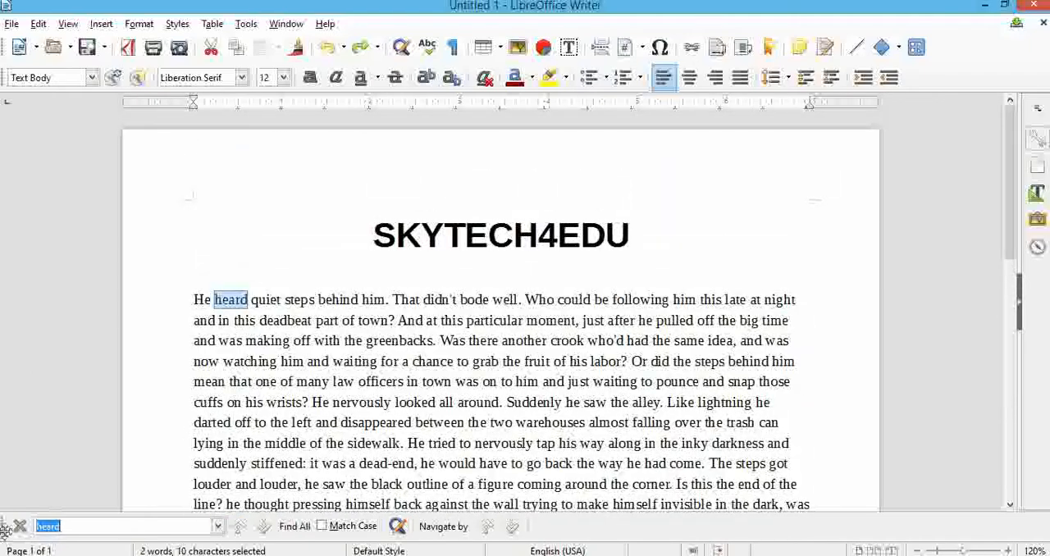
click(19, 527)
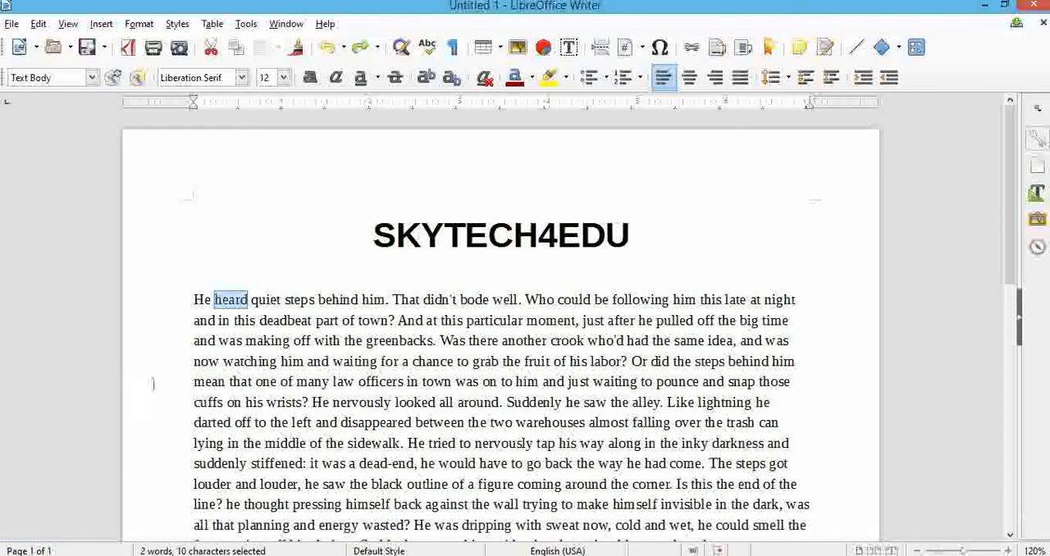
click(166, 376)
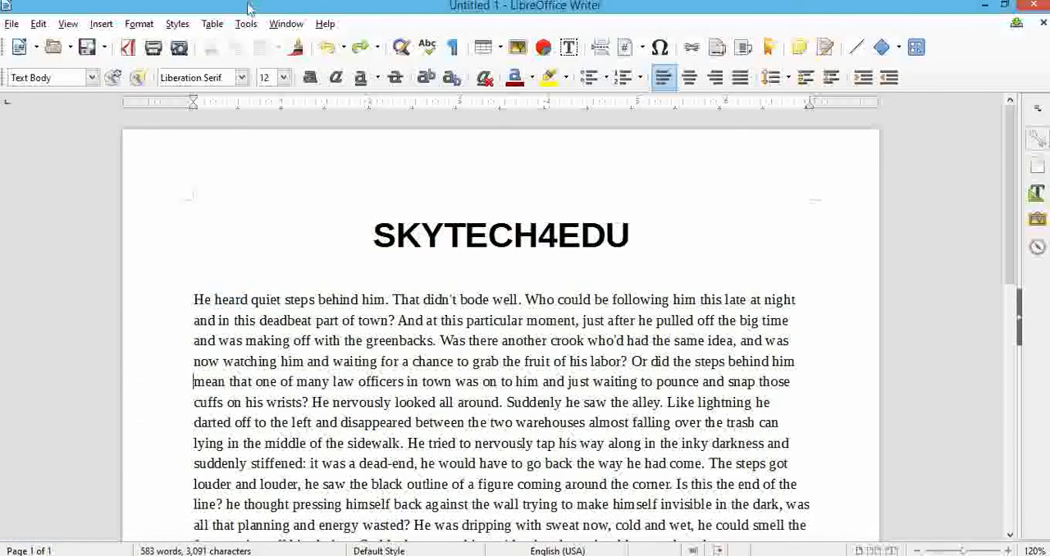
Use Find & Replace to find all occurrences of "clothes" and review them in both paragraphs.
click(401, 48)
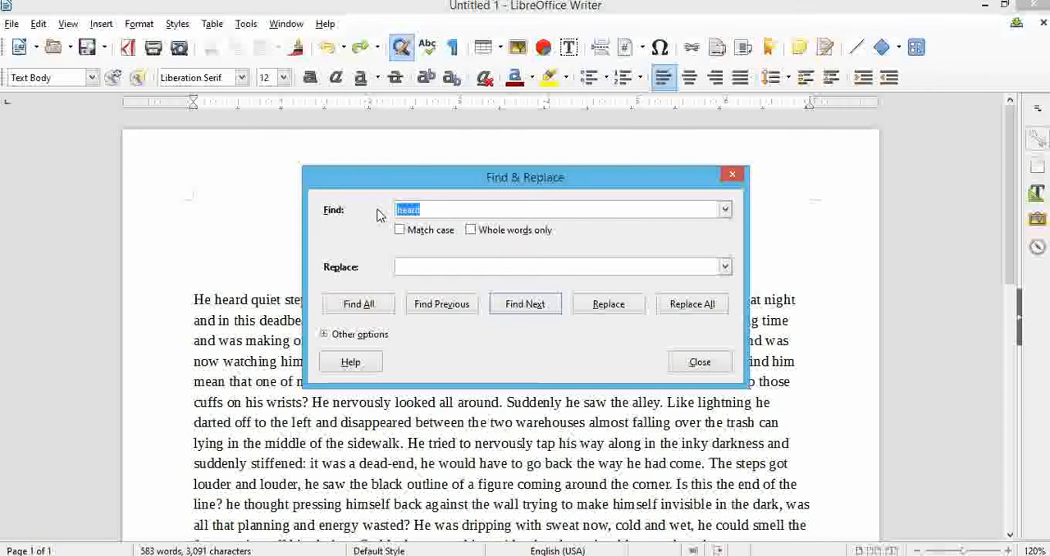
key(BackSpace)
text(clothes)
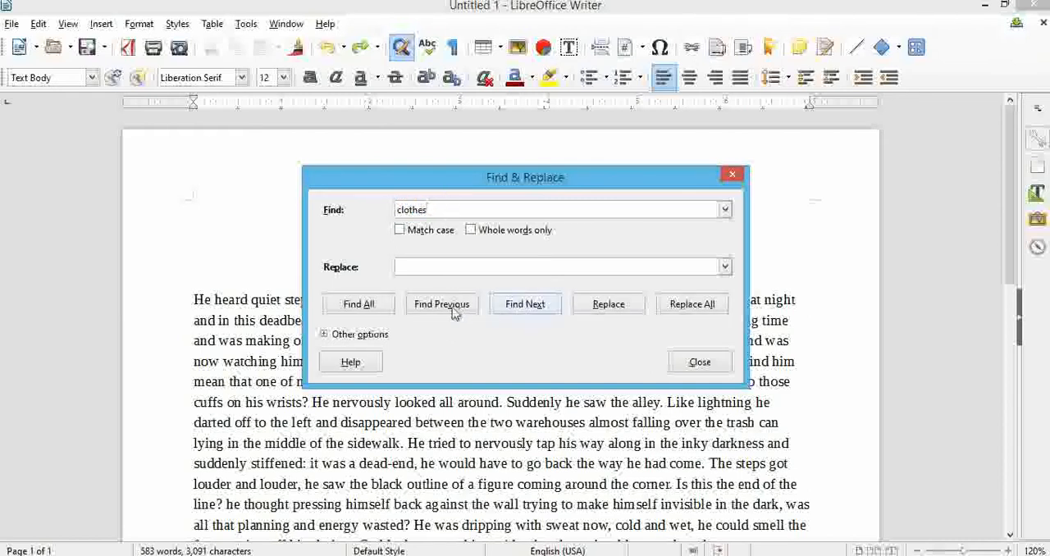
click(361, 305)
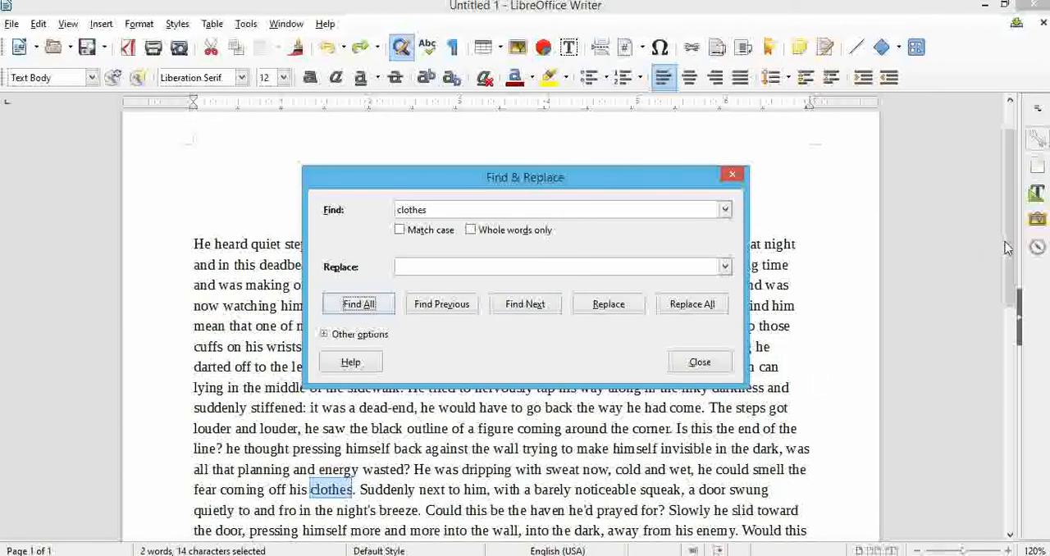
click(700, 363)
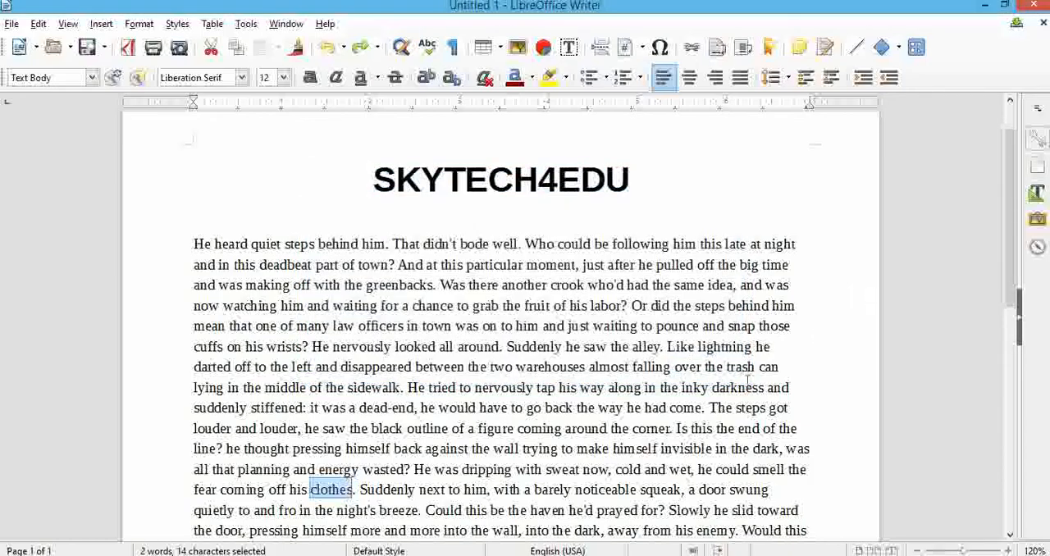
scroll(434, 506, down, 8)
scroll(435, 504, up, 6)
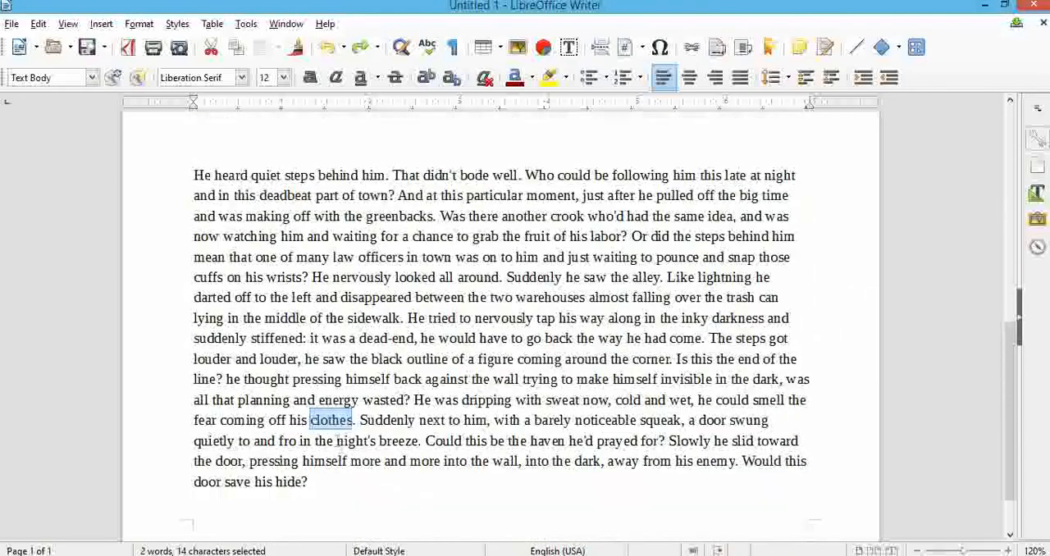
scroll(501, 328, up, 3)
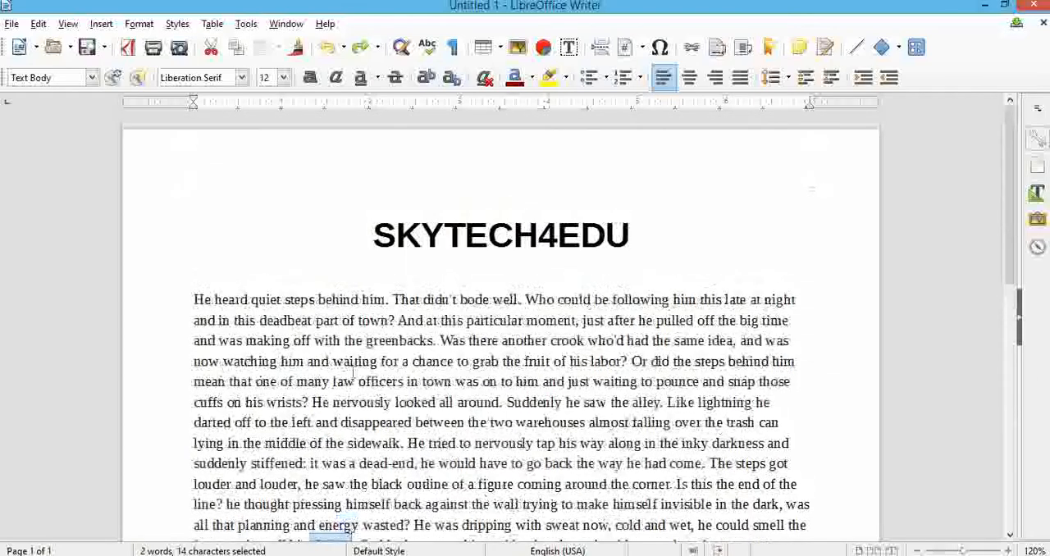
scroll(500, 329, down, 2)
scroll(374, 241, up, 2)
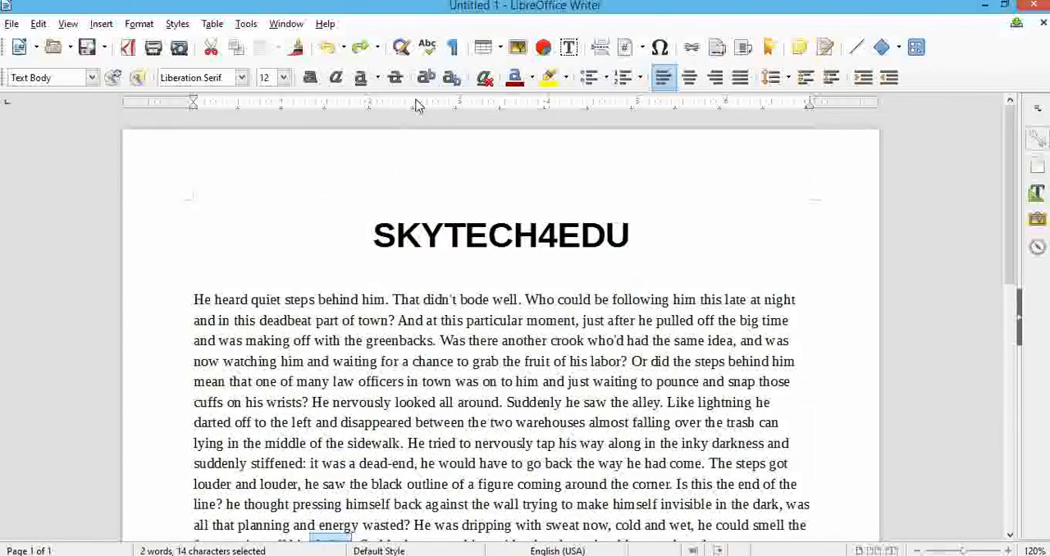
Replace all occurrences of "clothes" with "dress" throughout the document.
click(401, 48)
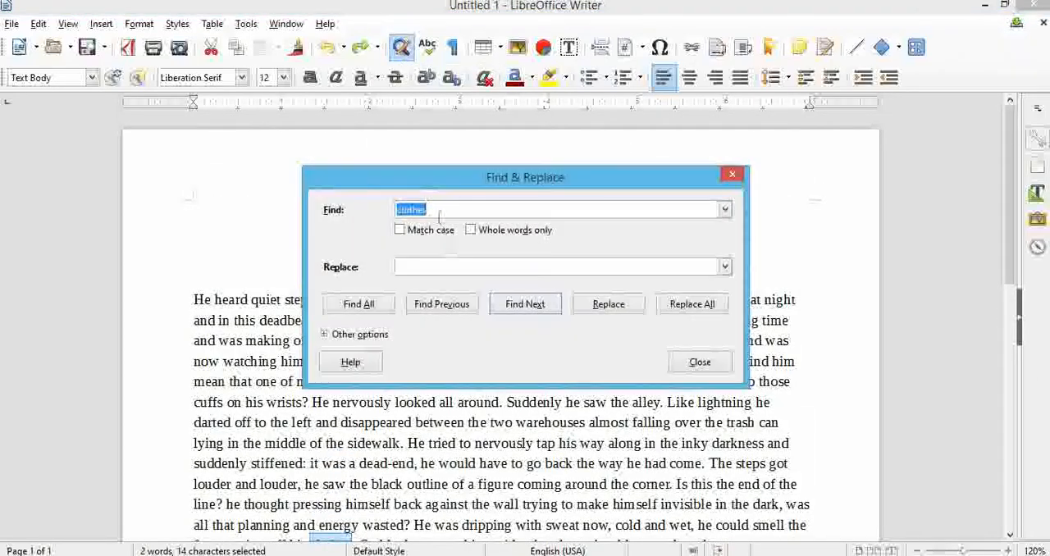
click(416, 266)
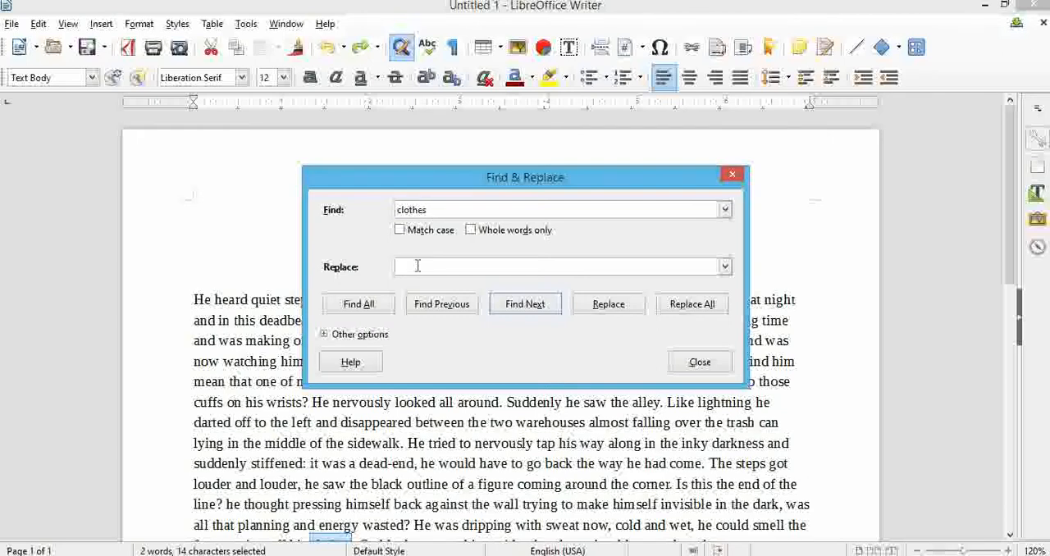
text(dress)
click(703, 308)
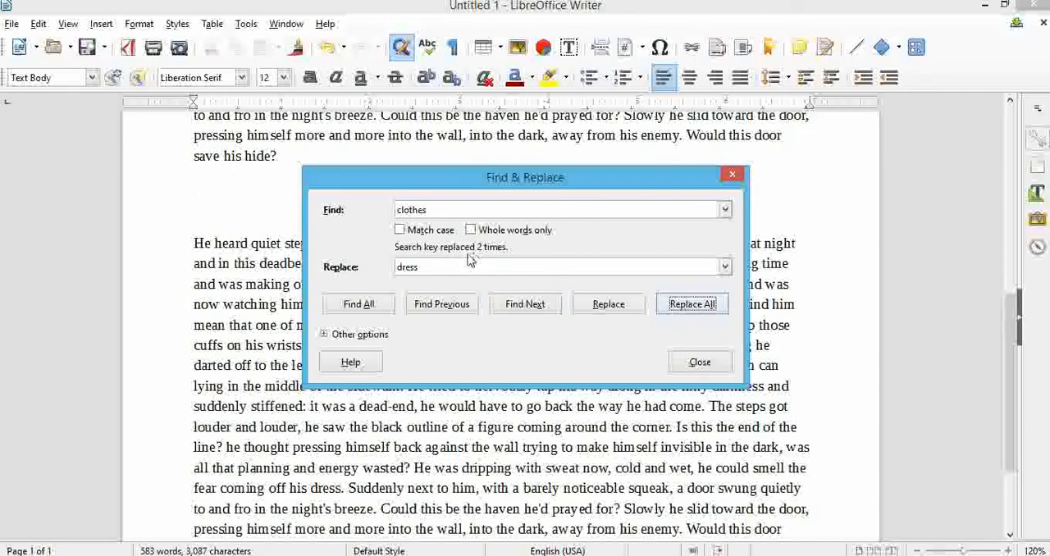
click(704, 363)
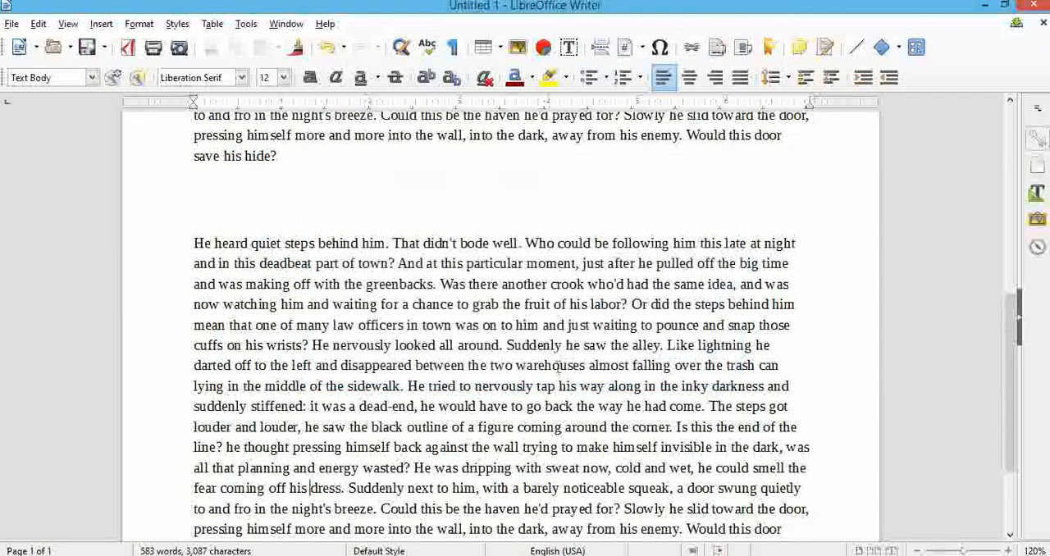
Examine the replaced word "dress" in both paragraphs of the document.
scroll(357, 307, down, 3)
scroll(357, 307, up, 1)
drag(310, 280, 346, 280)
scroll(380, 366, down, 5)
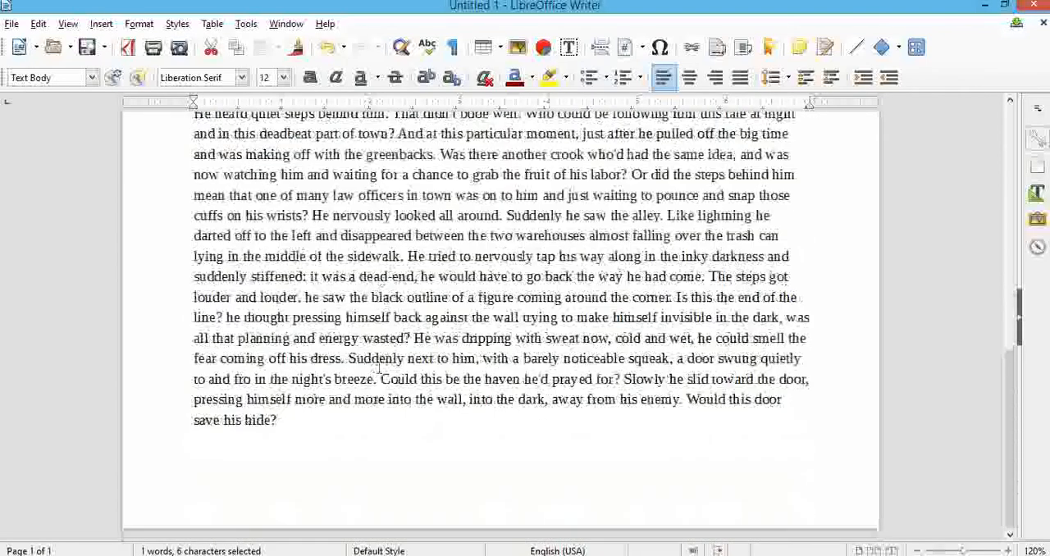
drag(310, 361, 346, 360)
click(388, 395)
scroll(425, 416, up, 10)
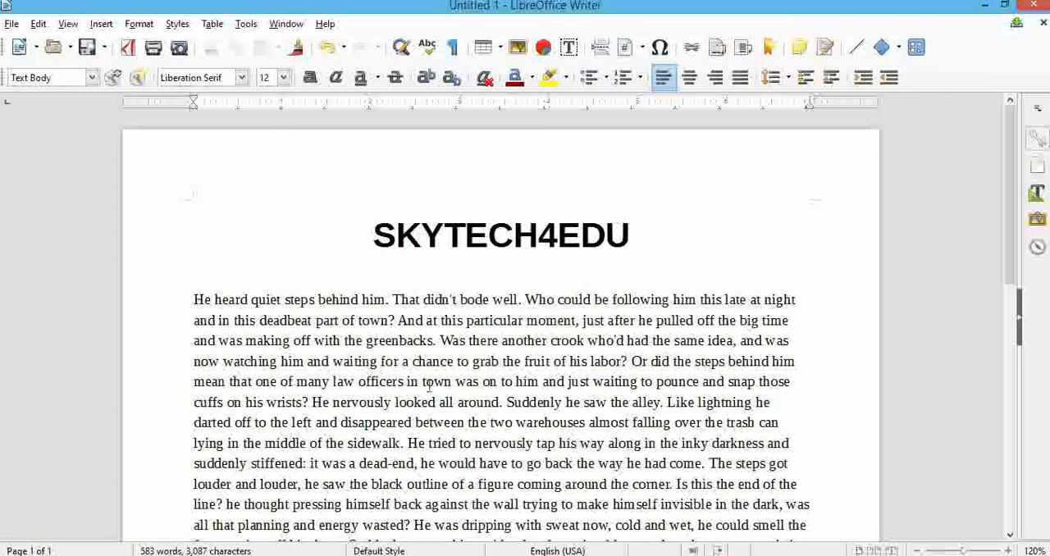
Run the spelling and grammar check, continuing from the beginning of the document, and close it when finished.
click(426, 47)
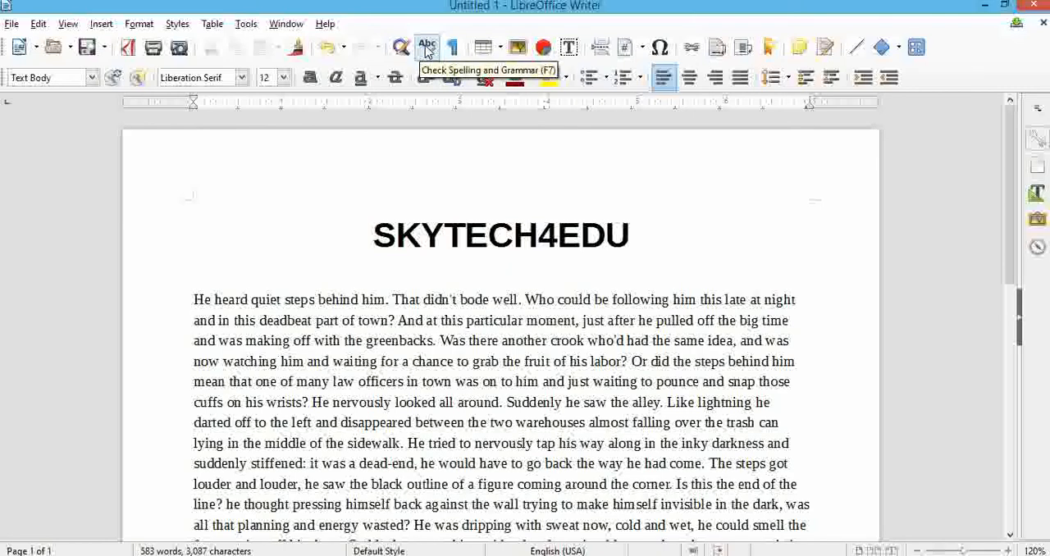
click(425, 49)
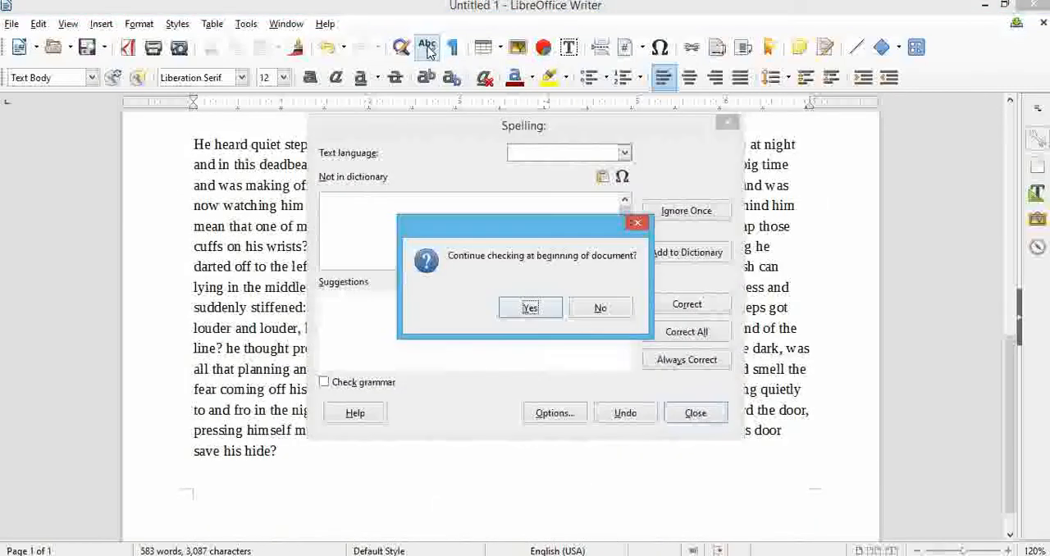
click(547, 315)
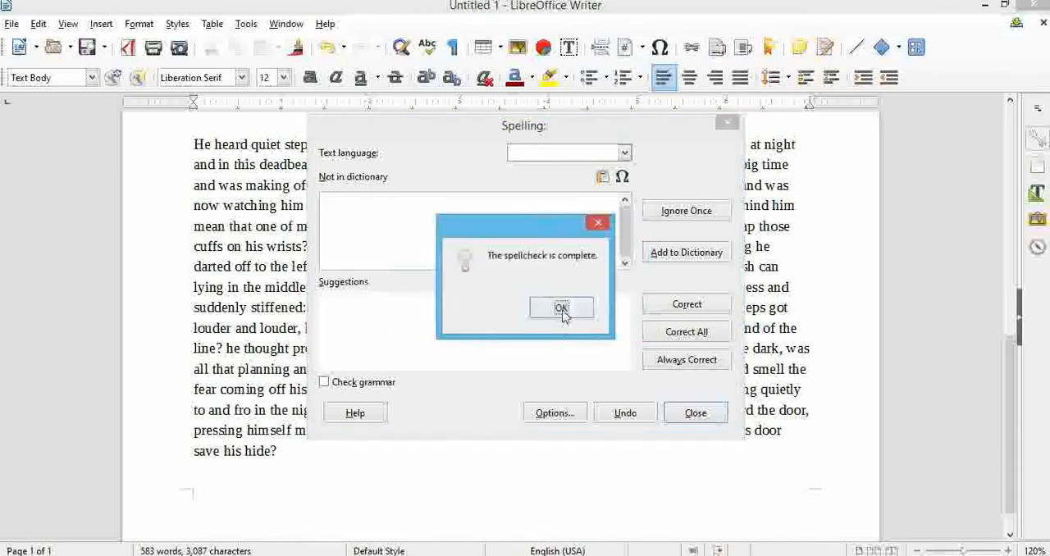
click(562, 313)
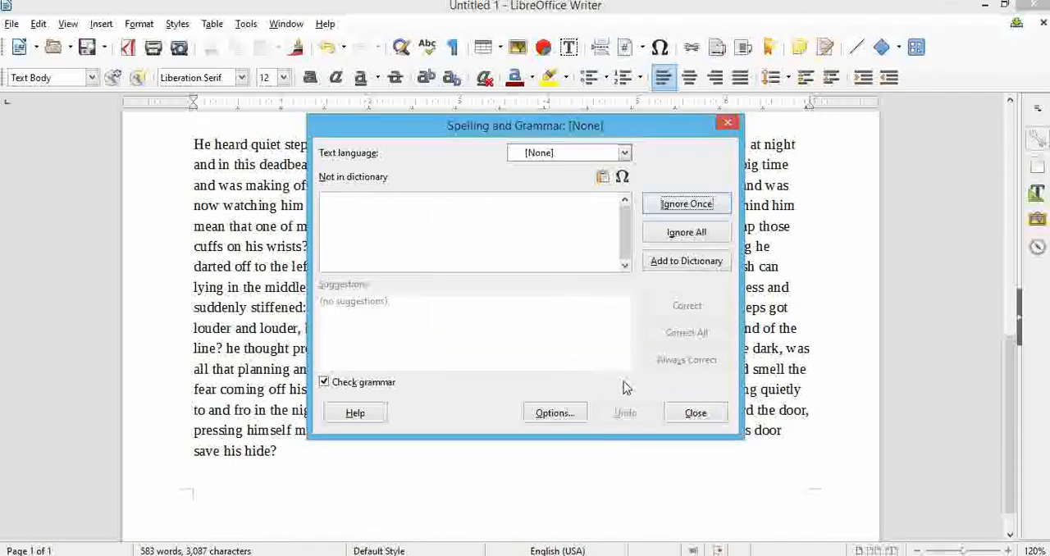
click(693, 412)
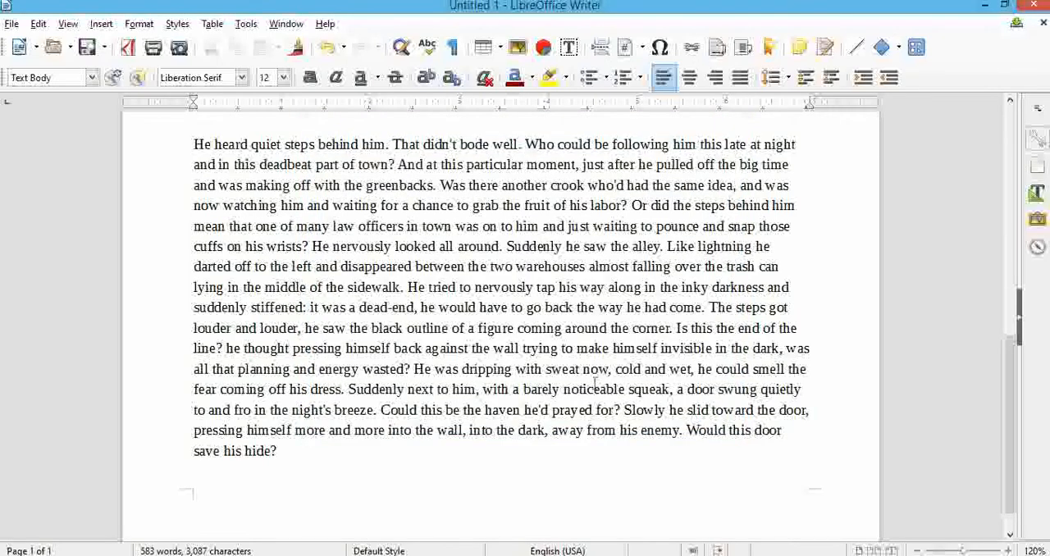
scroll(595, 342, up, 1)
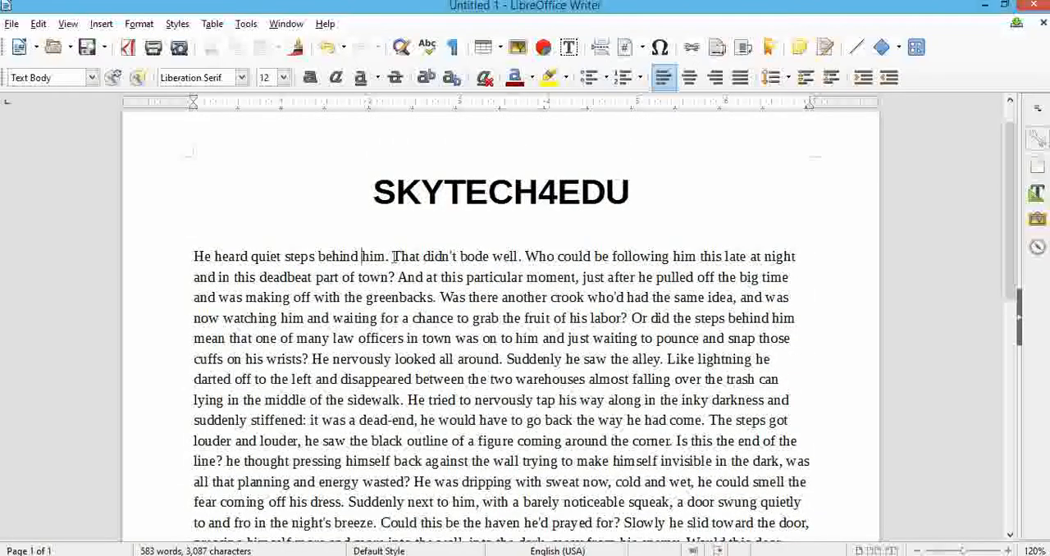
Remove the space between "behind" and "him" in the first sentence, then correct it to "behind him" using the spelling and grammar check.
key(BackSpace)
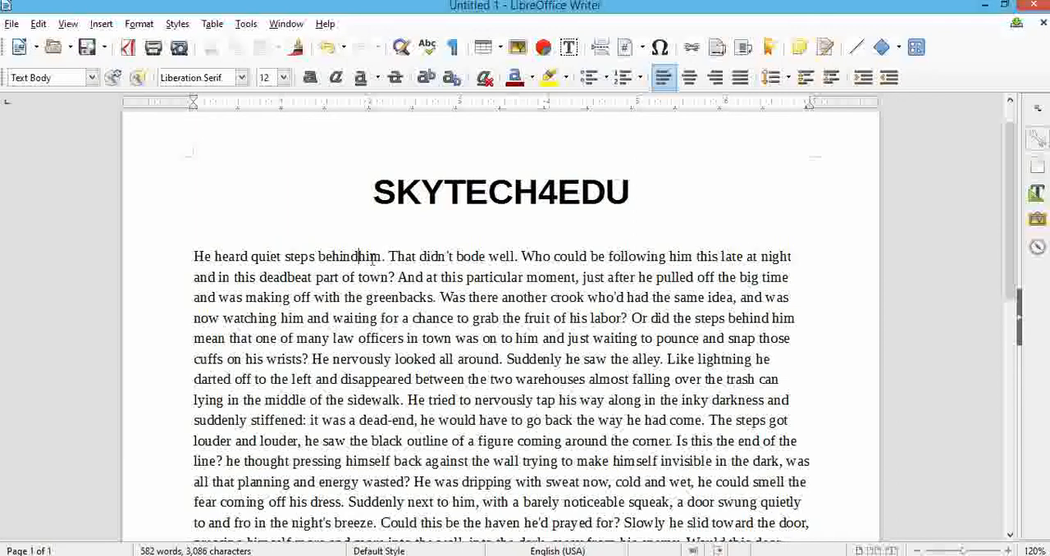
click(426, 47)
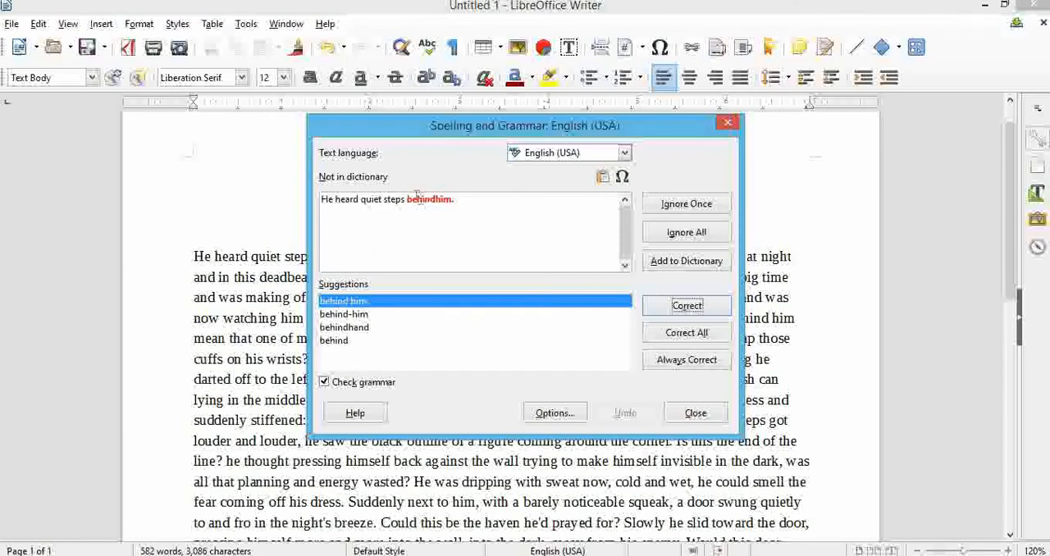
drag(414, 198, 485, 218)
click(485, 218)
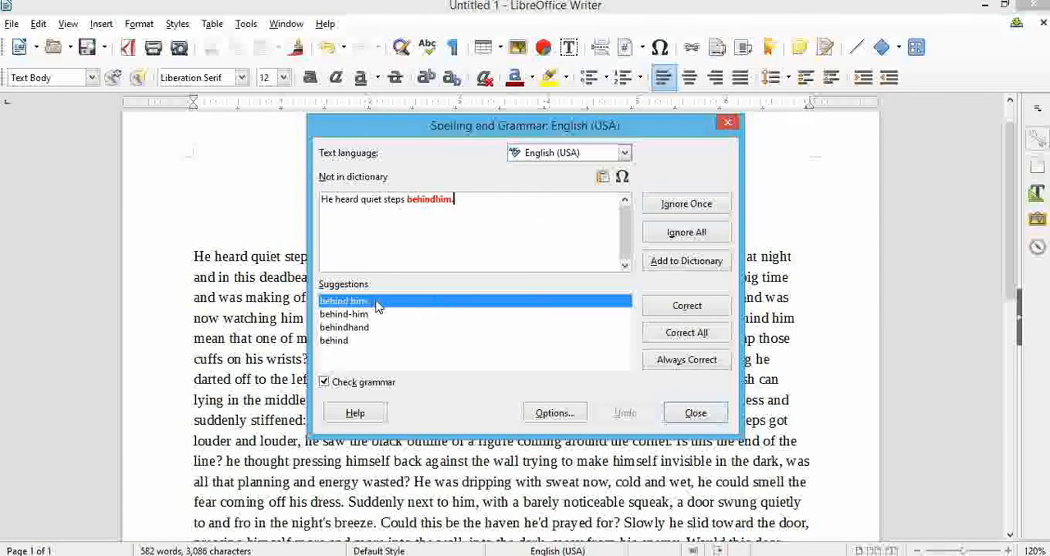
click(677, 305)
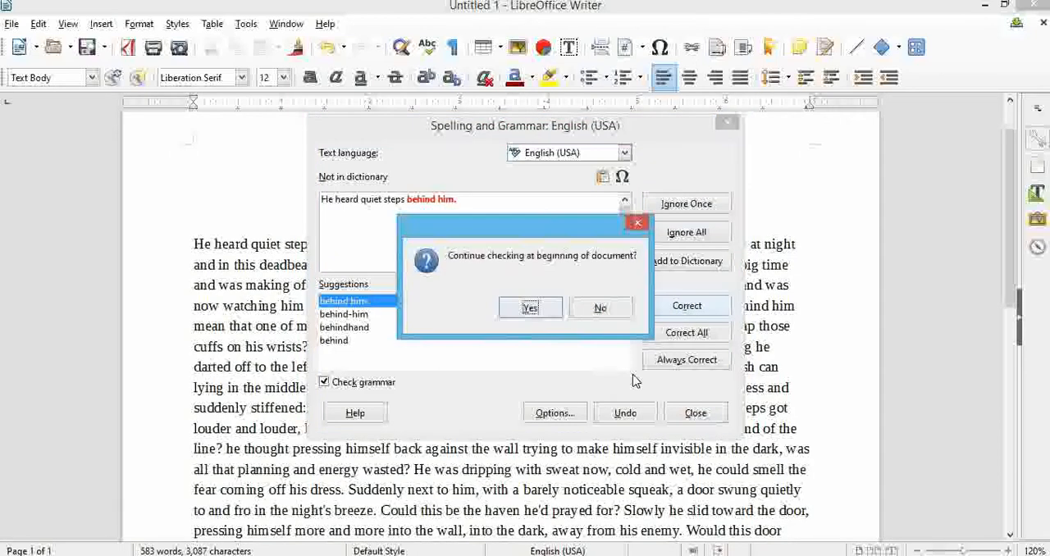
Continue the spelling check from the beginning of the document, close it when finished, and dismiss the battery notification.
click(532, 308)
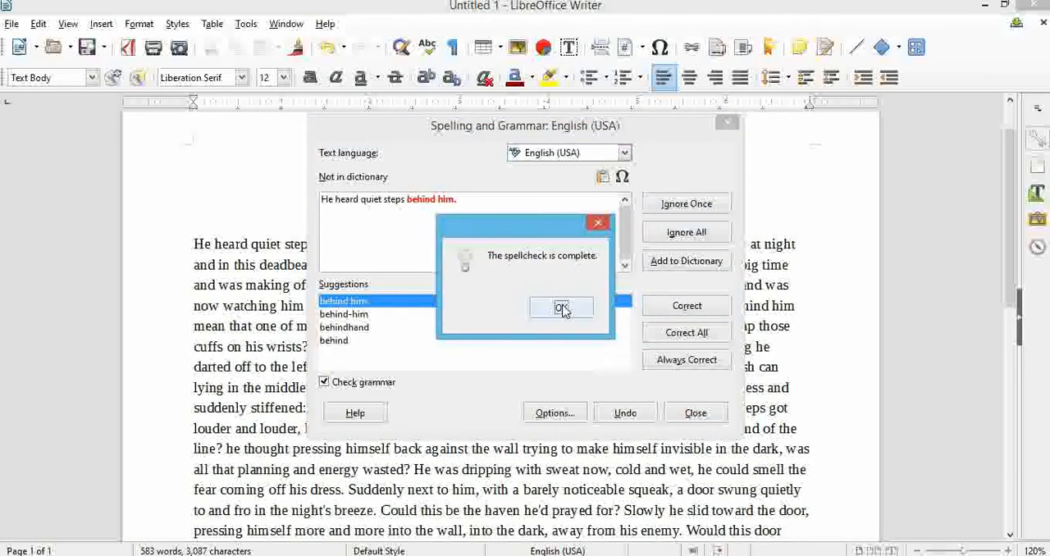
click(563, 309)
click(695, 412)
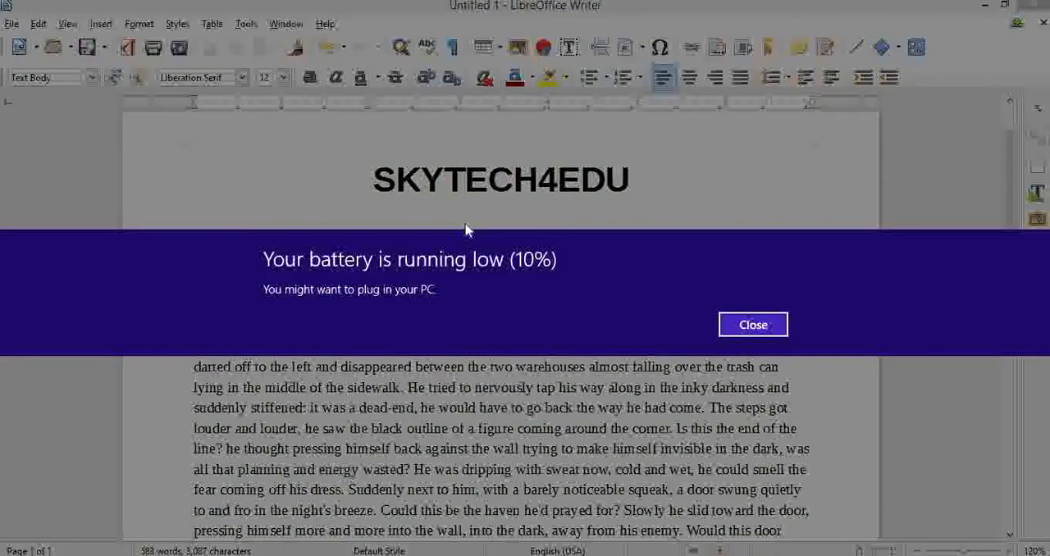
click(753, 324)
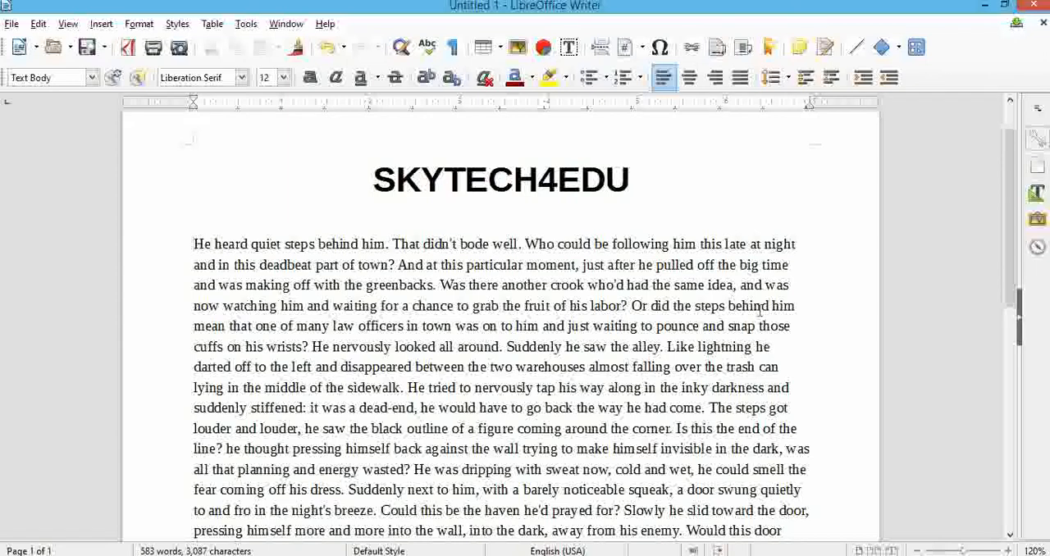
Show the formatting marks, examine the paragraph and space marks throughout the document, and hide them again.
click(456, 49)
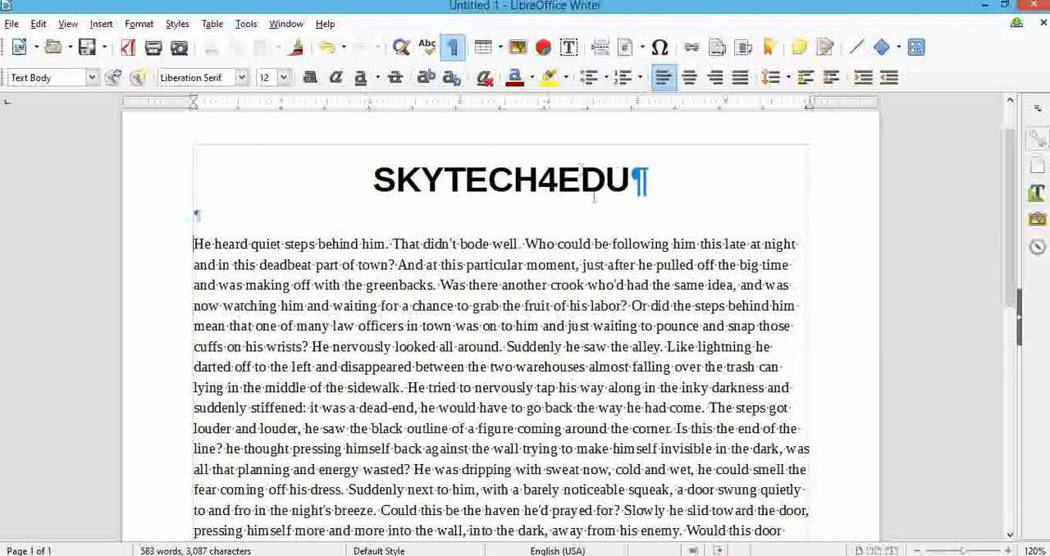
scroll(205, 220, down, 8)
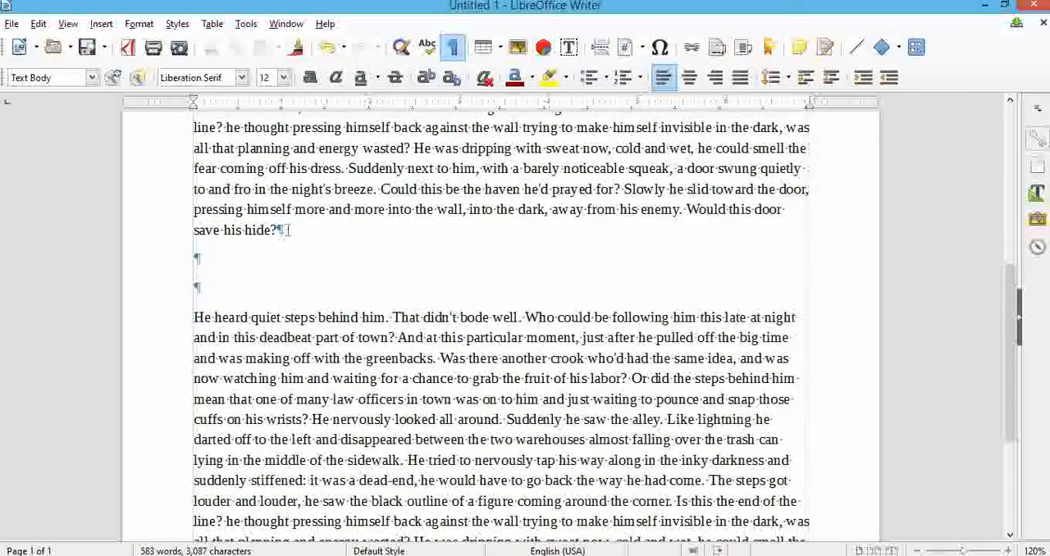
scroll(216, 297, down, 5)
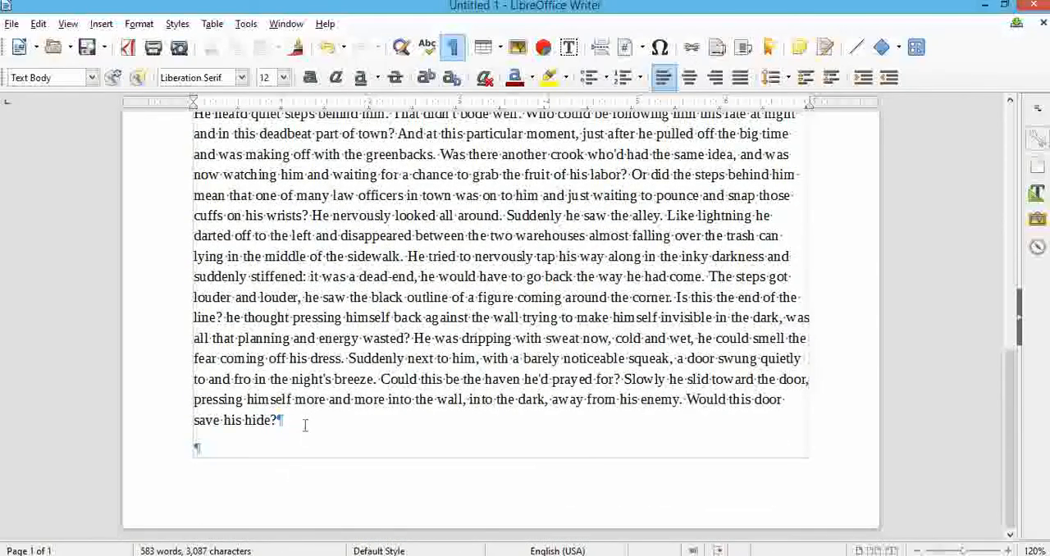
scroll(305, 425, up, 9)
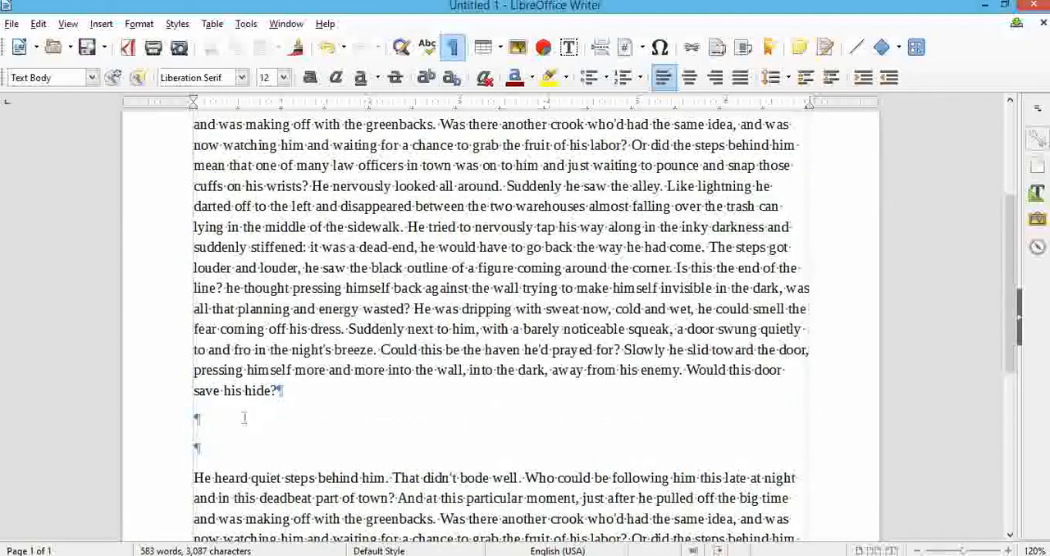
scroll(379, 409, up, 5)
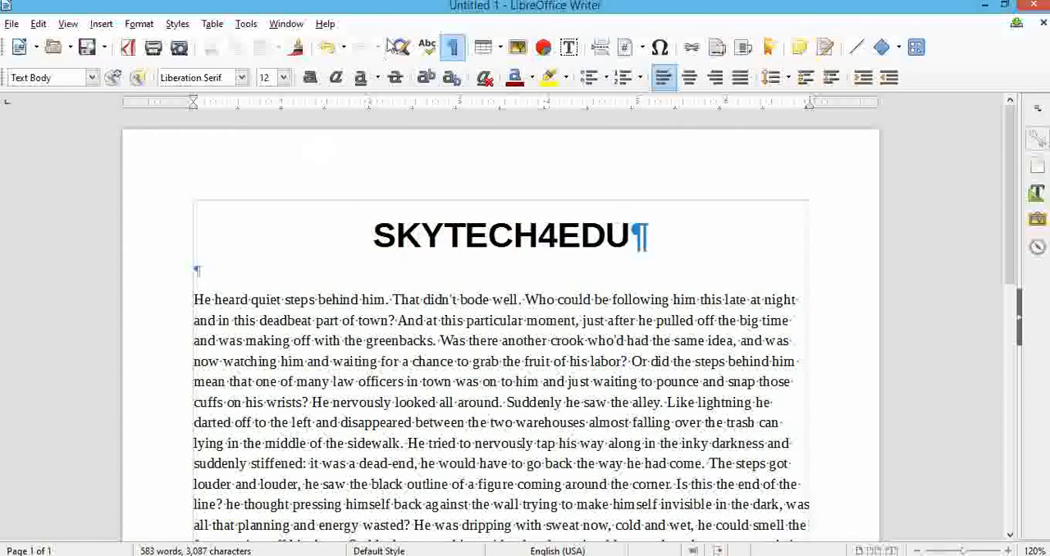
click(451, 49)
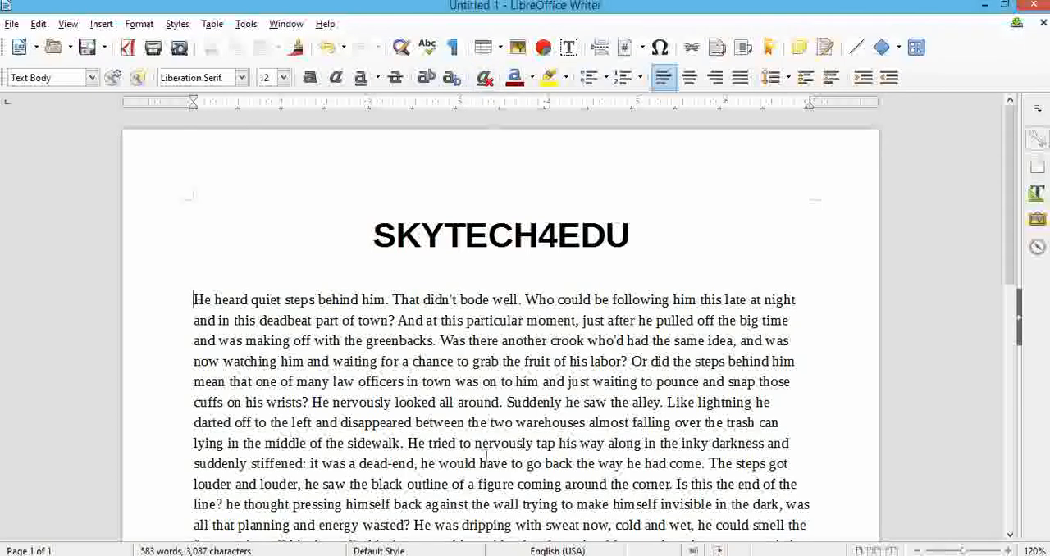
Insert a table of three columns and three rows above the first paragraph, with the headings Name, Roll No and Class.
click(488, 49)
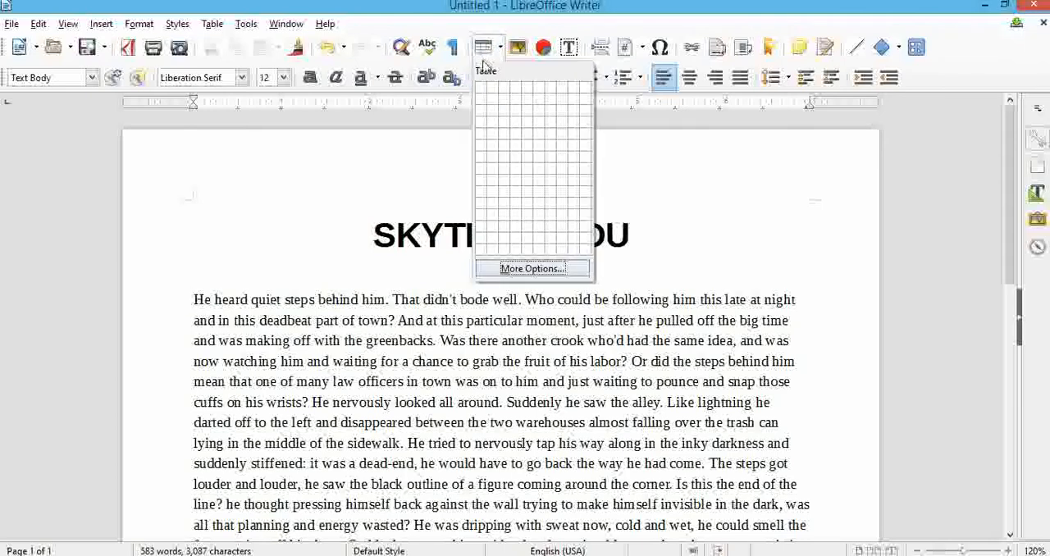
click(503, 115)
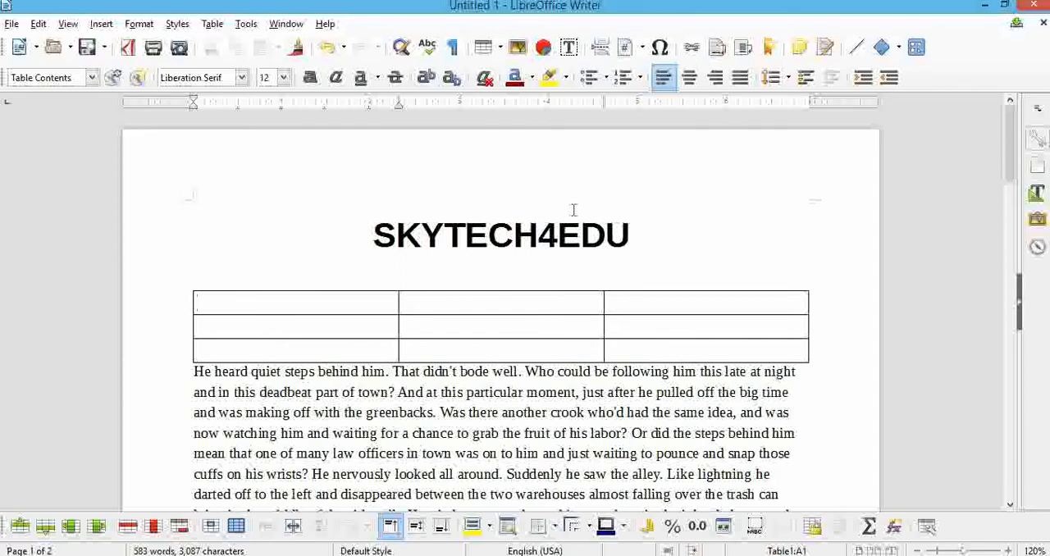
text(Nam)
text(e)
text(Roll No)
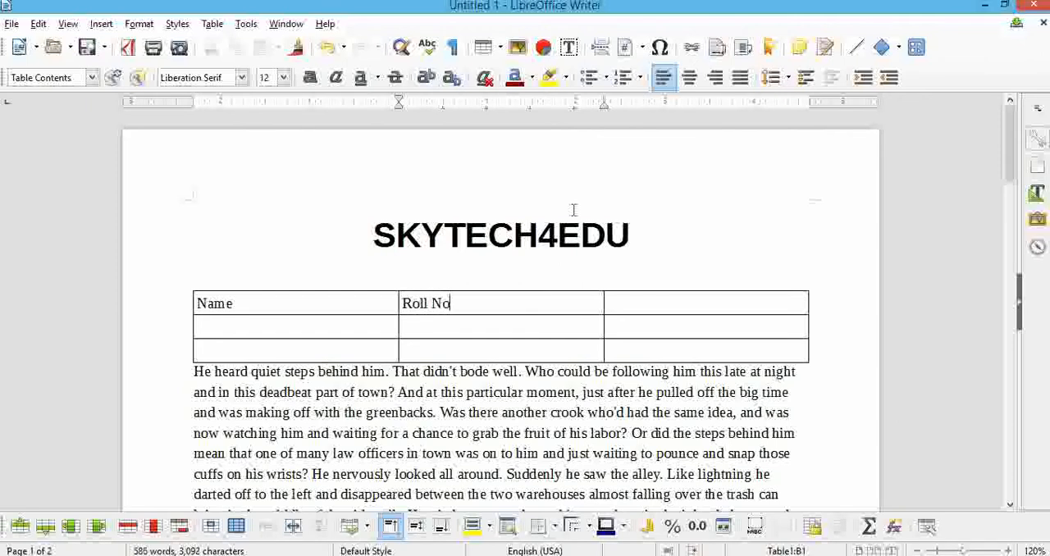
key(Tab)
text(Class)
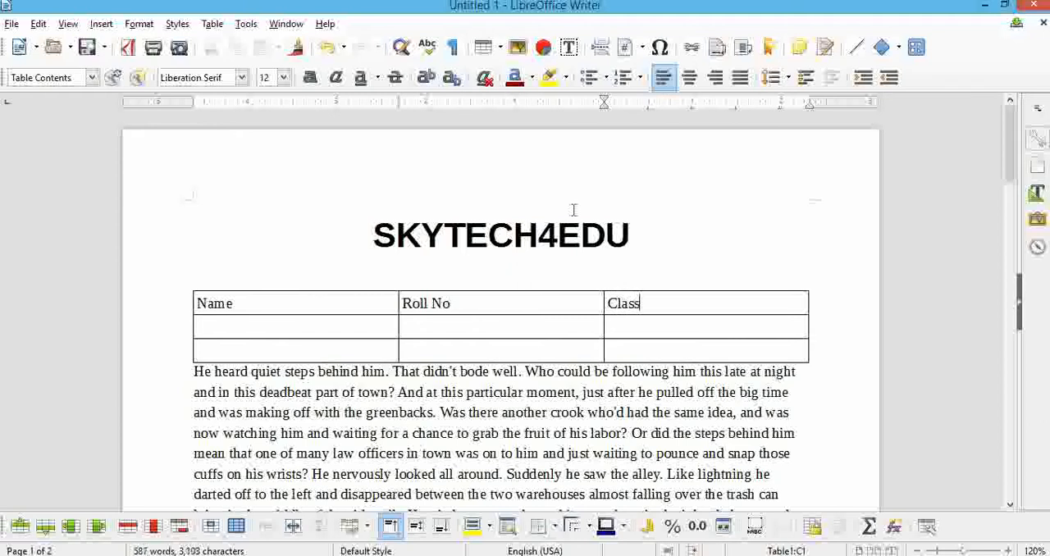
key(Tab)
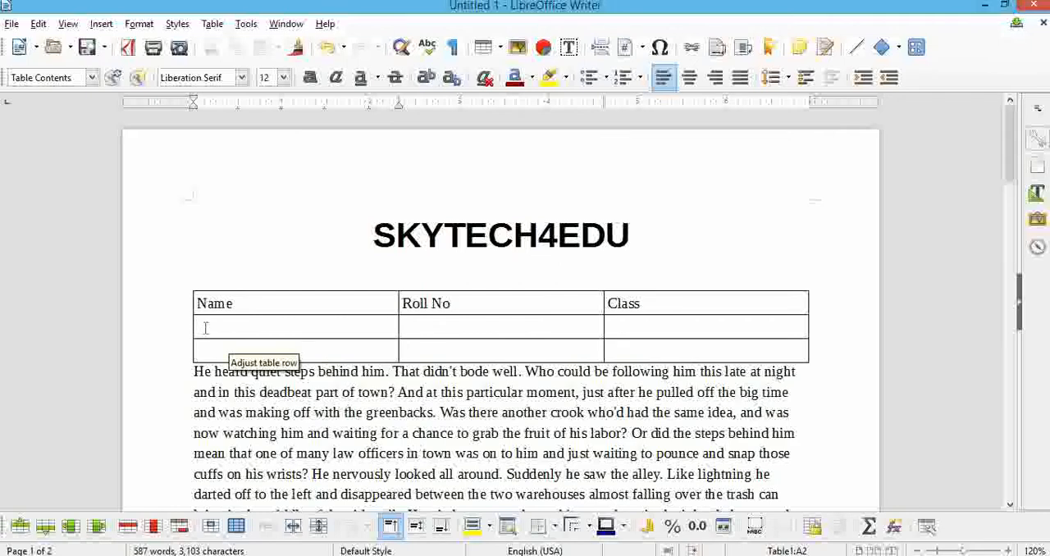
Insert the image PHOTO from the SESSION 2020-21 folder into the table cell below Name.
click(518, 49)
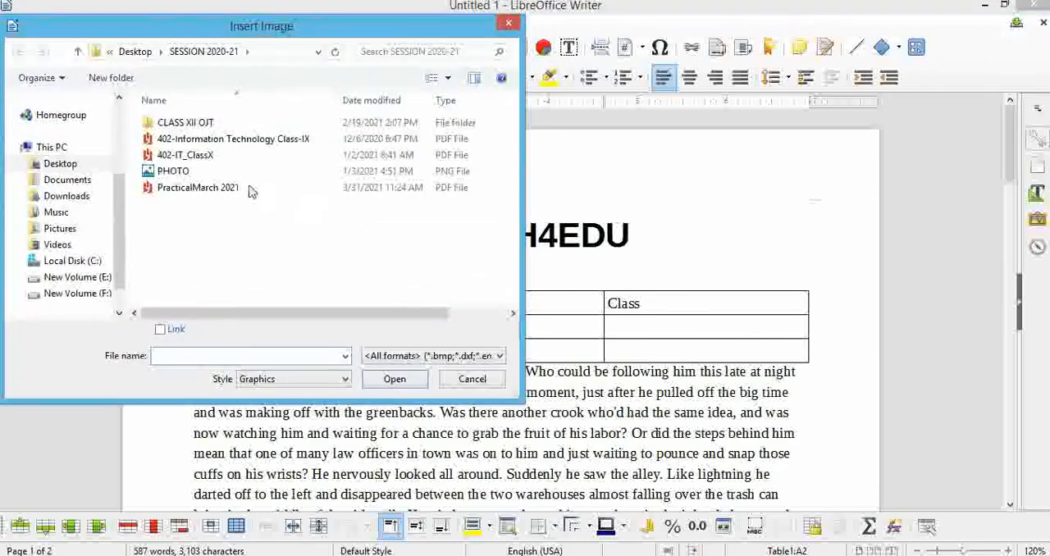
click(250, 171)
click(395, 379)
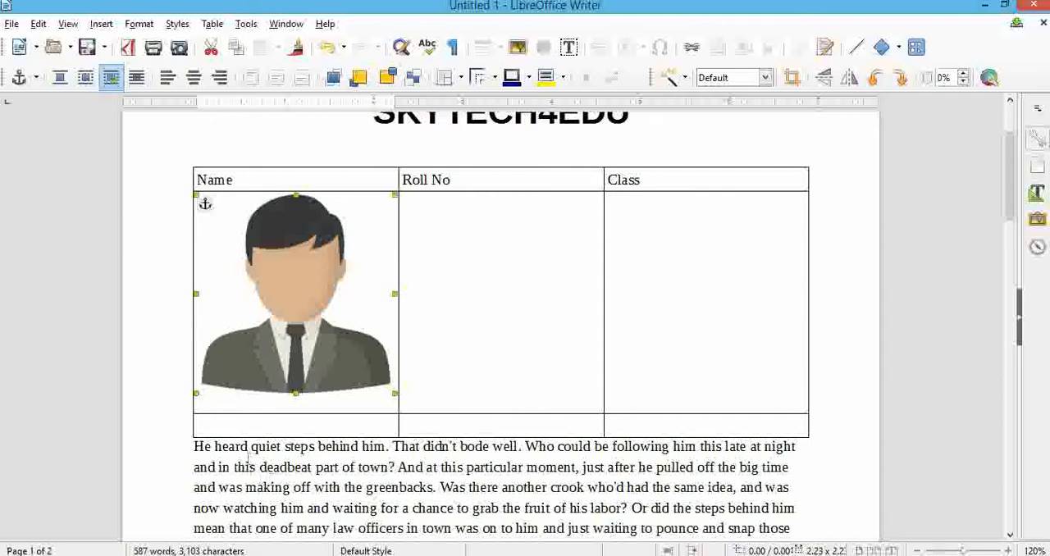
Add two blank lines between the table and the first paragraph, and insert the image PHOTO there.
click(195, 446)
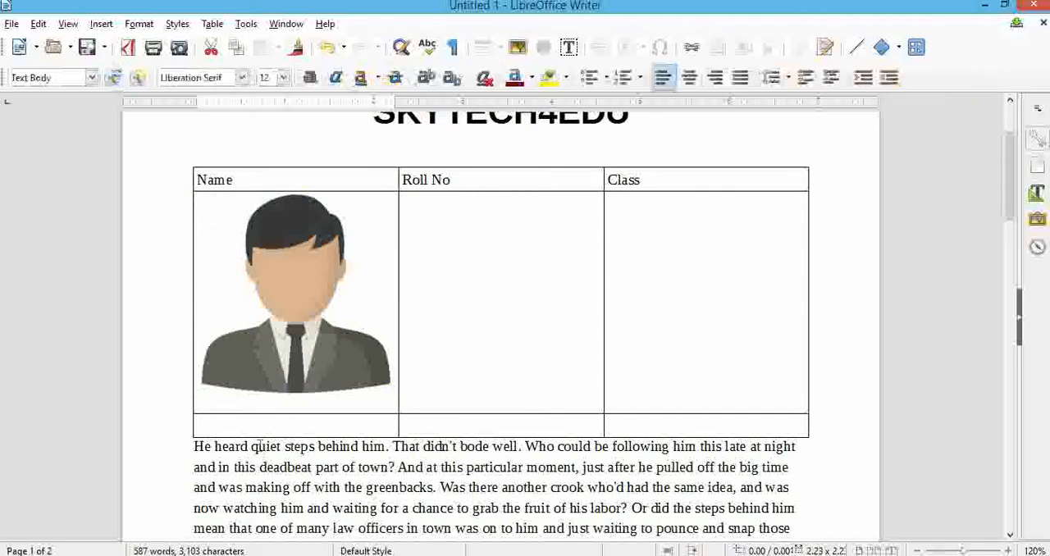
key(Return)
key(Return)
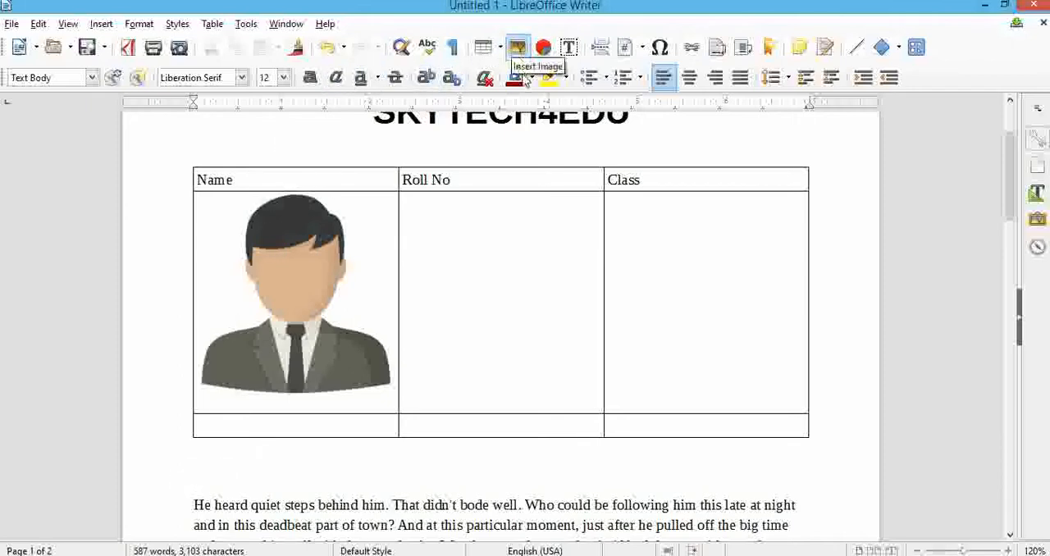
click(518, 47)
click(246, 171)
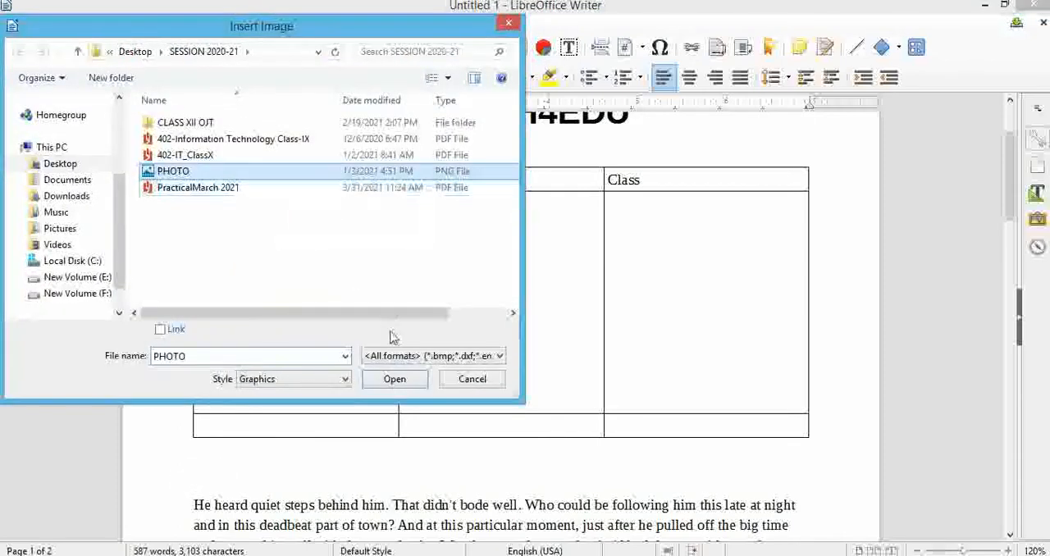
click(394, 379)
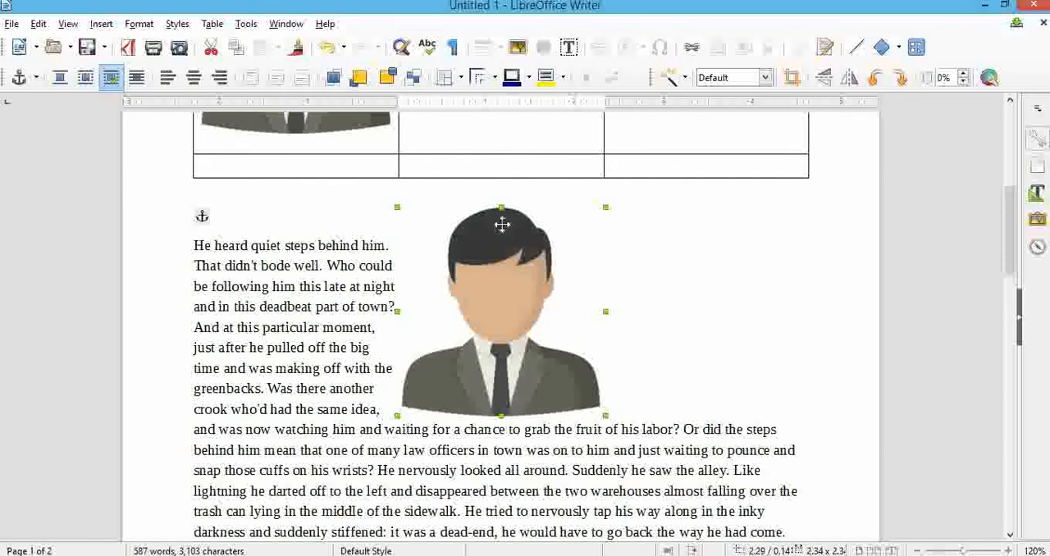
Resize the image below the table to about 2.79 wide by 1.9 high.
drag(604, 207, 564, 243)
drag(585, 321, 707, 318)
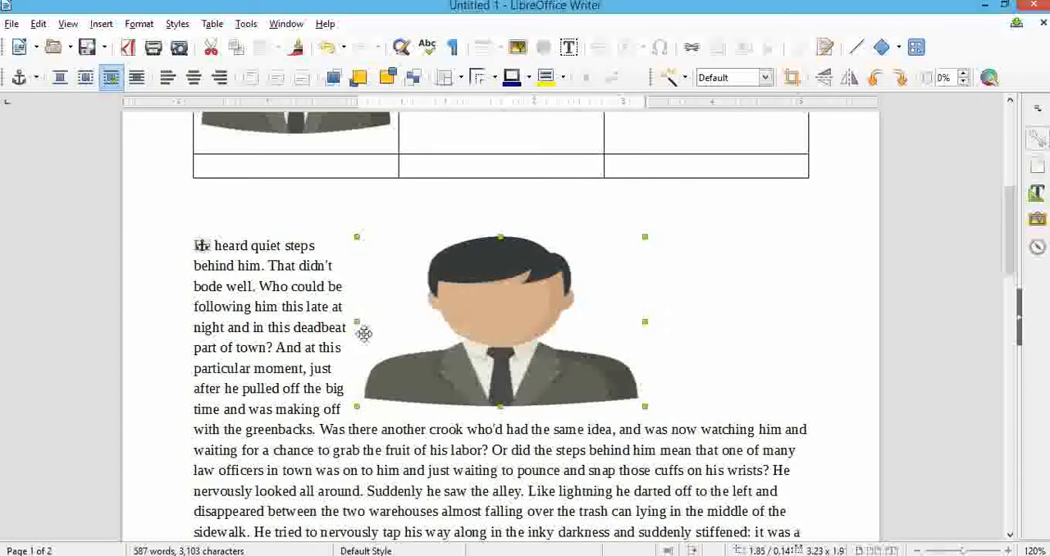
drag(646, 321, 605, 321)
Set the text wrap of the image below the table to Wrap Left.
right_click(540, 340)
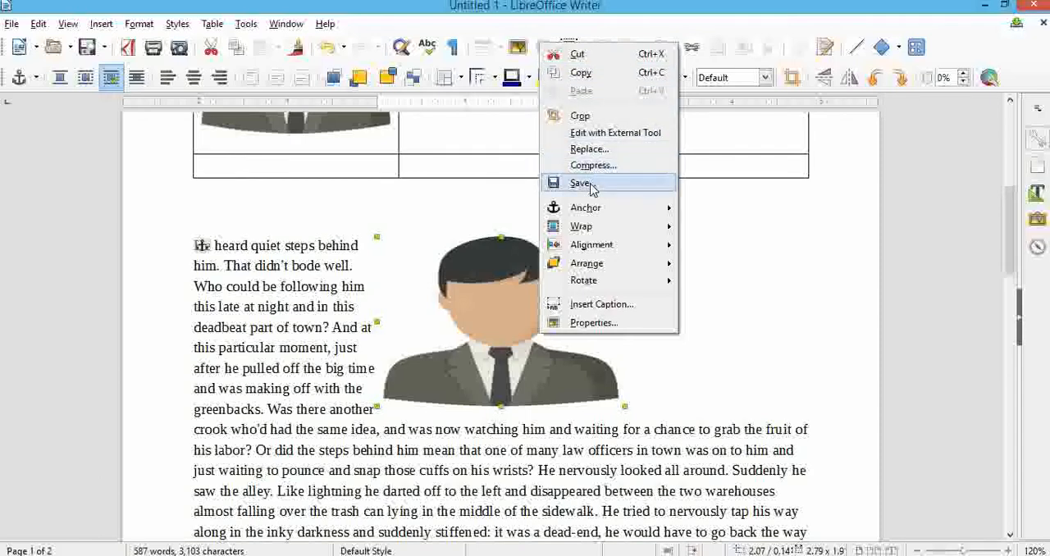
mouse_move(597, 211)
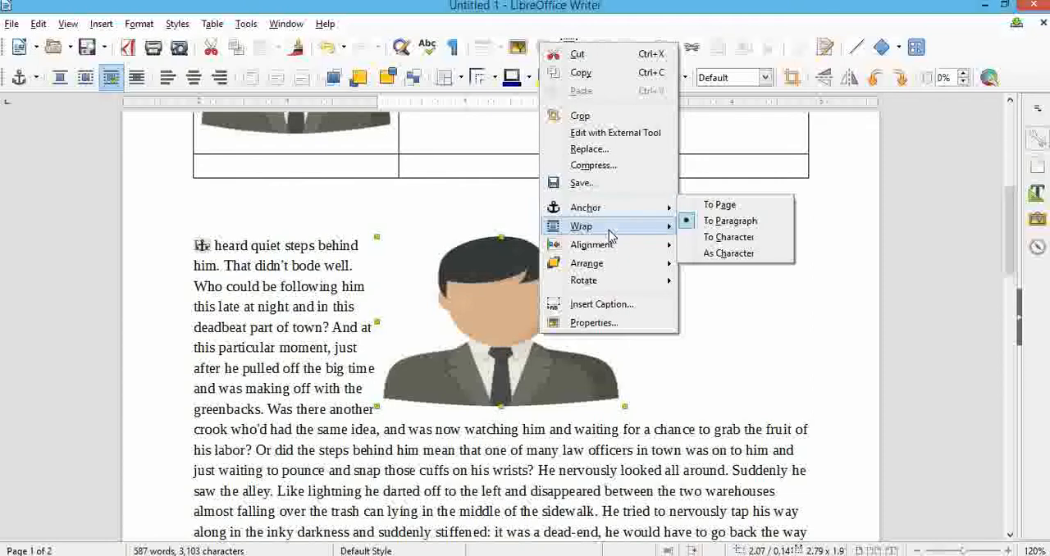
mouse_move(609, 233)
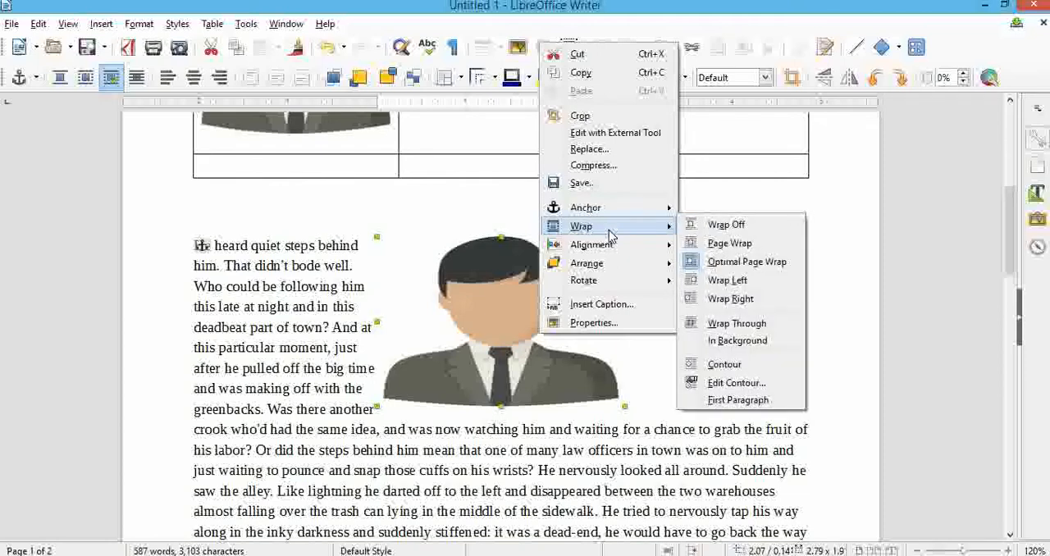
click(721, 285)
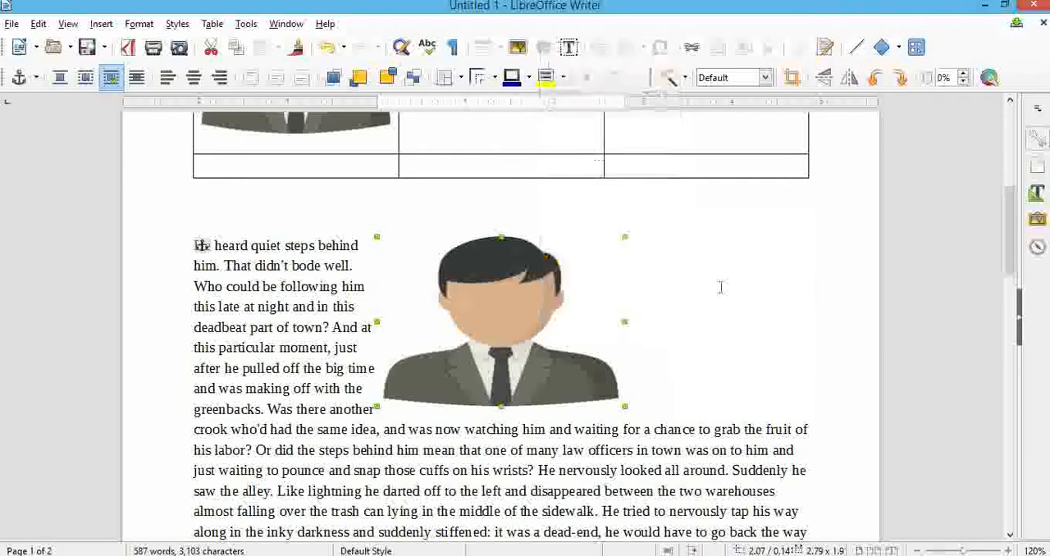
Set the image's text wrap to Wrap Right and move the image close to the page's left margin, beside the first paragraph.
right_click(494, 294)
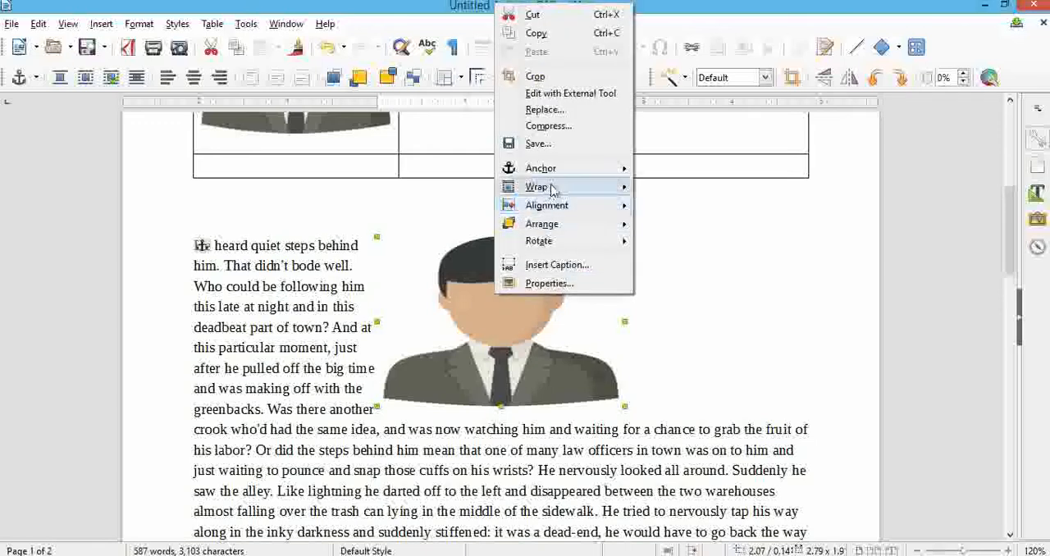
mouse_move(551, 191)
click(680, 259)
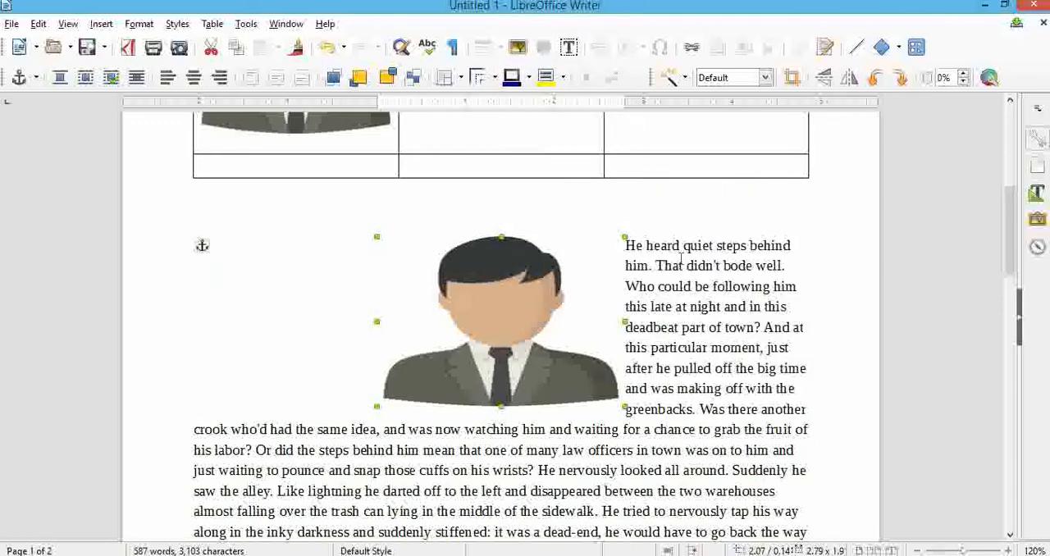
drag(469, 308, 419, 302)
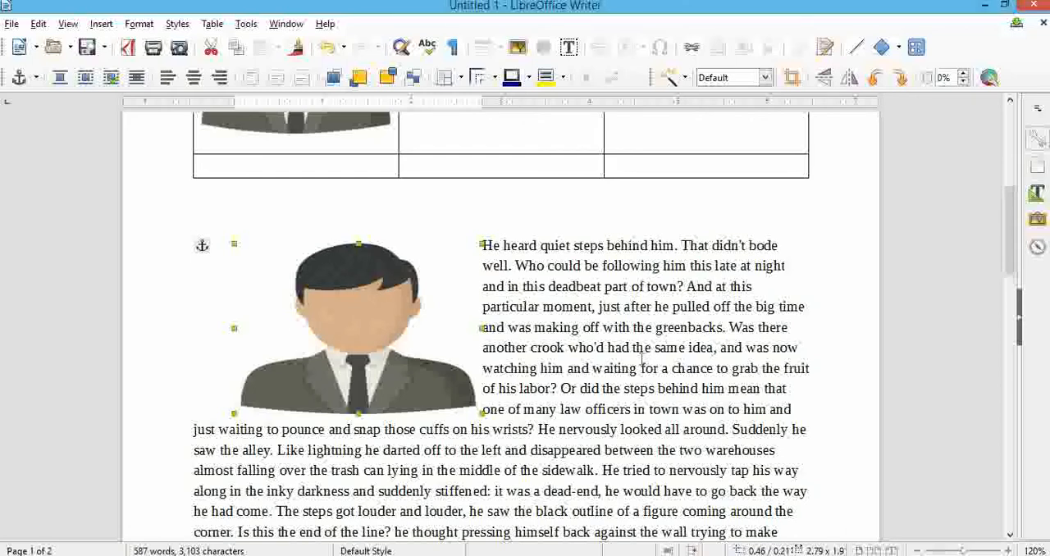
scroll(642, 359, up, 3)
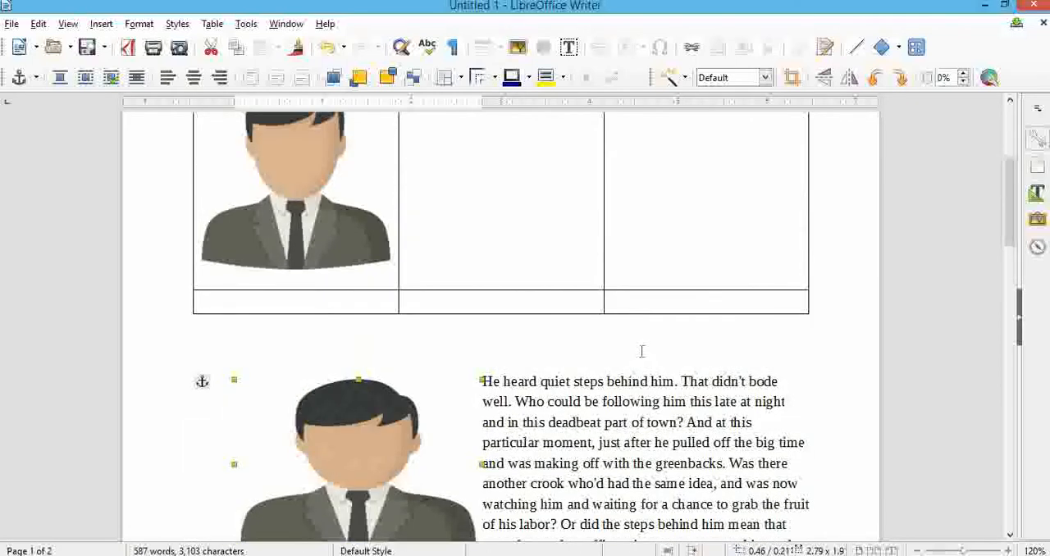
scroll(642, 351, down, 2)
click(525, 335)
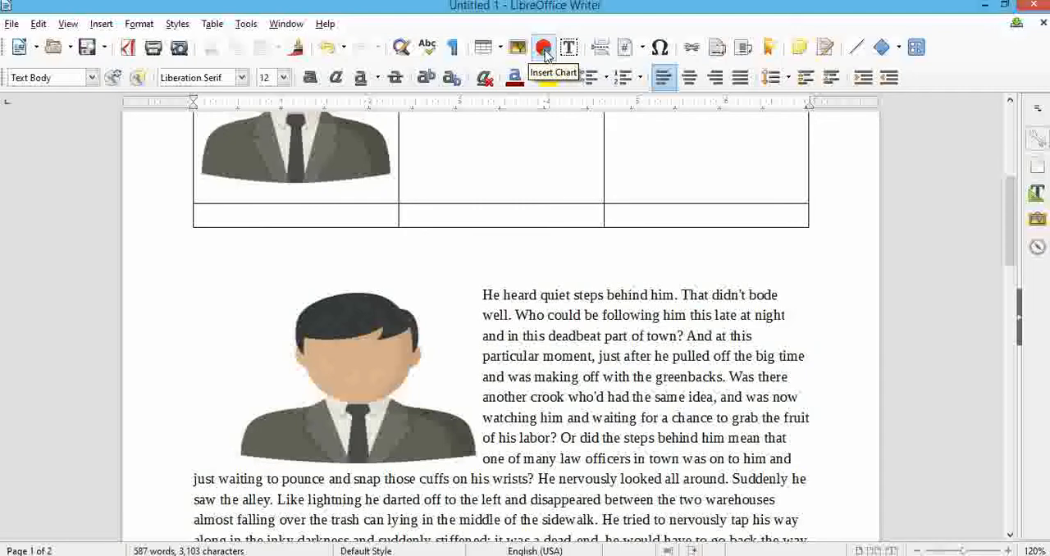
scroll(521, 333, down, 8)
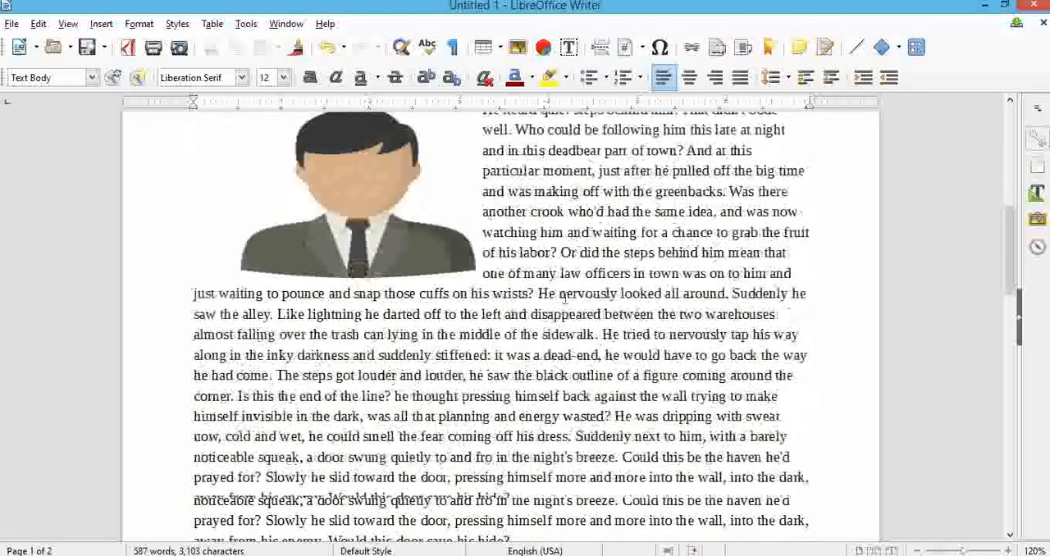
Insert a chart on the second page above the second paragraph and set its chart type to normal Pie.
scroll(520, 381, down, 5)
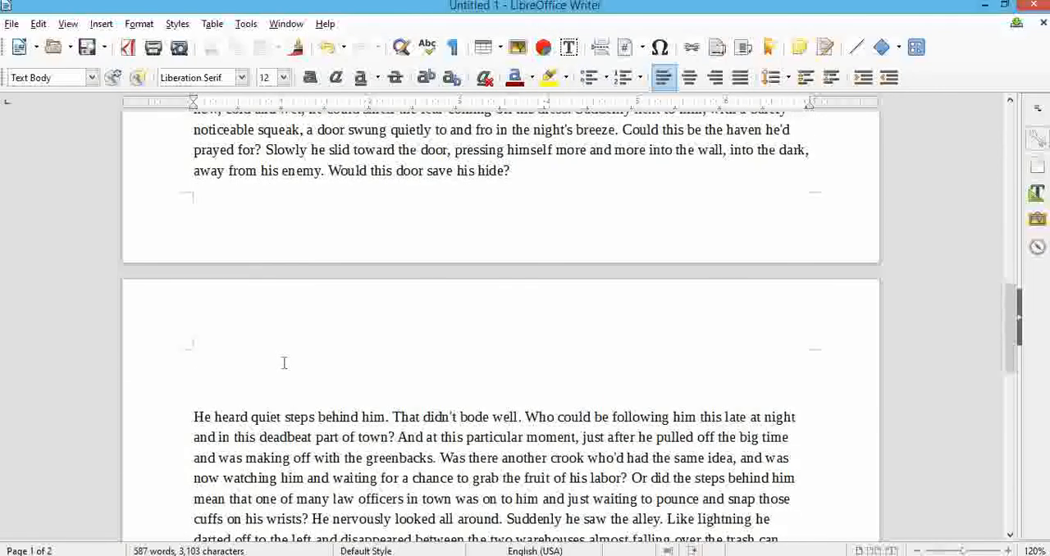
click(543, 47)
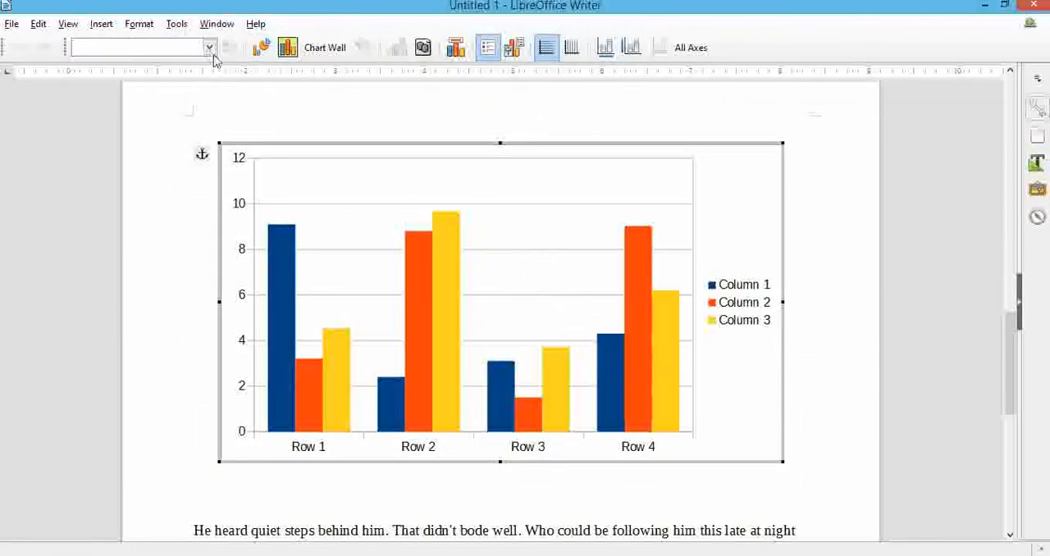
click(263, 49)
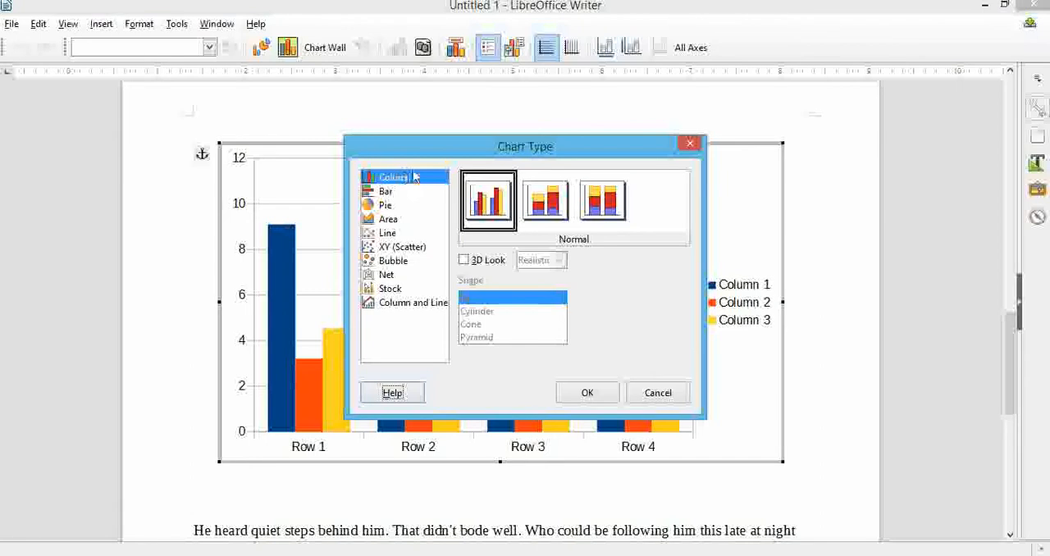
click(388, 205)
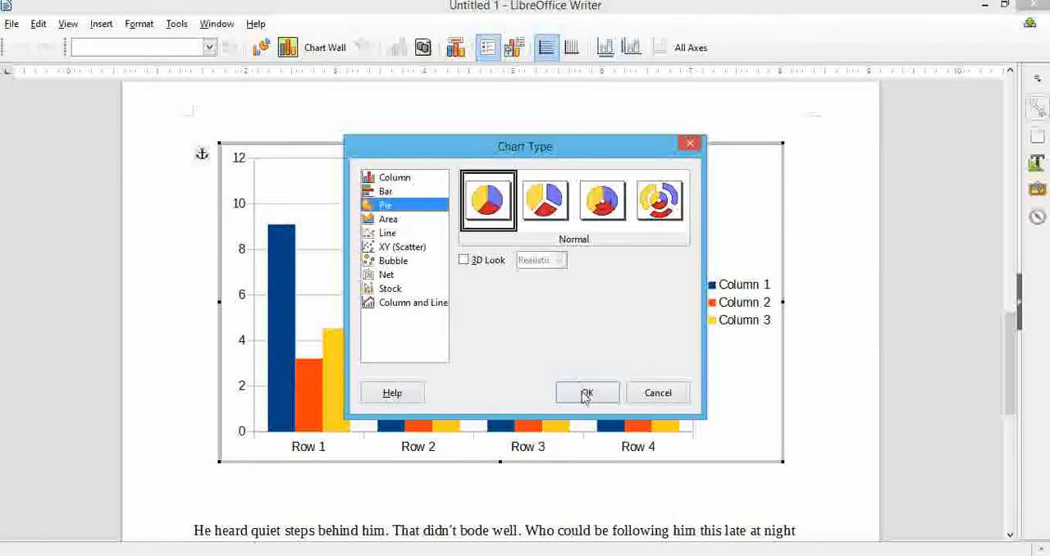
click(586, 393)
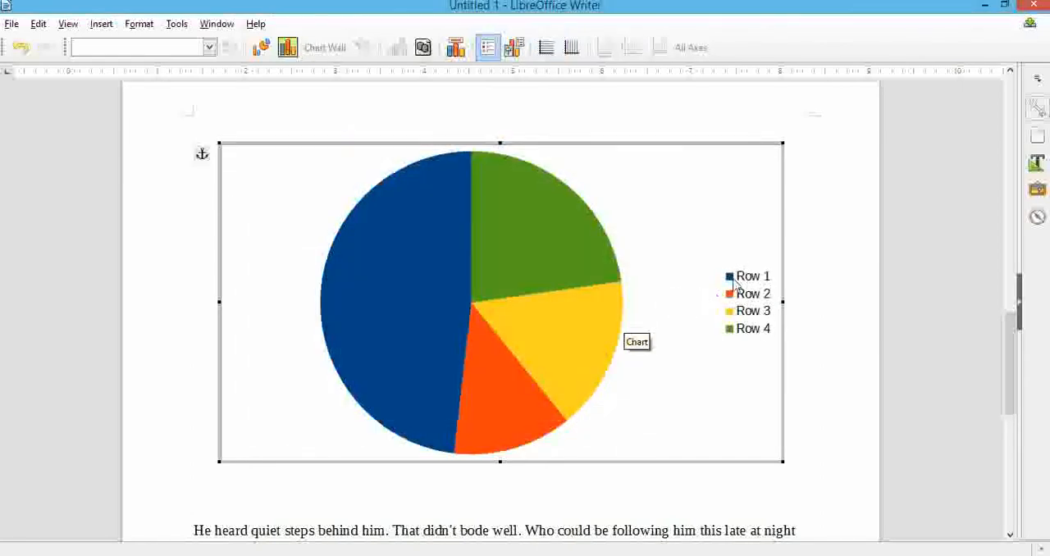
Select the pie chart's legend, its data series and the Row 1 slice in turn, and leave chart editing.
click(754, 284)
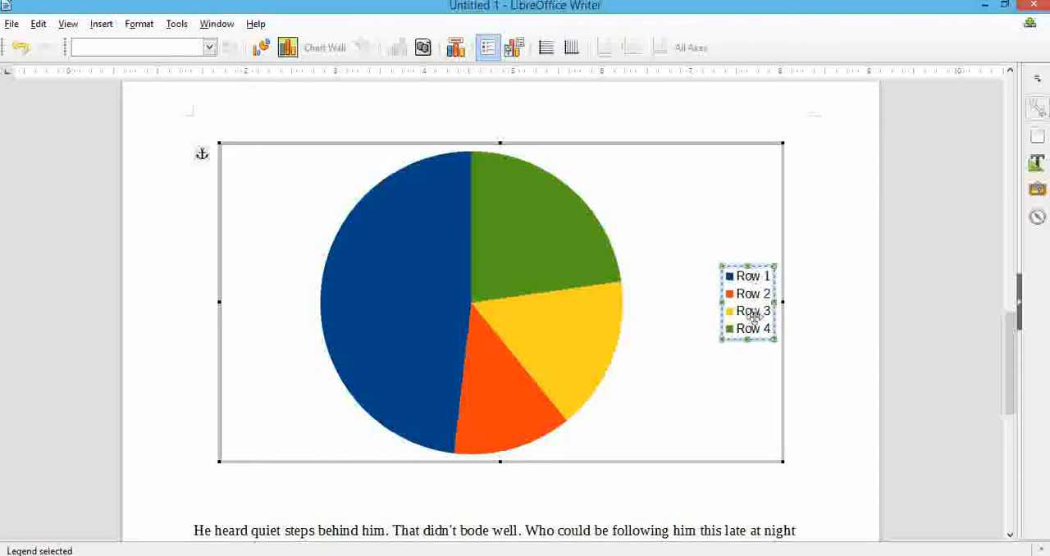
click(504, 232)
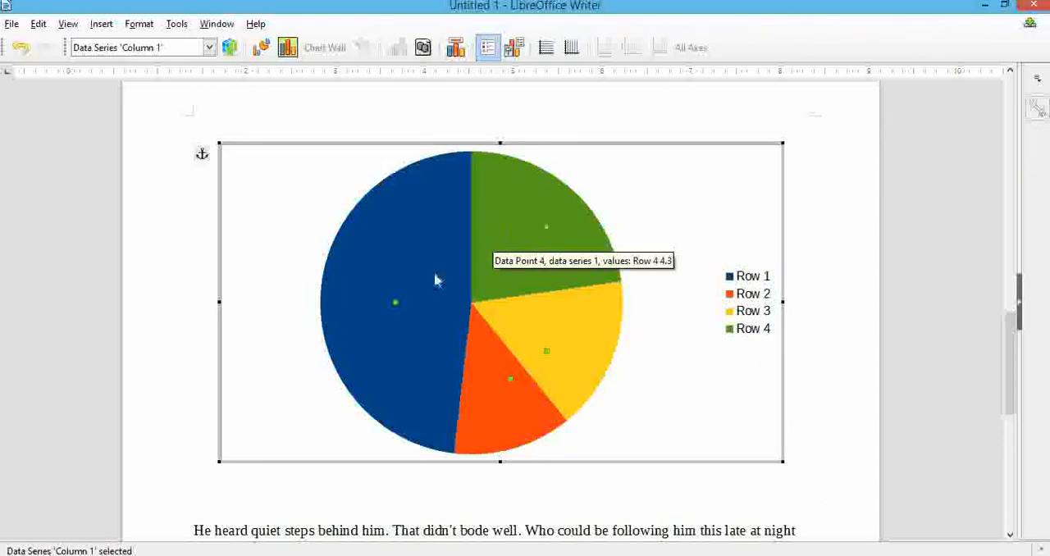
click(451, 253)
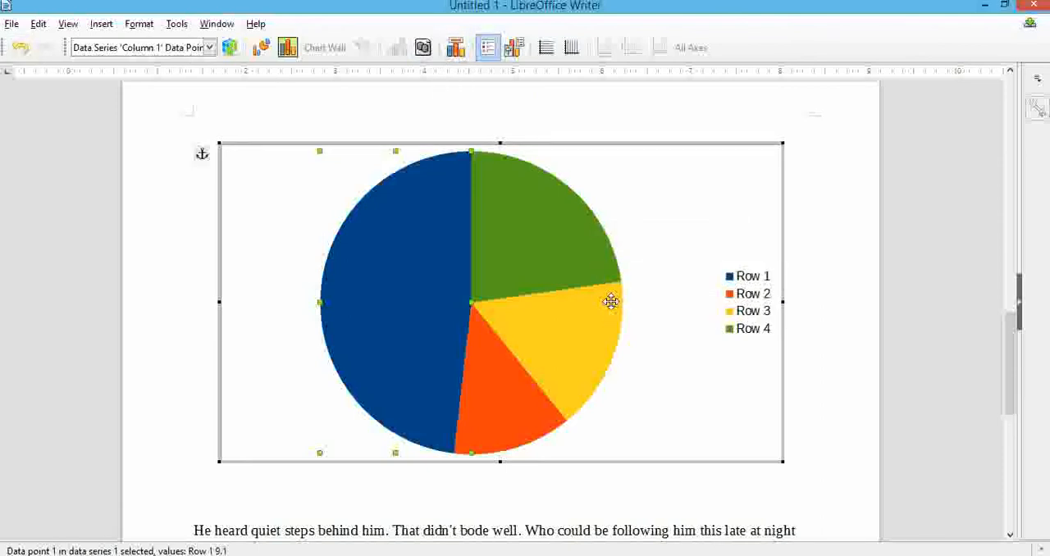
click(544, 485)
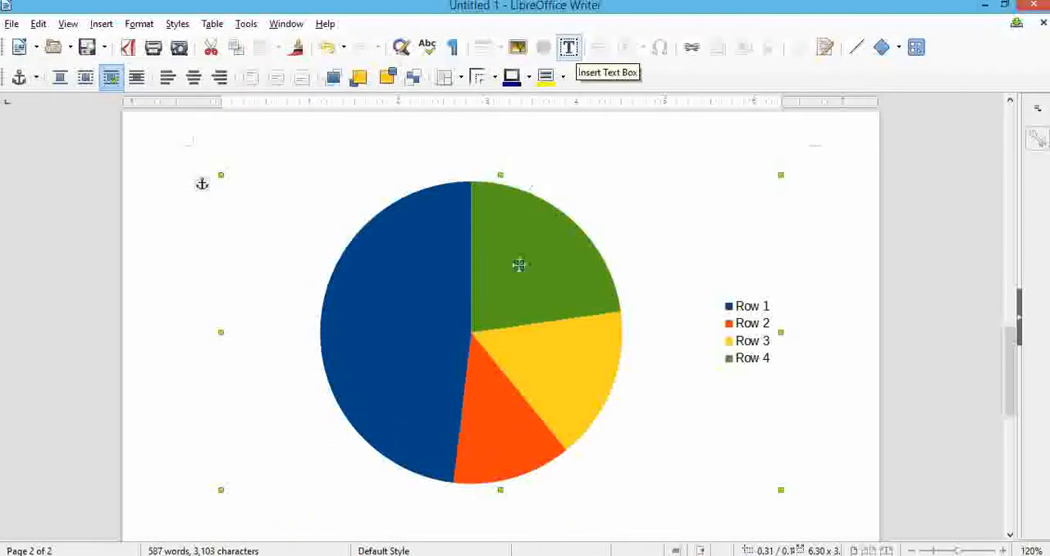
Try to draw a text box over the Row 1 slice of the pie chart.
click(569, 50)
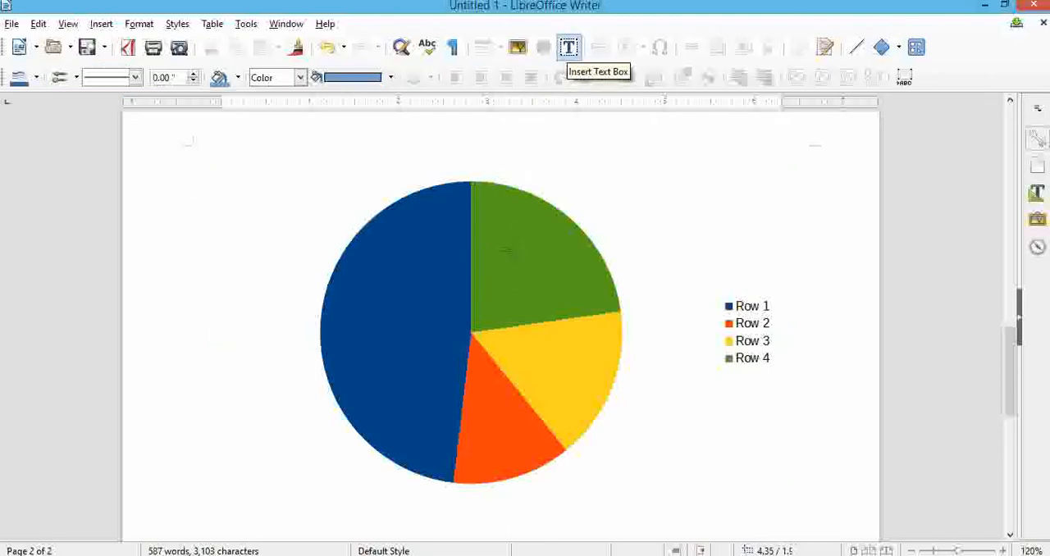
click(369, 312)
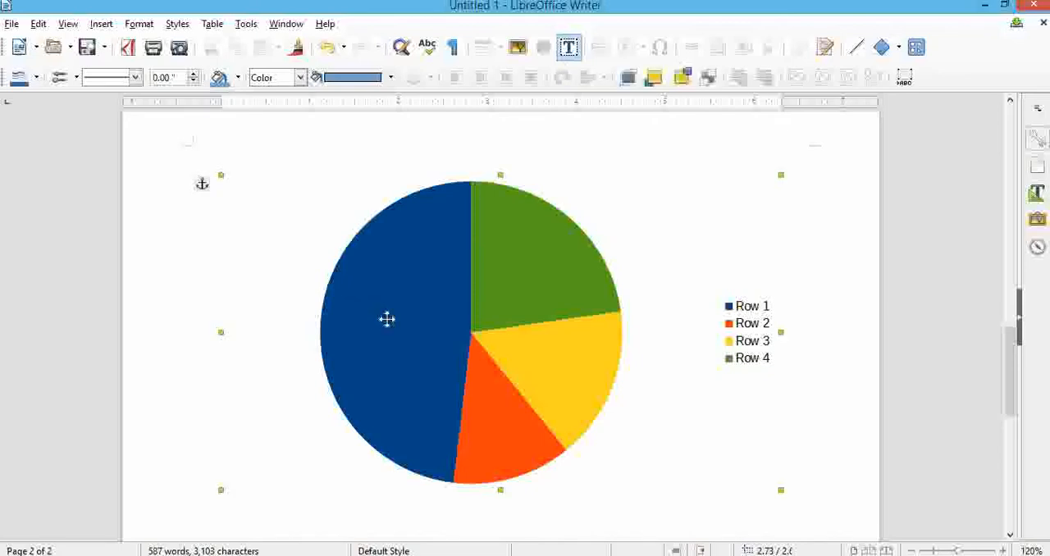
click(569, 48)
mouse_move(354, 299)
mouse_down()
mouse_move(429, 317)
mouse_move(438, 340)
mouse_up()
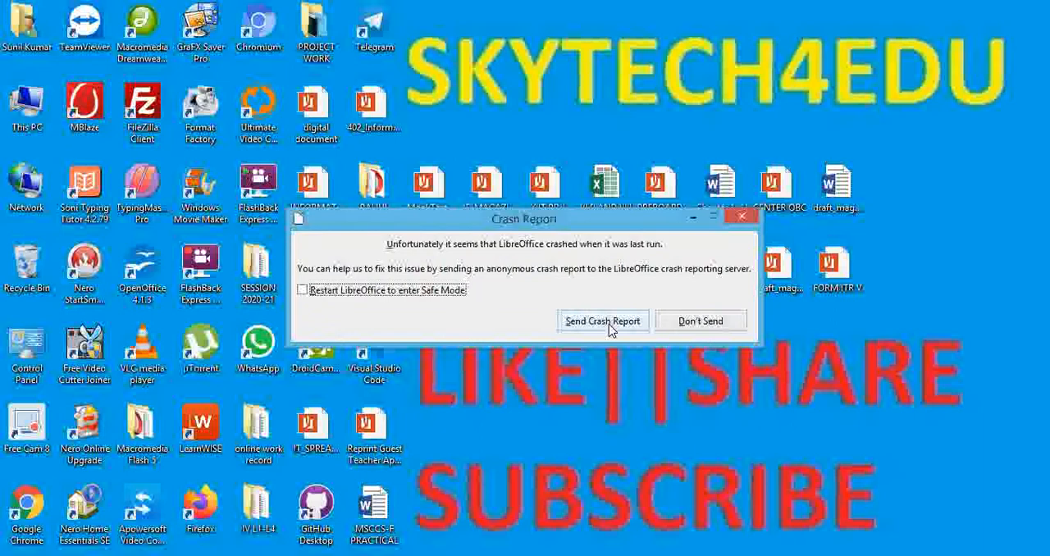
Decline to send the crash report and start the recovery of the document Untitled 1.
click(686, 323)
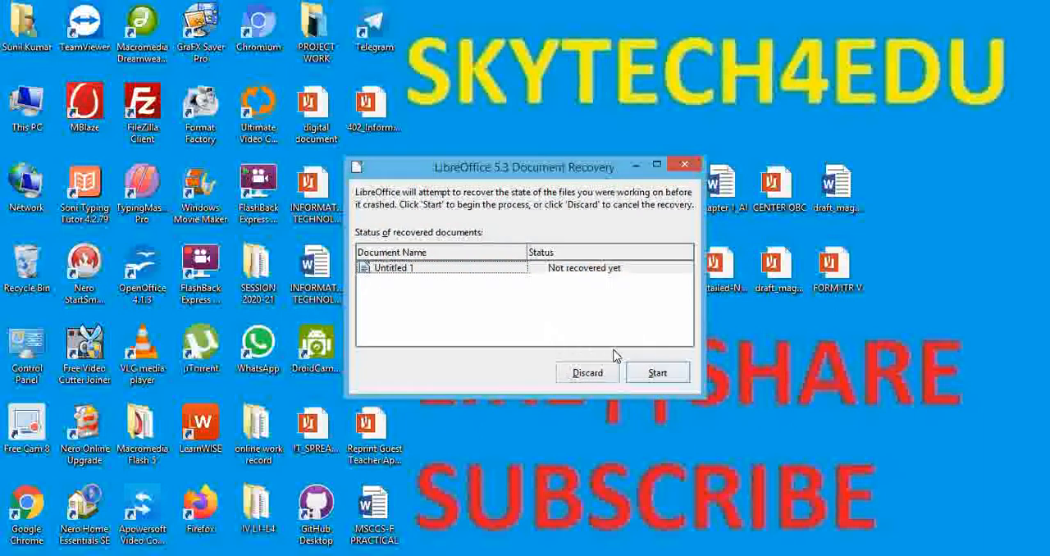
click(482, 269)
click(661, 372)
click(664, 374)
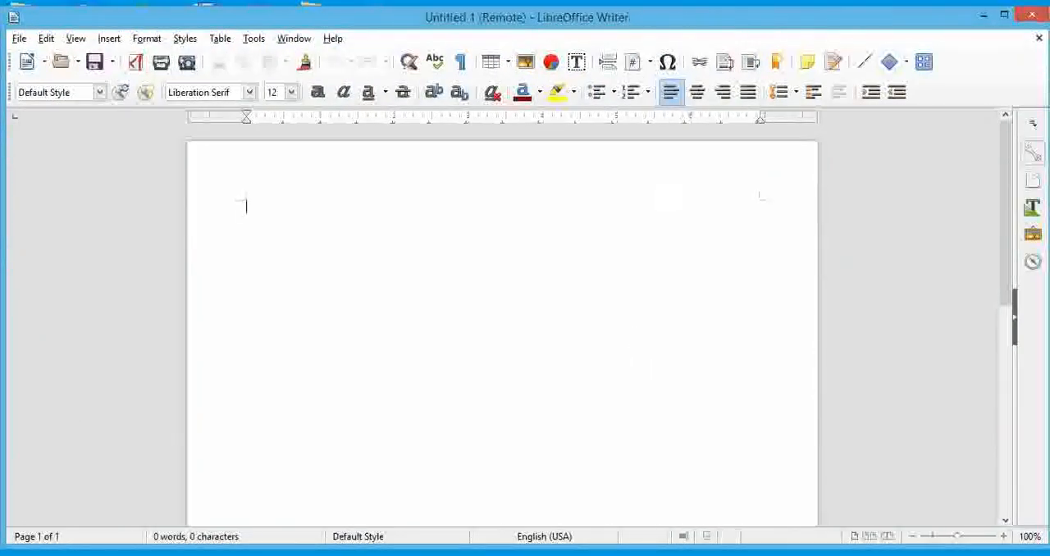
click(579, 67)
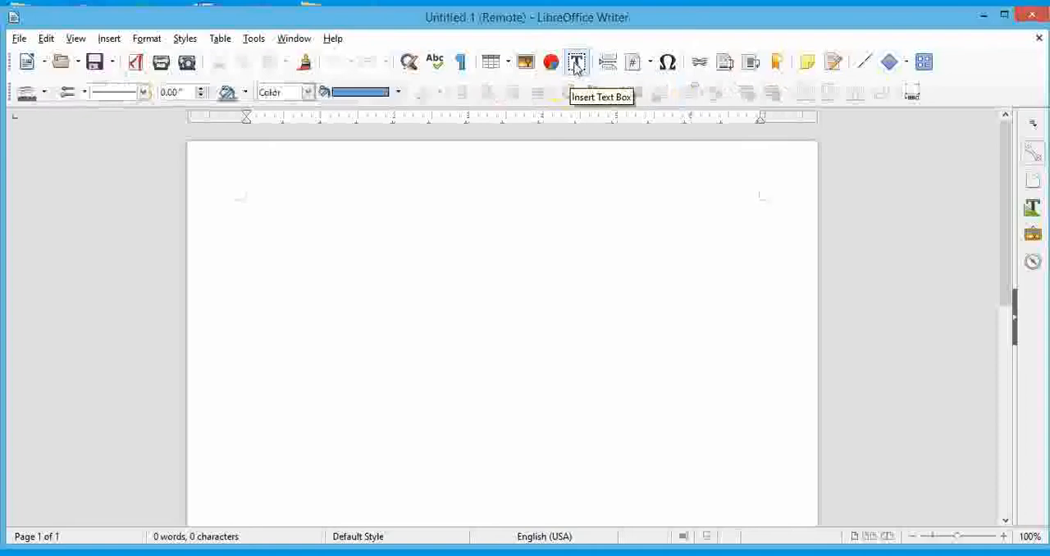
click(584, 199)
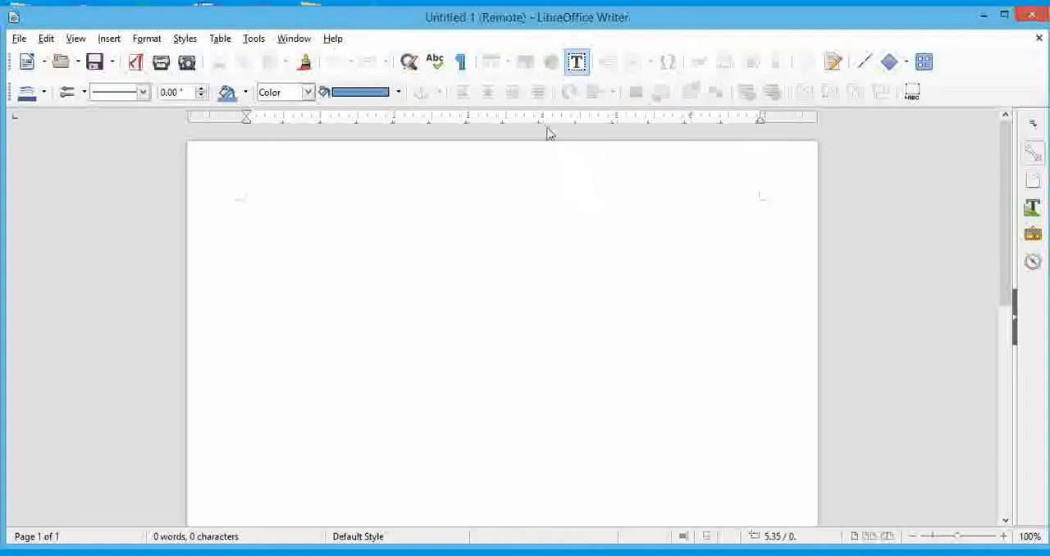
click(630, 265)
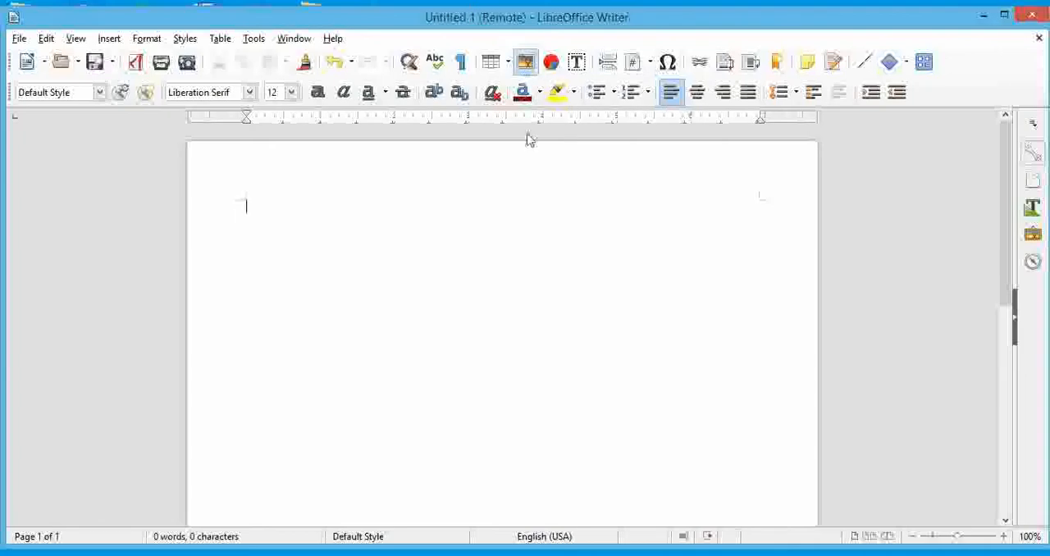
Insert the image PHOTO from the SESSION 2020-21 folder into the blank document.
click(525, 61)
click(226, 188)
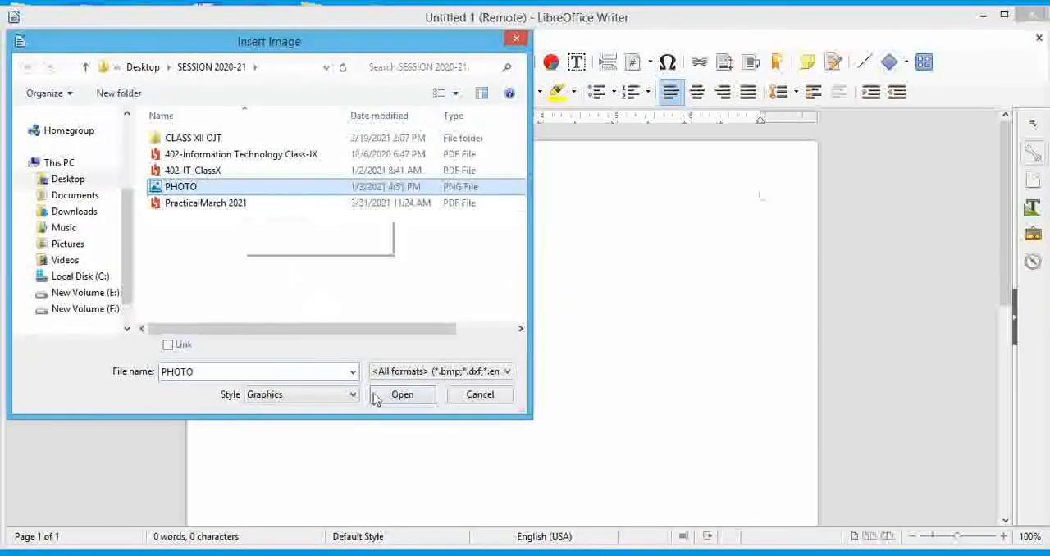
click(391, 394)
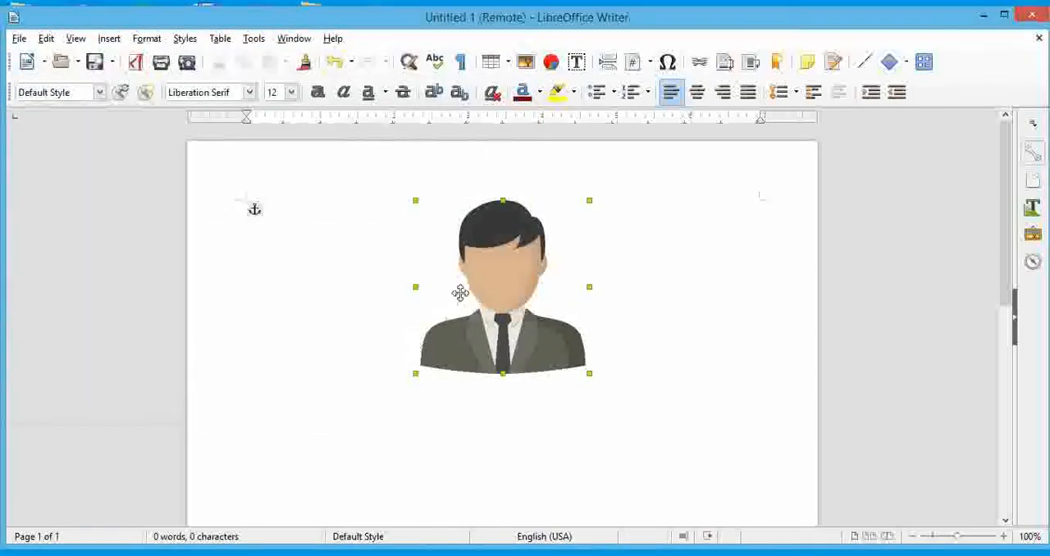
Draw a text box across the suit in the lower part of the image and enter the person's full name.
click(577, 62)
drag(451, 332, 566, 365)
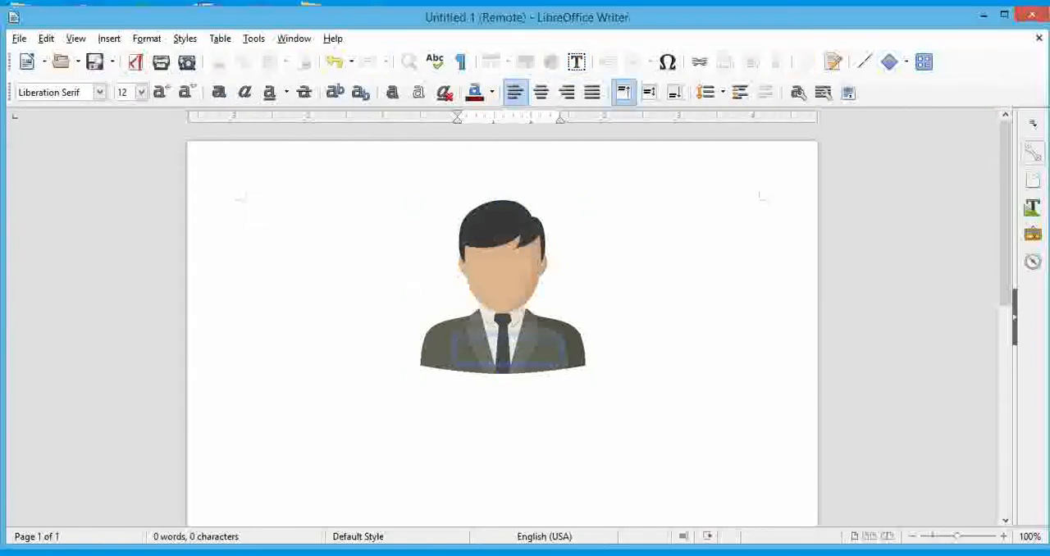
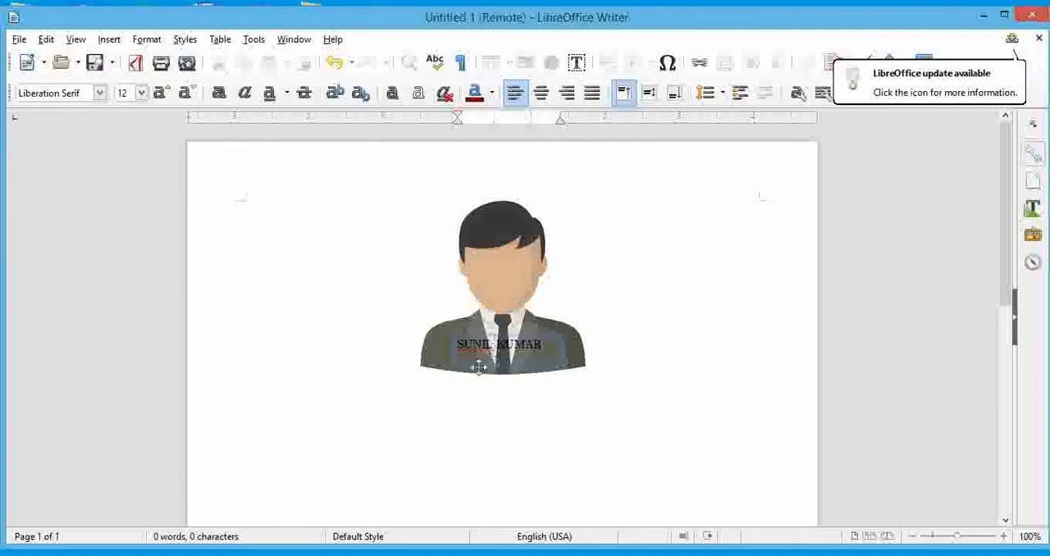
Move the name text box slightly down to the lower edge of the image and deselect it.
click(420, 345)
click(479, 341)
drag(479, 341, 484, 359)
click(609, 317)
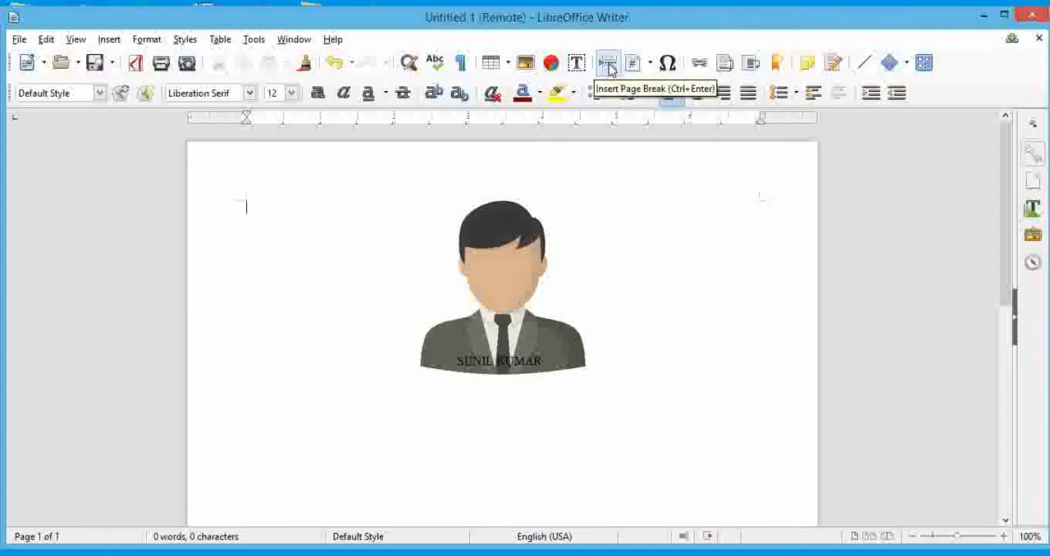
Add blank lines down to below the image and insert two dummy-text paragraphs there with the dt AutoText.
scroll(668, 246, down, 5)
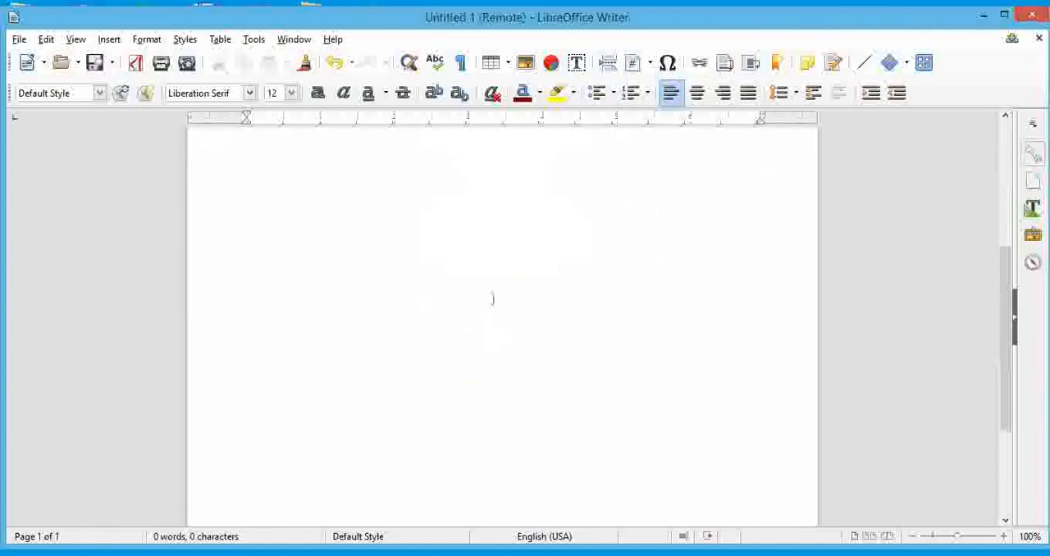
scroll(494, 278, up, 3)
click(570, 217)
click(448, 379)
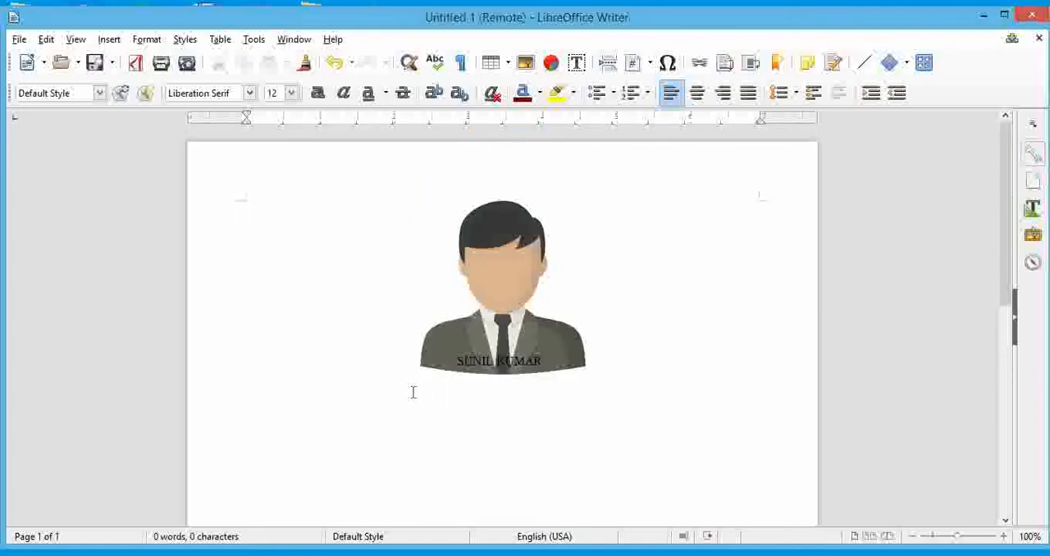
key(Return)
text(dt)
key(F3)
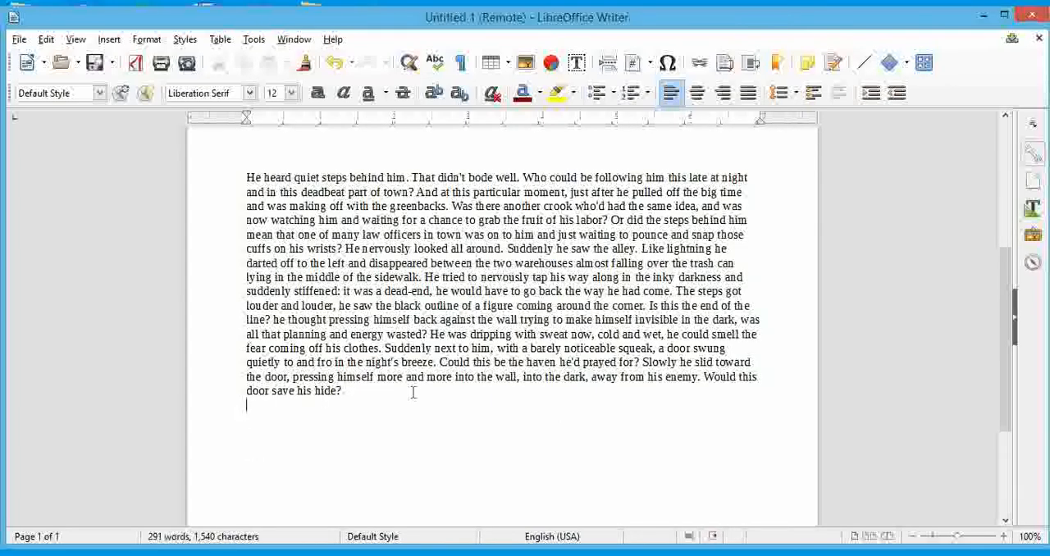
key(F3)
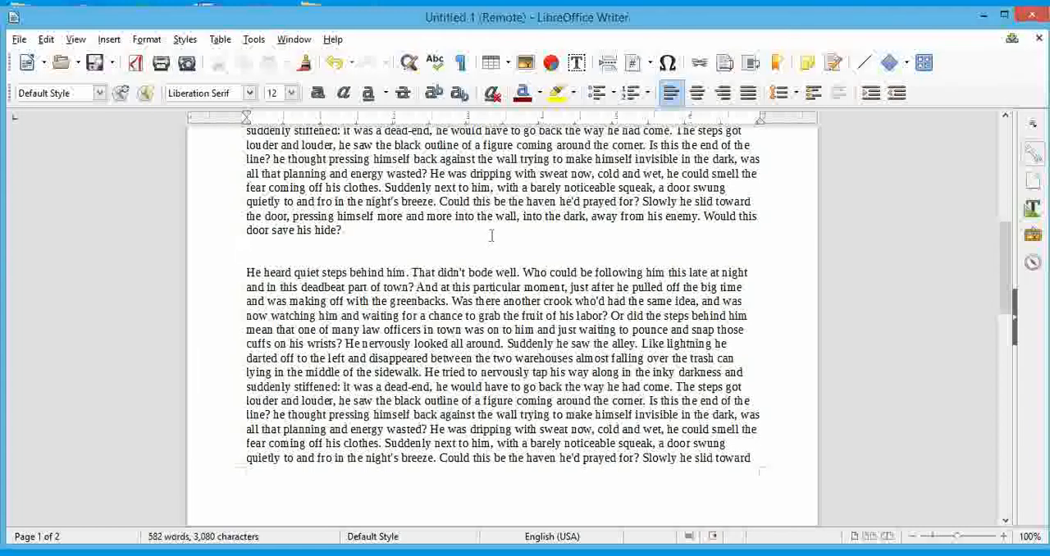
Insert a page break between the two dummy-text paragraphs and review both pages.
click(612, 72)
scroll(542, 274, up, 6)
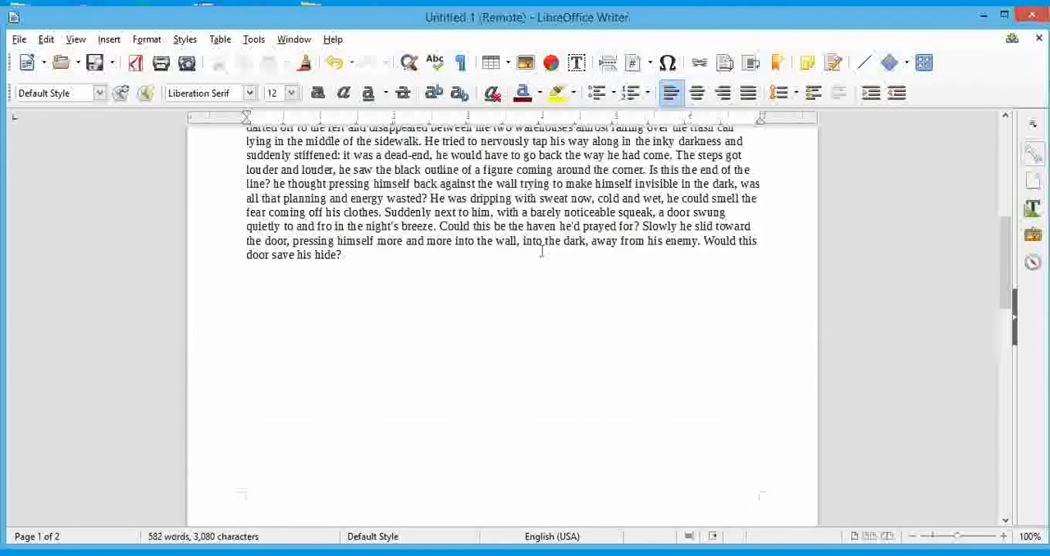
scroll(542, 250, down, 6)
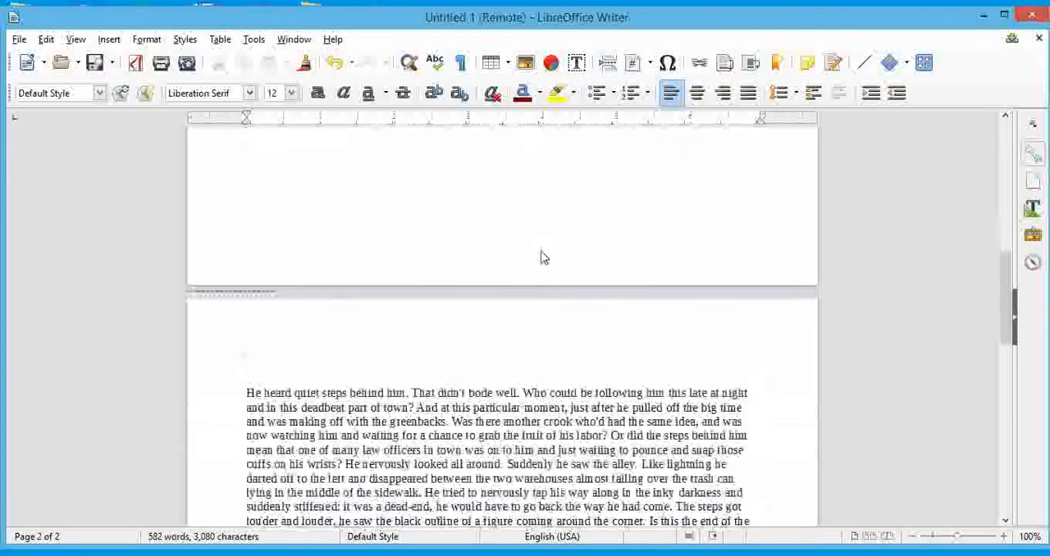
scroll(541, 251, down, 8)
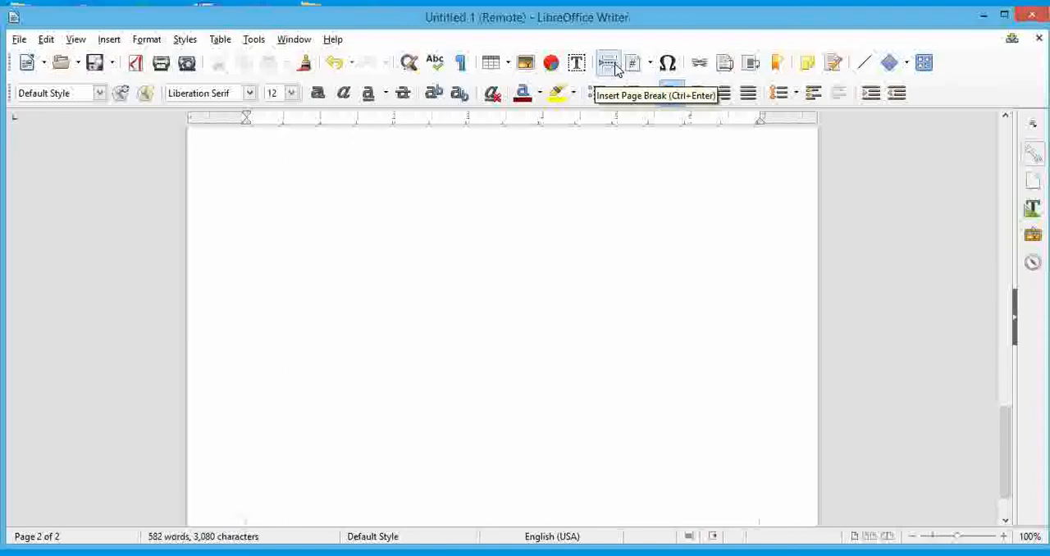
scroll(621, 215, up, 12)
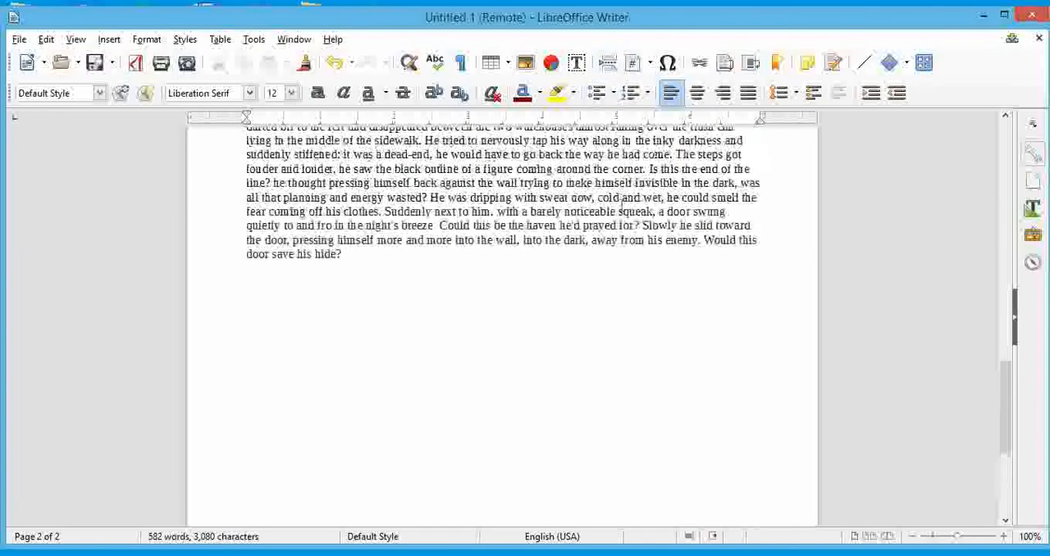
scroll(621, 202, down, 6)
scroll(621, 202, up, 5)
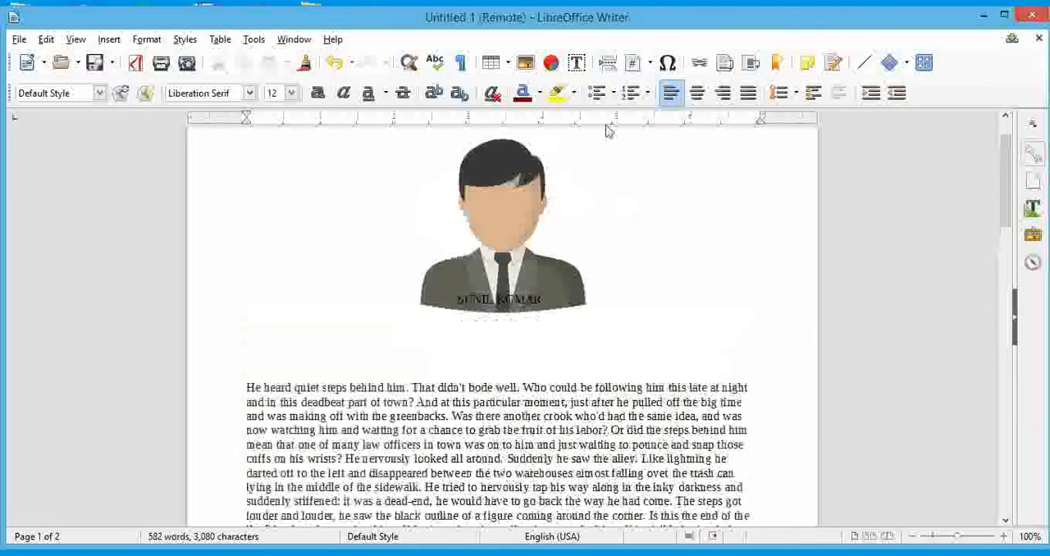
Insert a Time field on the line beside the image on the first page.
click(647, 65)
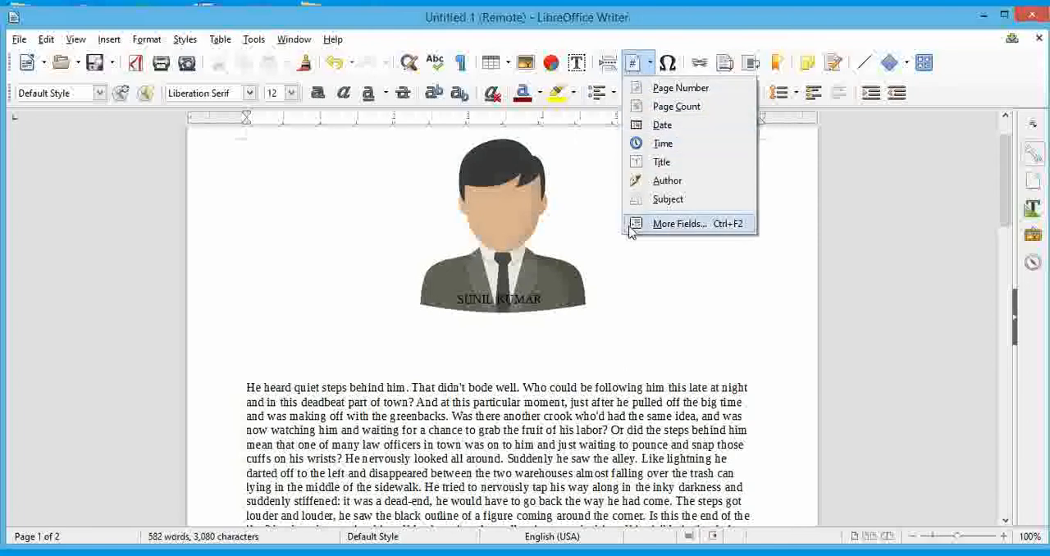
click(612, 302)
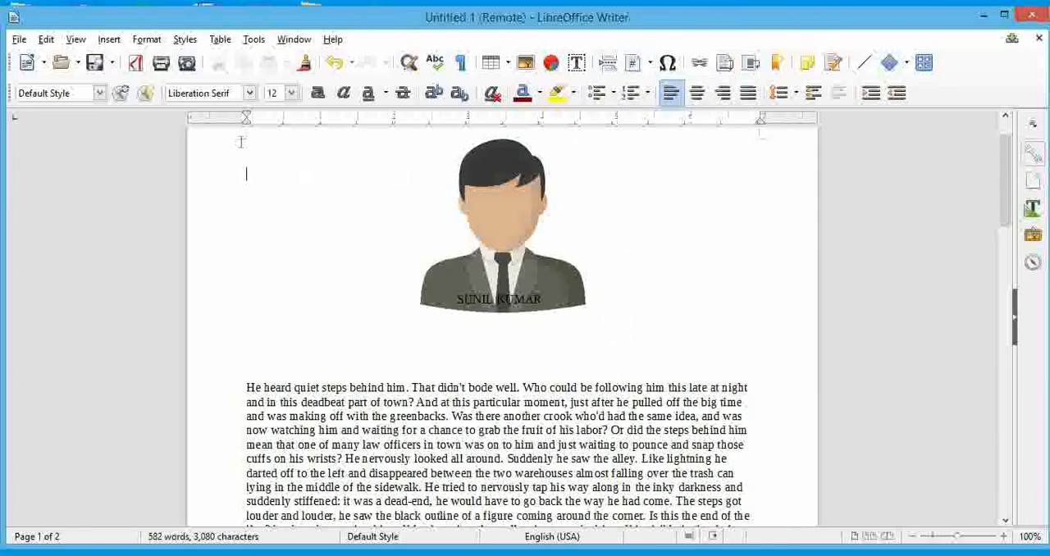
click(650, 64)
click(660, 143)
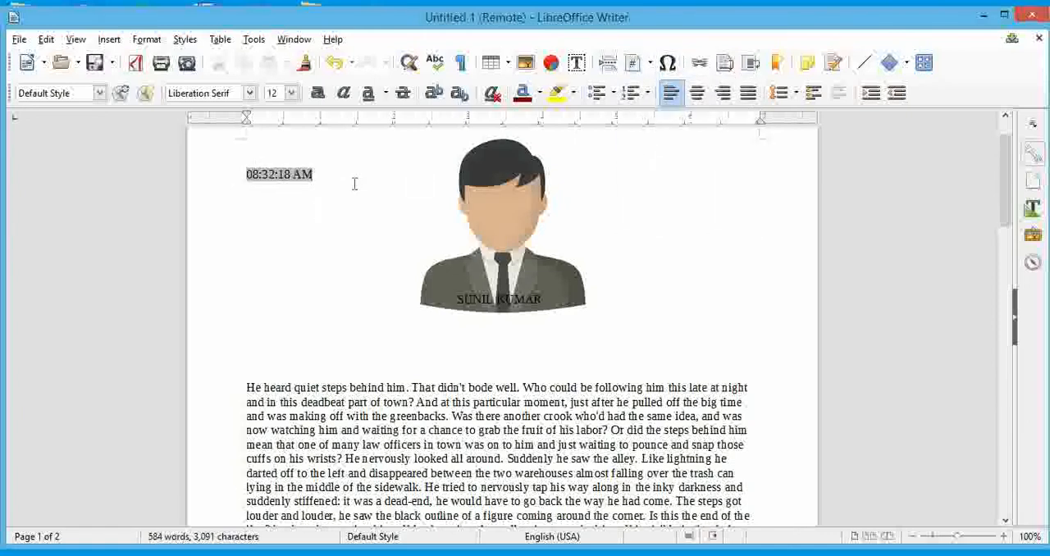
click(650, 70)
click(663, 95)
key(shift+Left)
key(Delete)
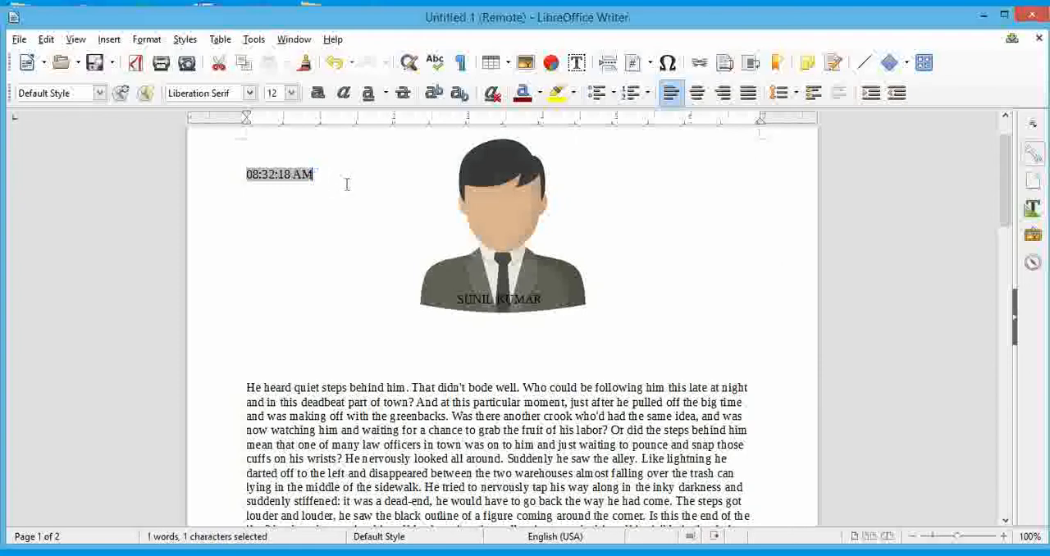
key(BackSpace)
Add blank lines below the dummy-text paragraph on the first page and insert a Page Number field there.
scroll(476, 358, down, 12)
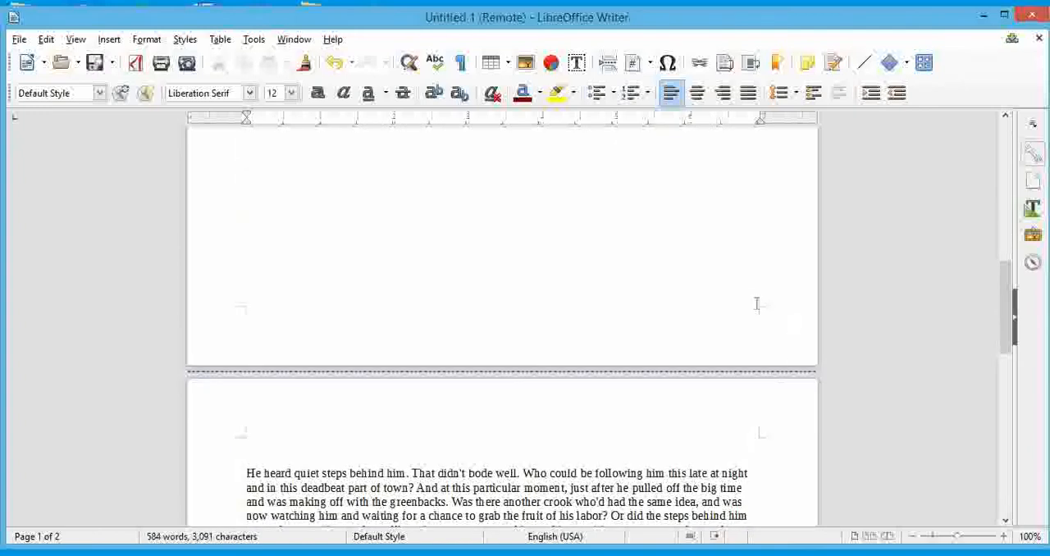
click(749, 302)
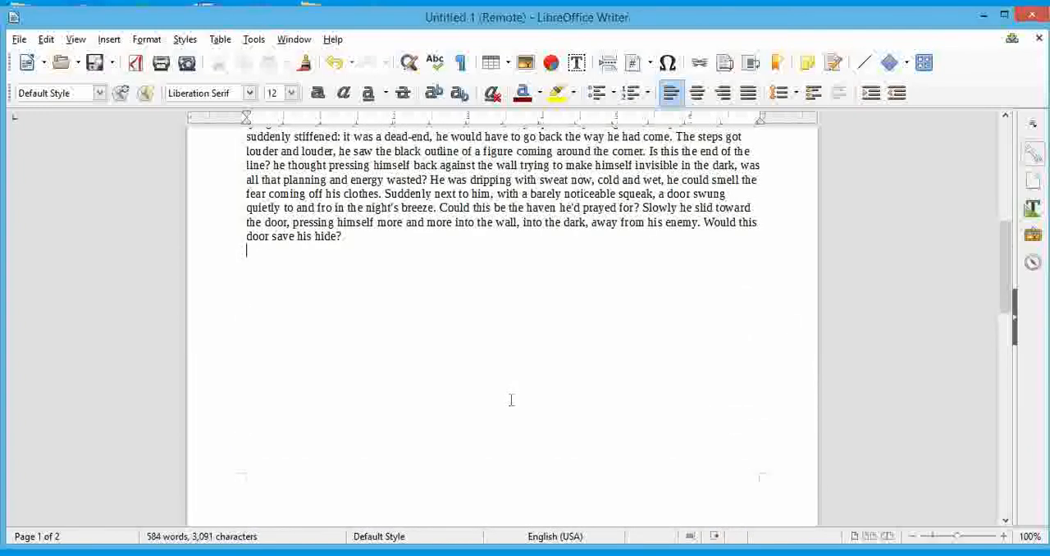
key(Return)
click(653, 69)
click(664, 88)
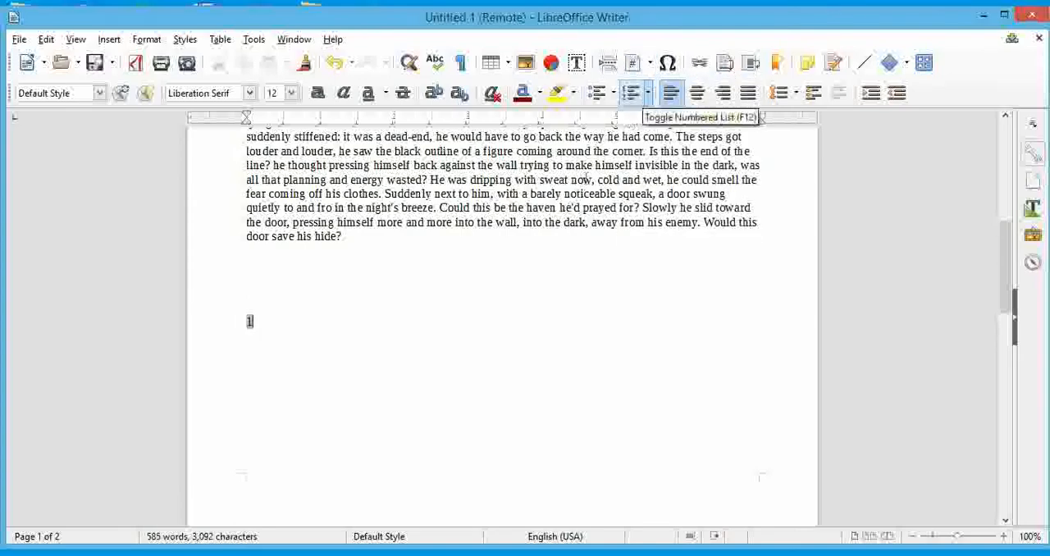
scroll(679, 386, up, 8)
scroll(678, 382, down, 6)
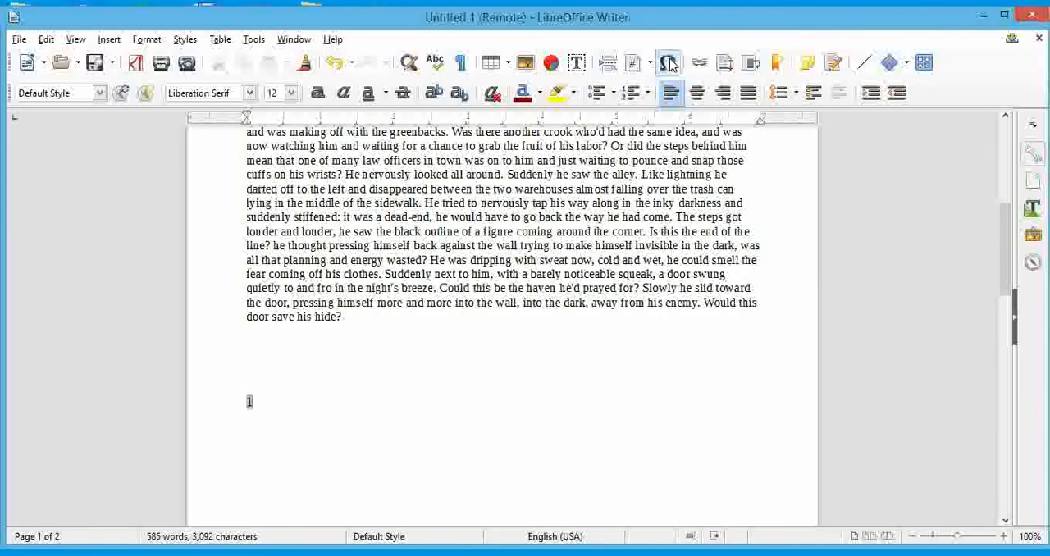
Insert the special character © from Liberation Serif after the page number and set its font size to 18.
click(668, 64)
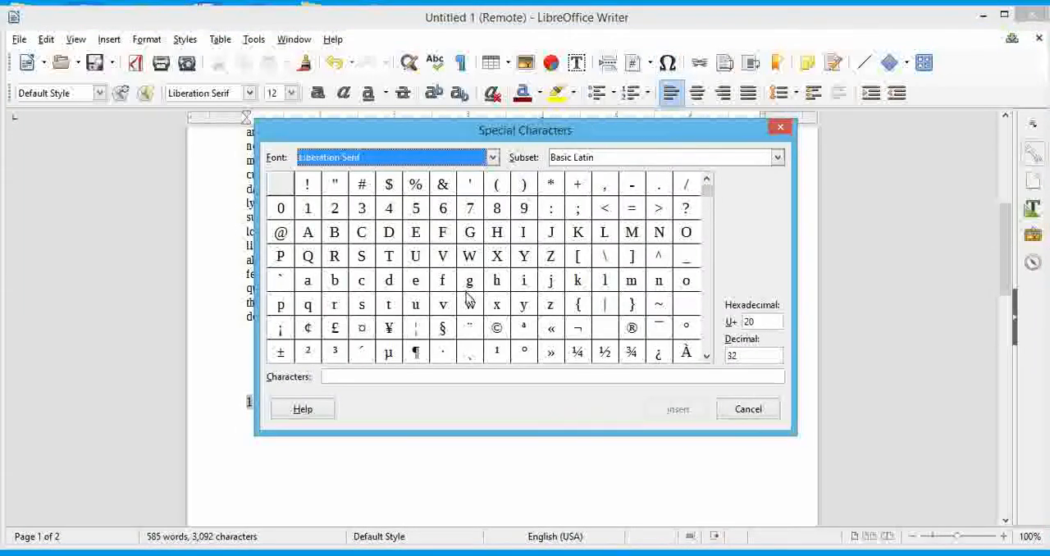
click(494, 329)
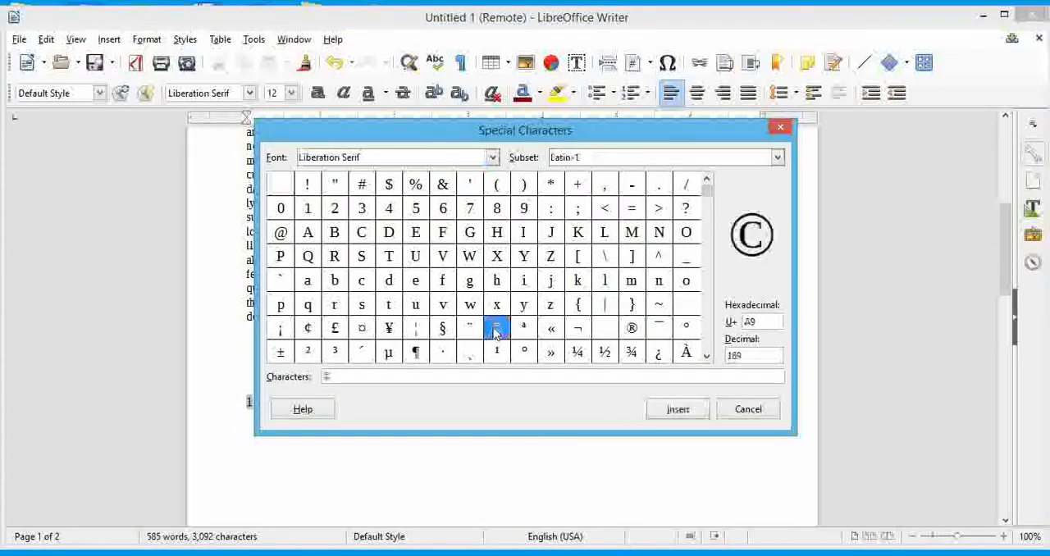
click(687, 411)
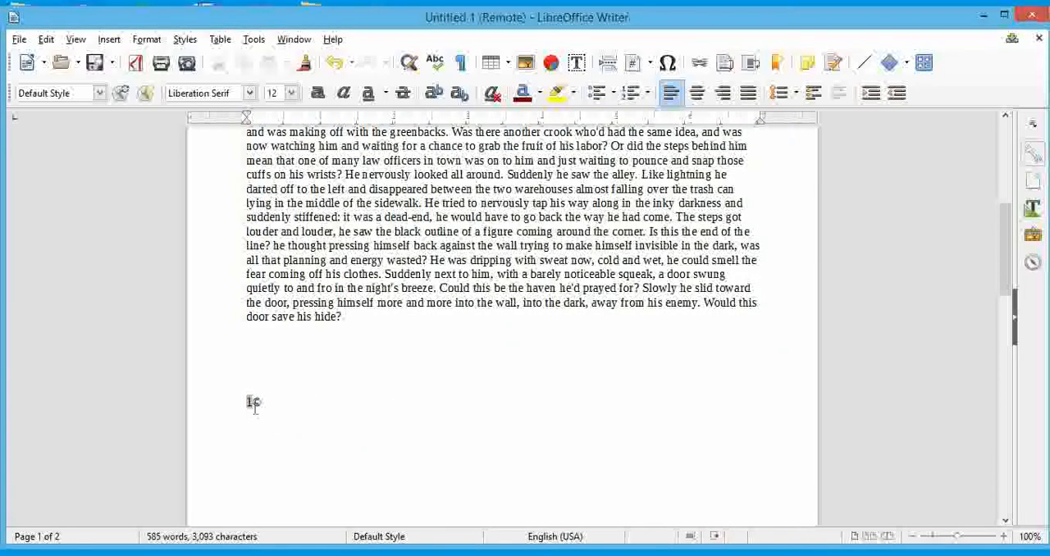
key(shift+Left)
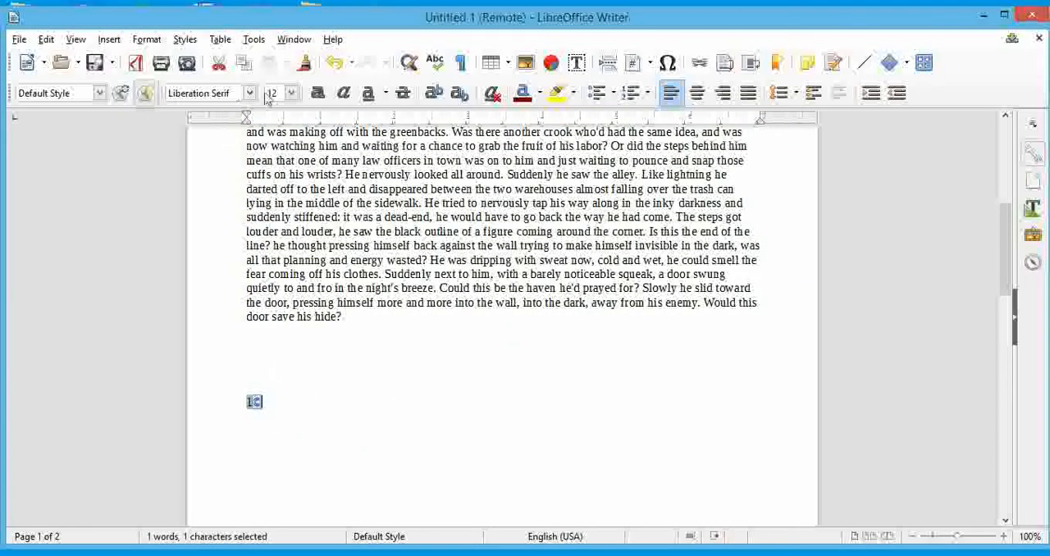
click(290, 93)
click(273, 241)
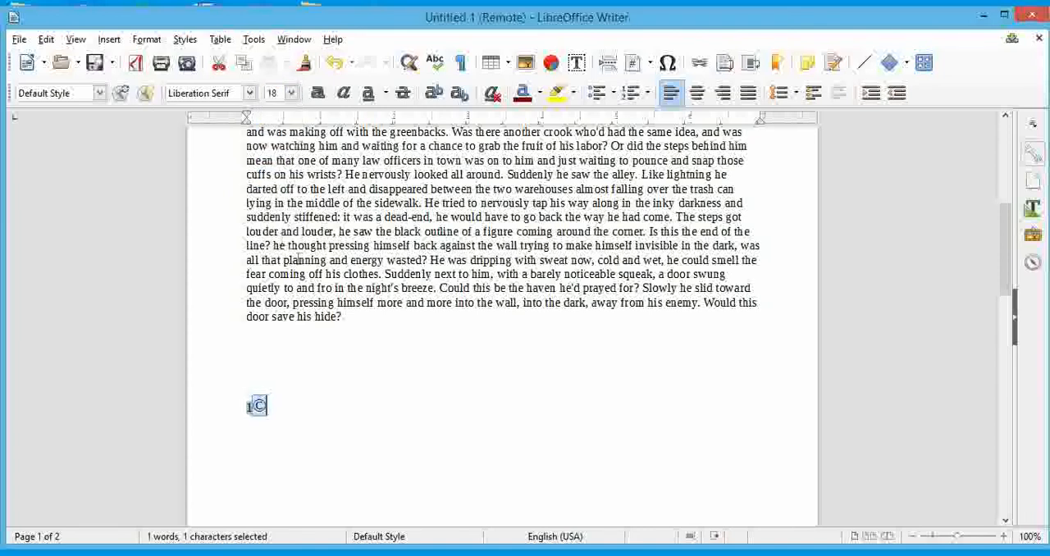
key(Right)
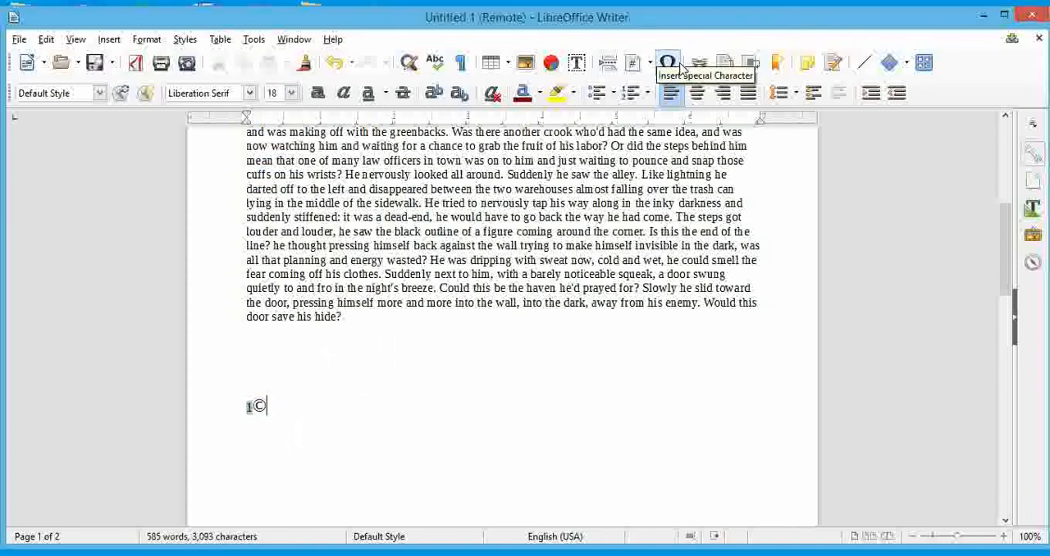
Browse the Liberation Serif special characters down to the Geometric Shapes subset, and close the dialog without inserting any.
click(677, 67)
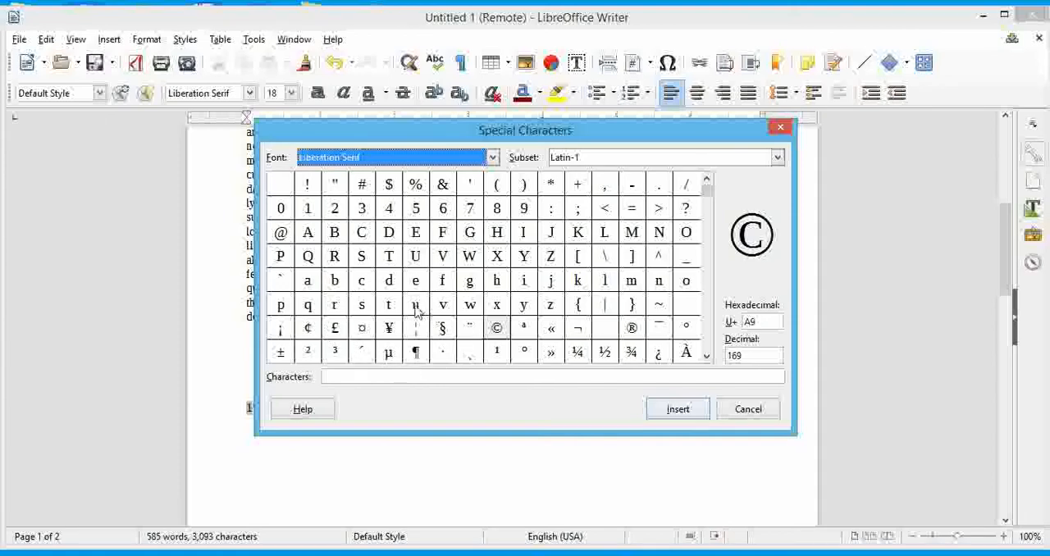
scroll(679, 319, down, 20)
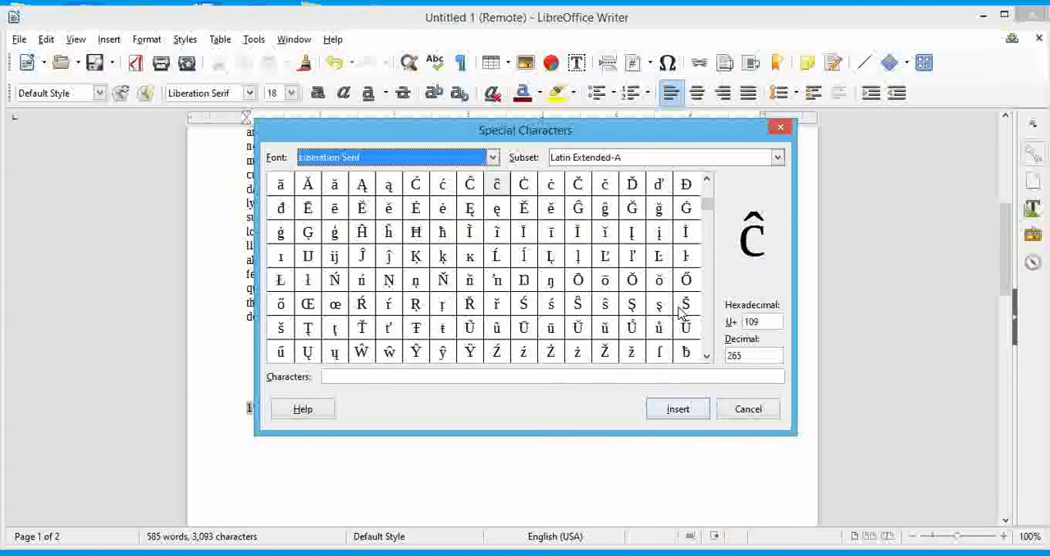
scroll(679, 312, down, 20)
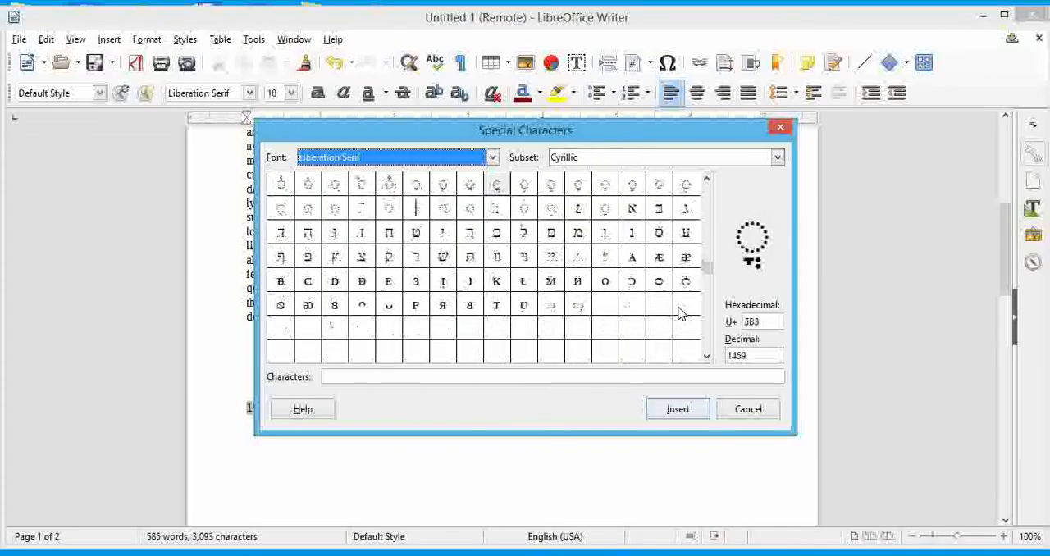
scroll(679, 312, down, 5)
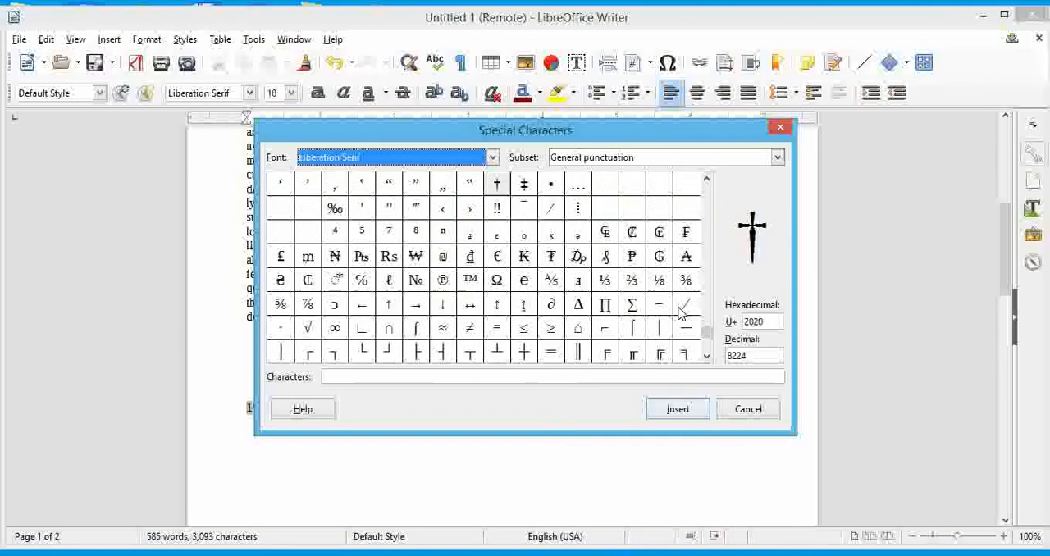
scroll(671, 308, down, 10)
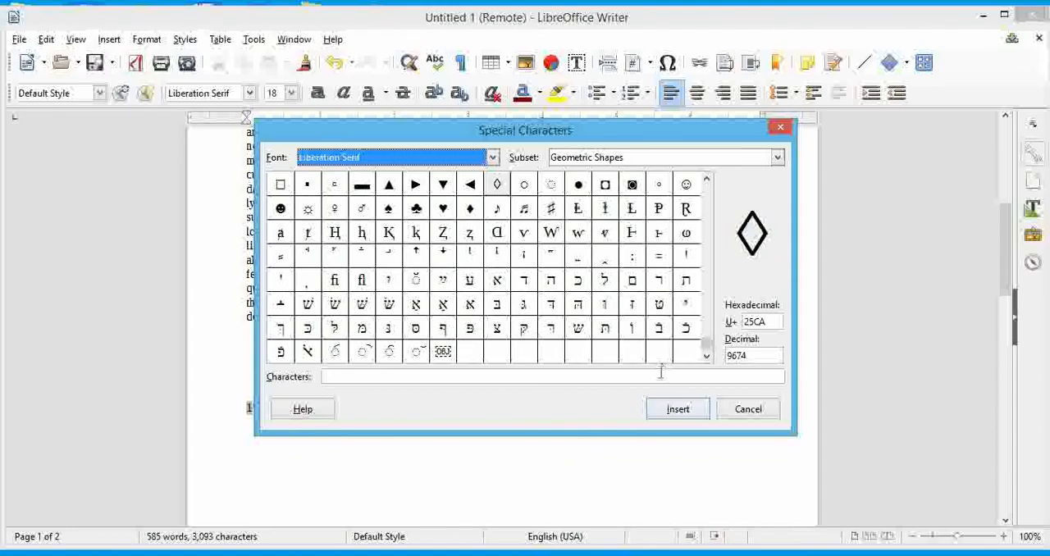
click(745, 409)
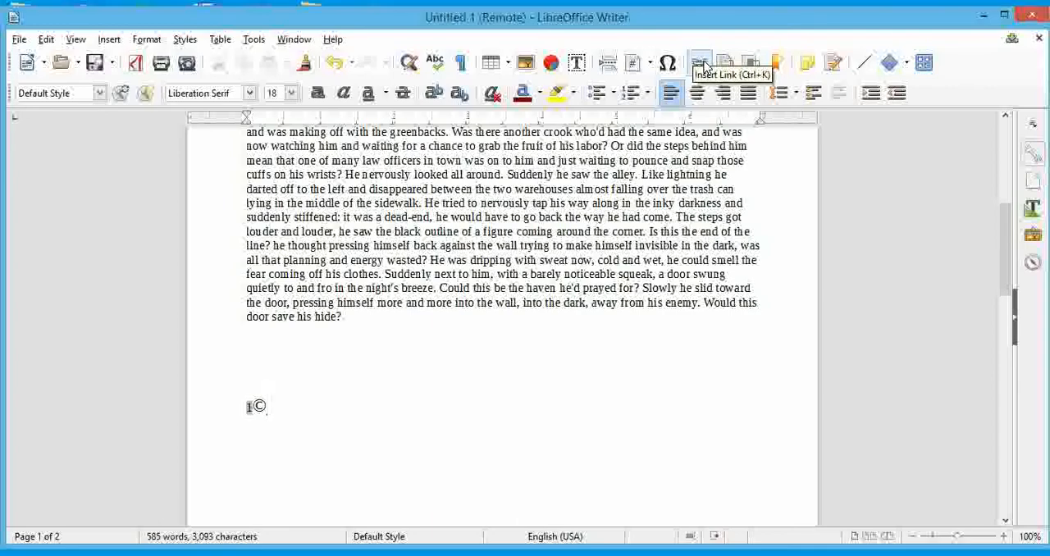
Enter the word google on the blank line between the dummy-text paragraph and the page number.
scroll(532, 375, up, 5)
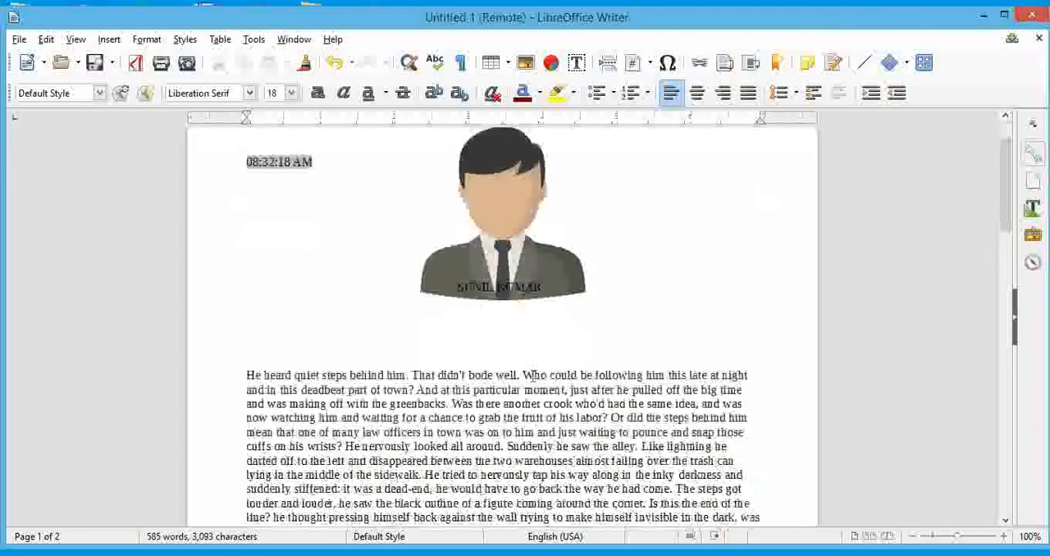
scroll(532, 375, down, 2)
scroll(531, 375, up, 3)
scroll(531, 375, down, 8)
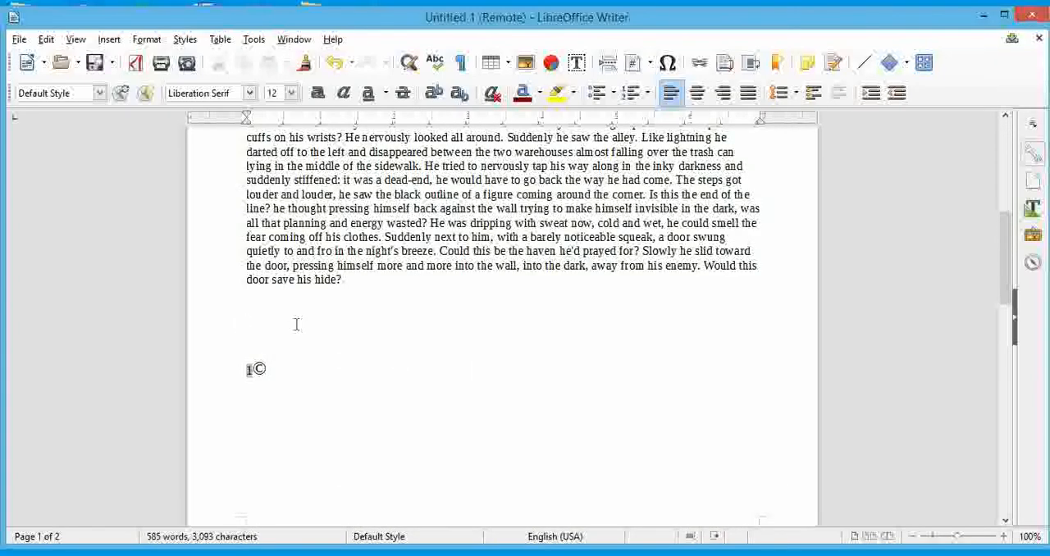
text(oo)
Turn the word google into a web hyperlink pointing to google.com.
key(shift+Left)
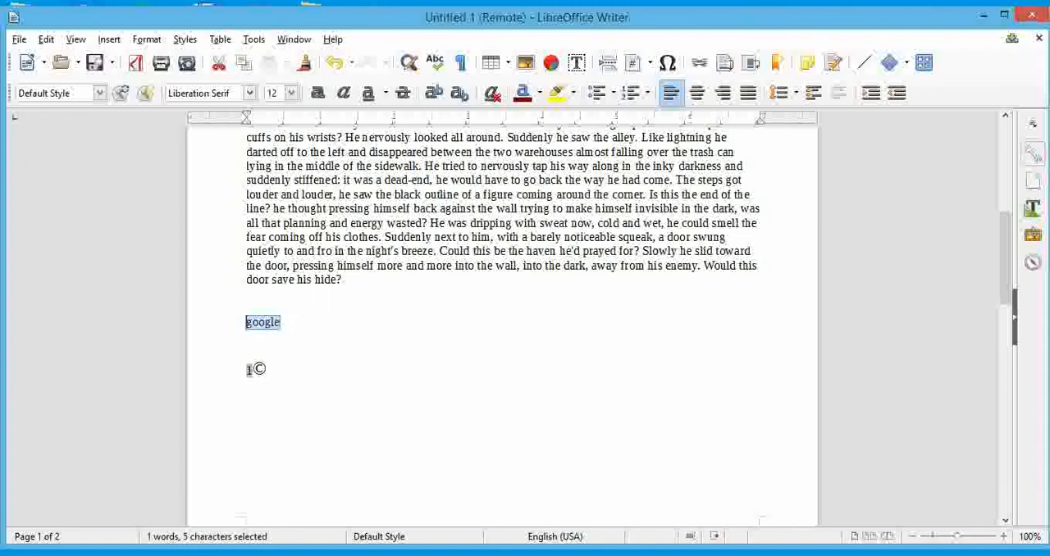
click(700, 64)
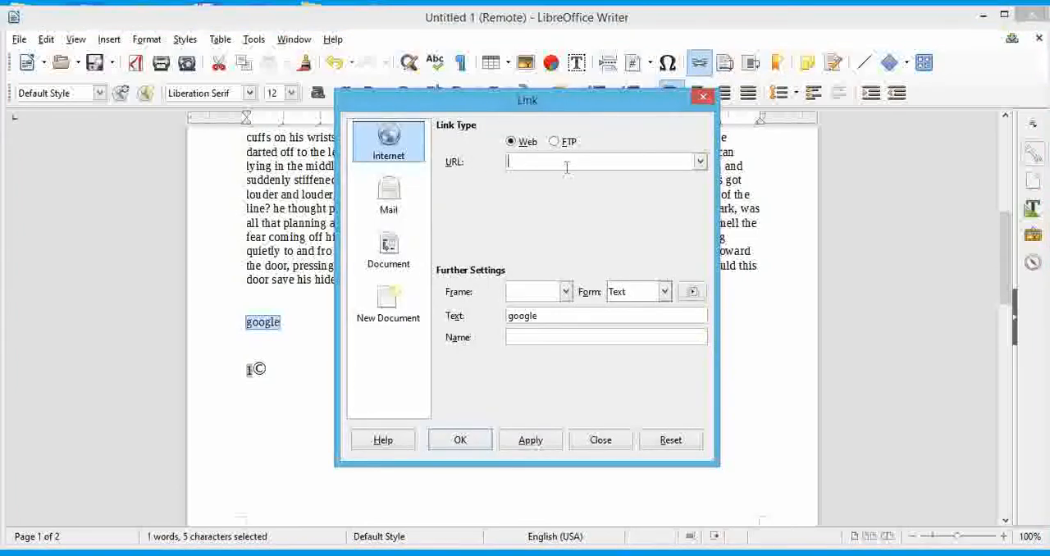
text(google.com)
click(531, 440)
click(617, 443)
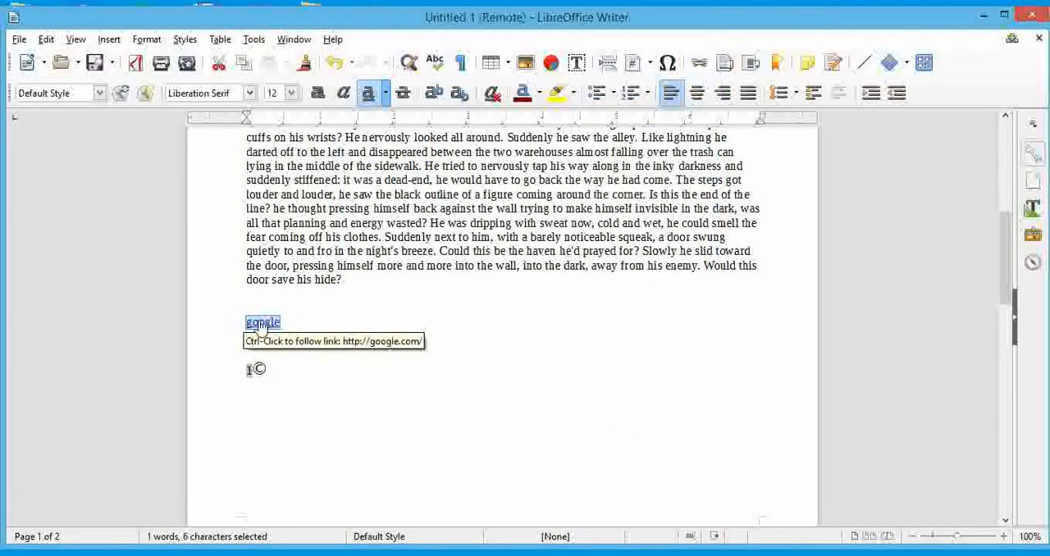
Follow the google link to check its page in the web browser, dismissing the account prompt, and return to the Writer document.
click(260, 324)
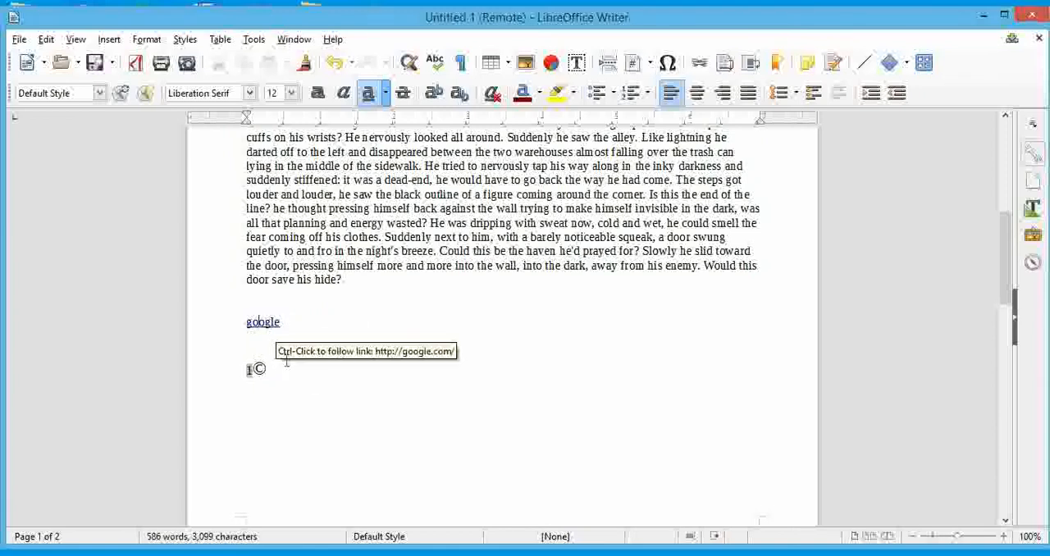
double_click(264, 325)
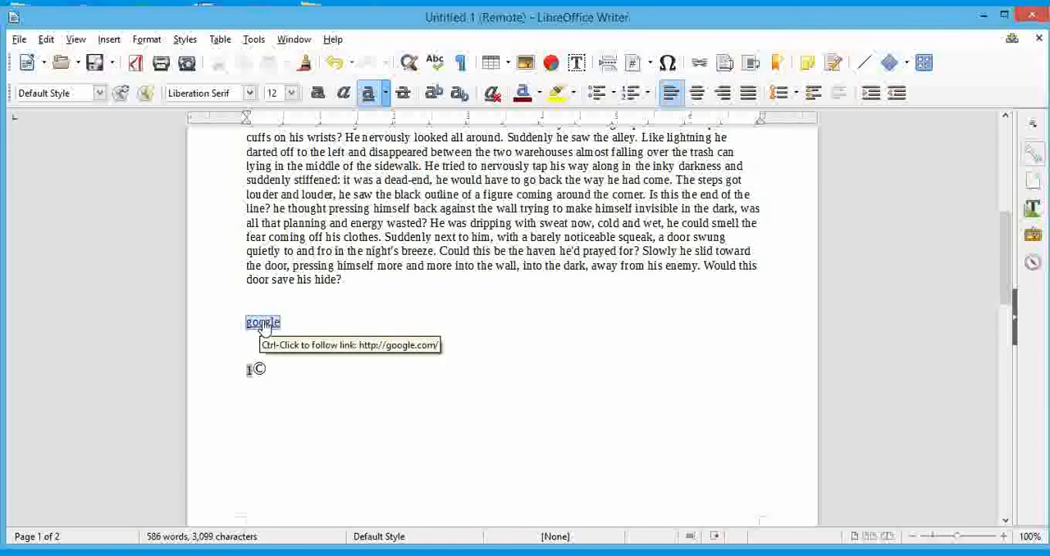
ctrl+click(263, 325)
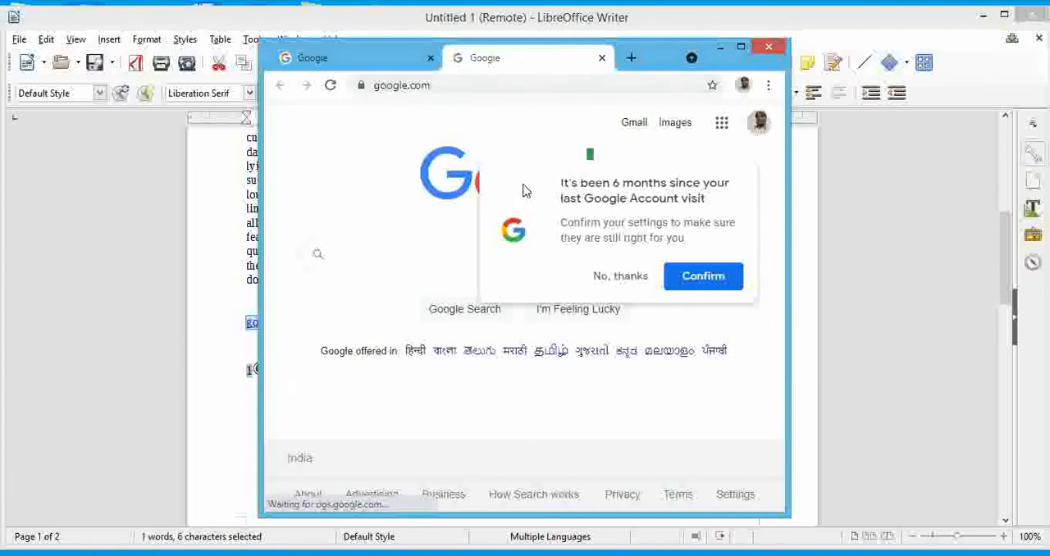
click(741, 49)
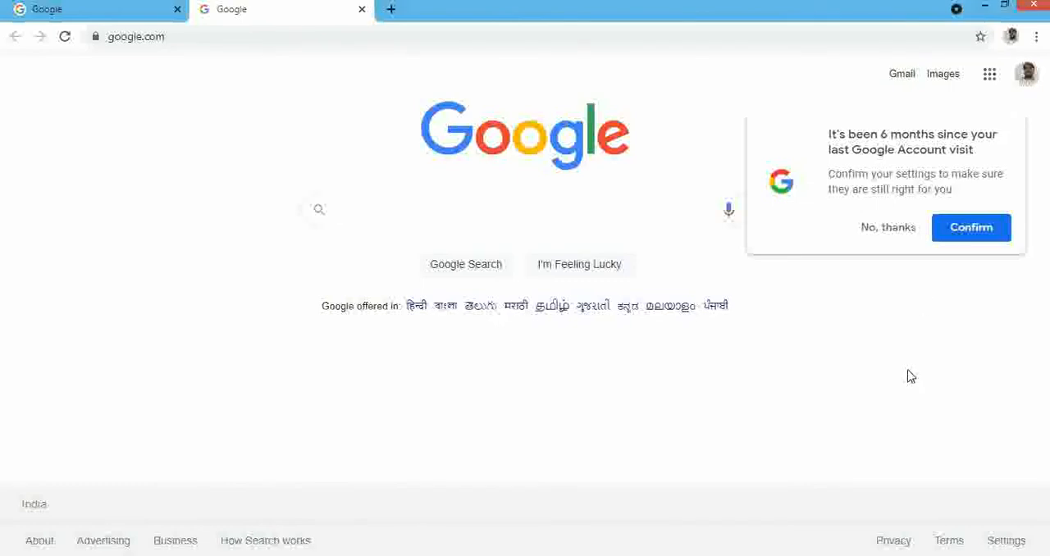
click(902, 235)
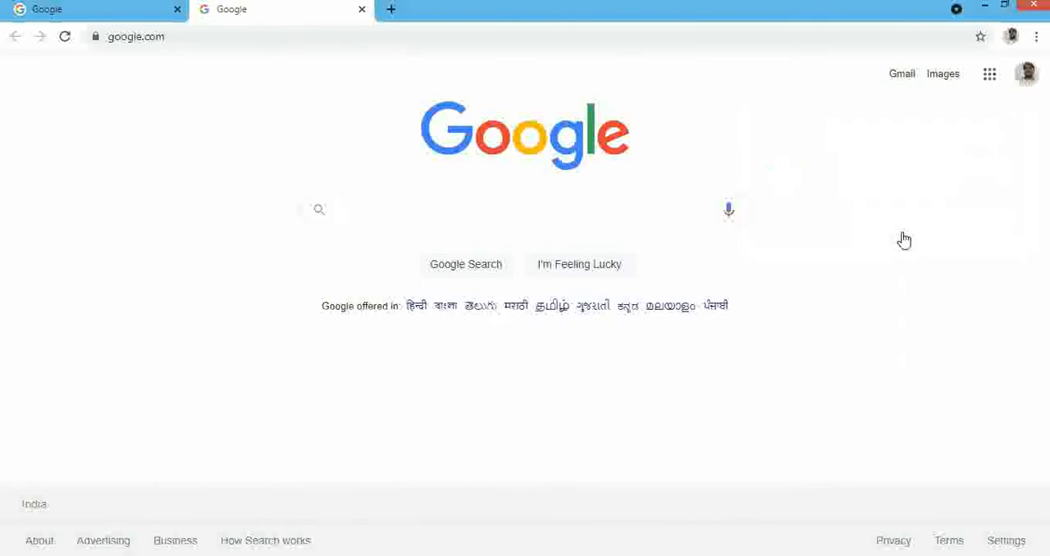
click(984, 5)
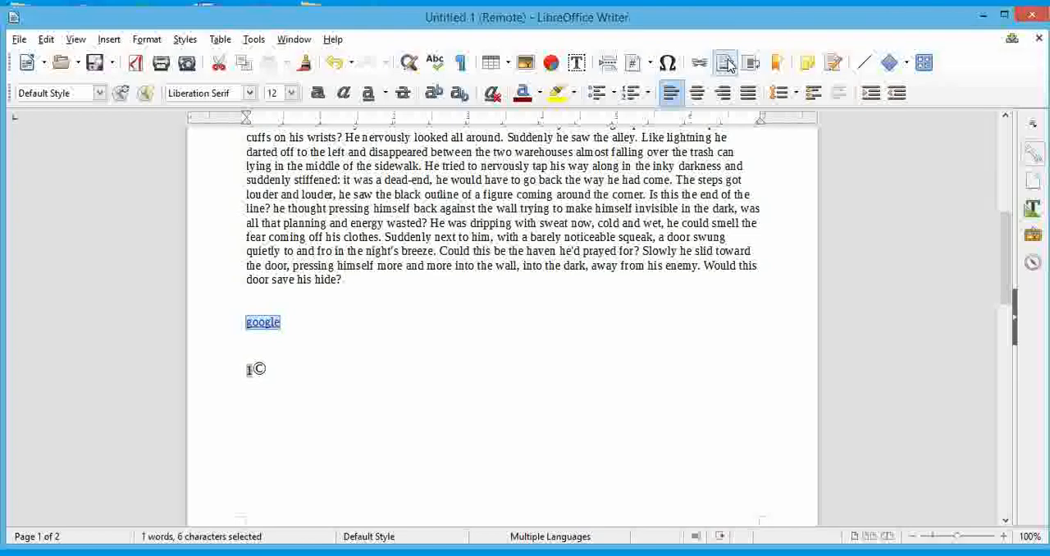
Insert a footnote after the word cold in the first-page paragraph, with note text beginning with Cold, and review its reference mark.
scroll(465, 240, up, 3)
scroll(465, 240, up, 2)
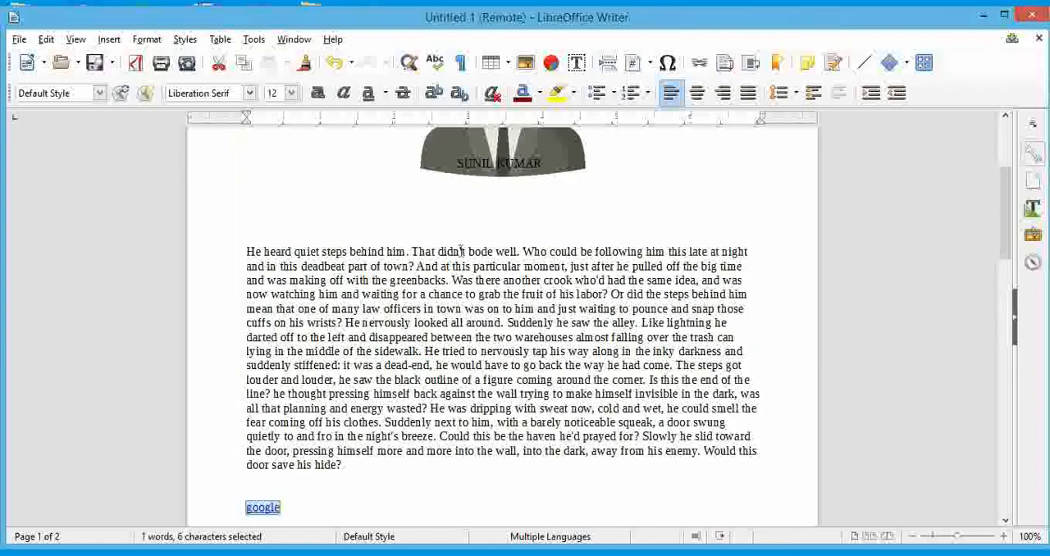
scroll(461, 251, down, 1)
scroll(460, 251, up, 3)
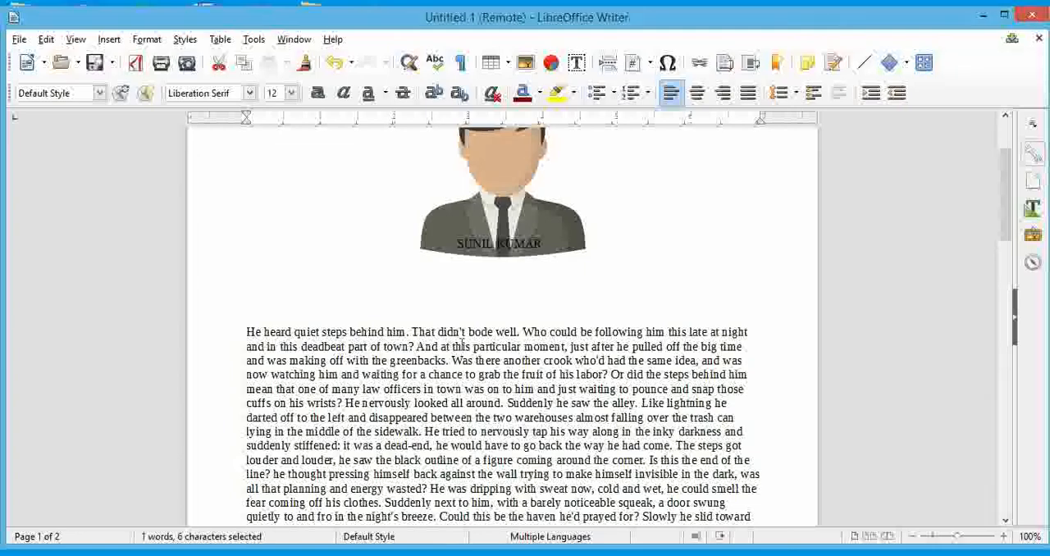
scroll(462, 343, down, 1)
scroll(608, 407, up, 2)
scroll(602, 430, down, 2)
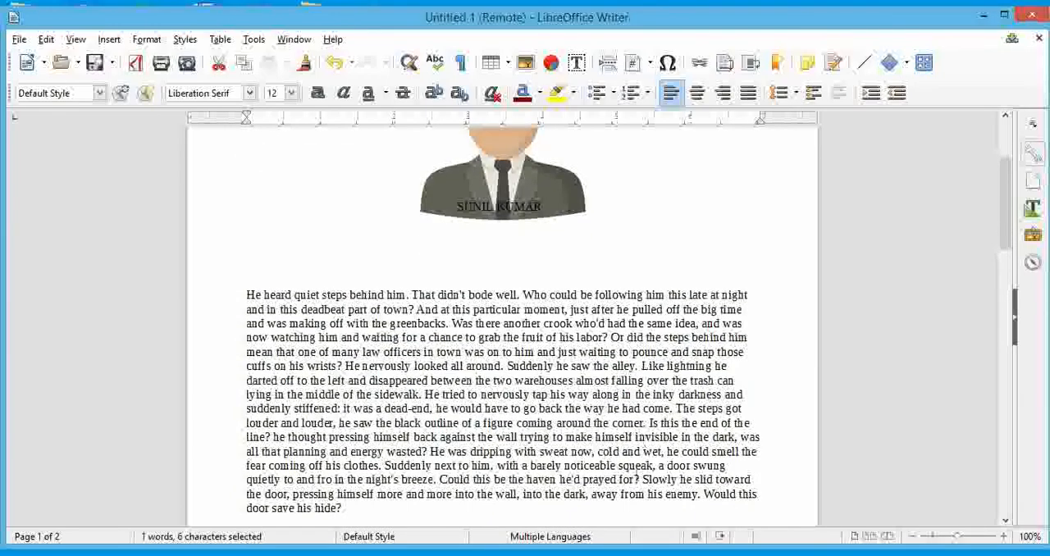
double_click(611, 452)
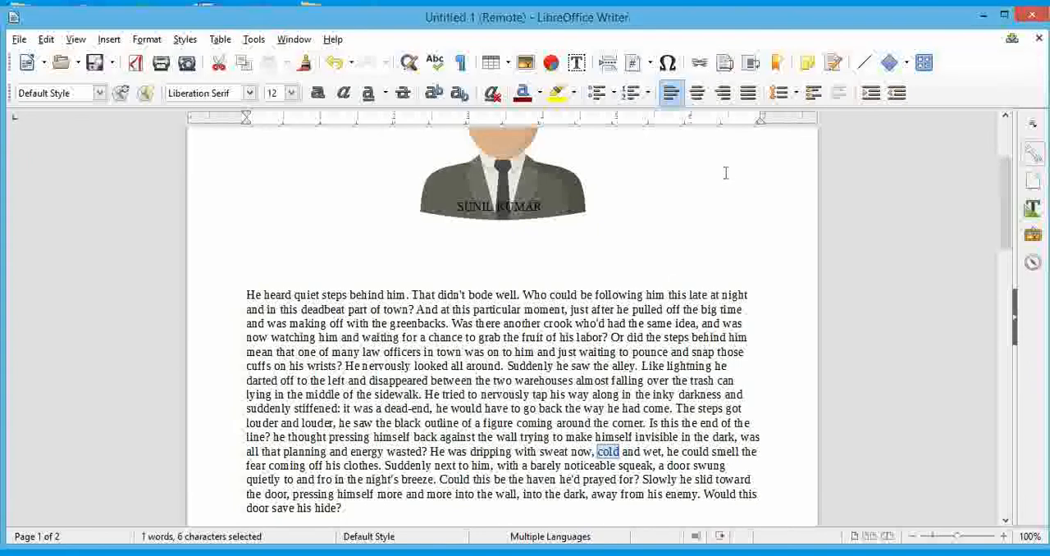
click(724, 63)
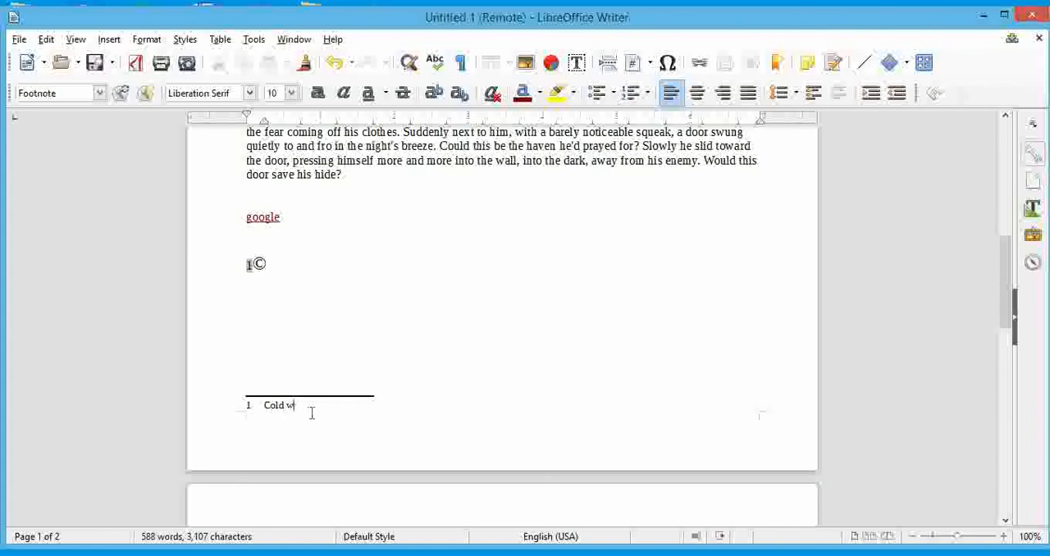
text(her)
scroll(380, 398, up, 5)
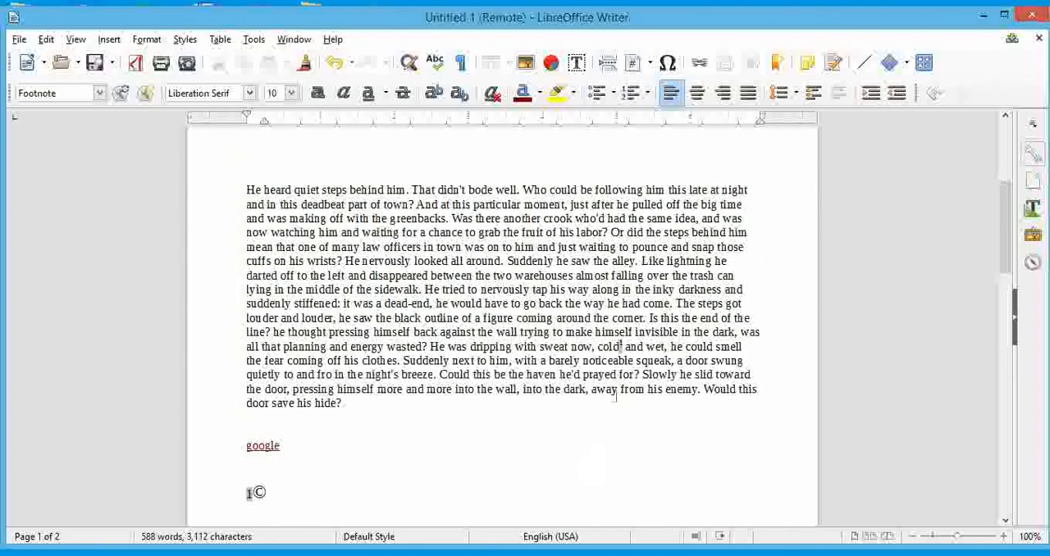
Insert an endnote after the word prayed in the first-page paragraph.
scroll(318, 524, down, 3)
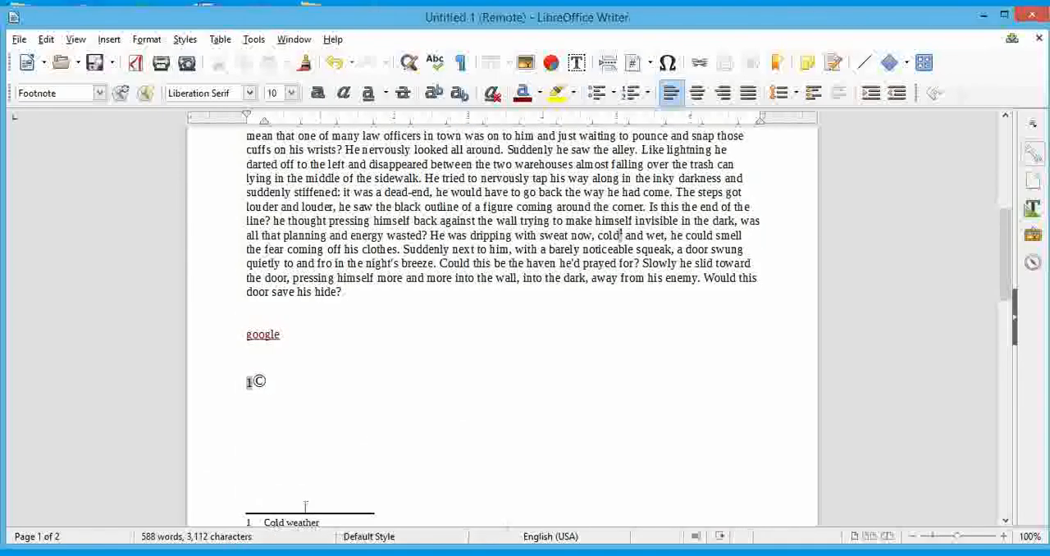
scroll(300, 462, down, 2)
scroll(494, 361, up, 3)
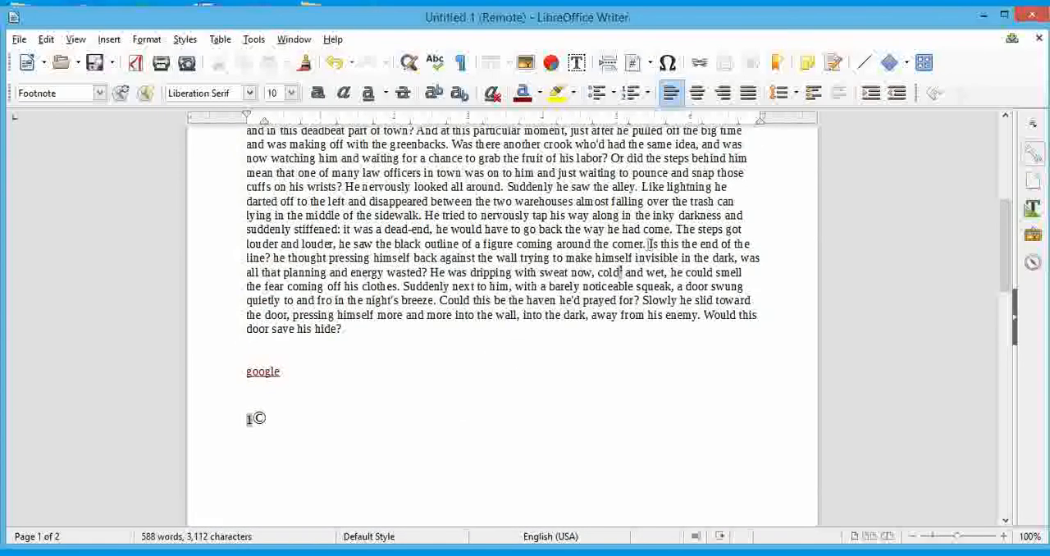
click(621, 276)
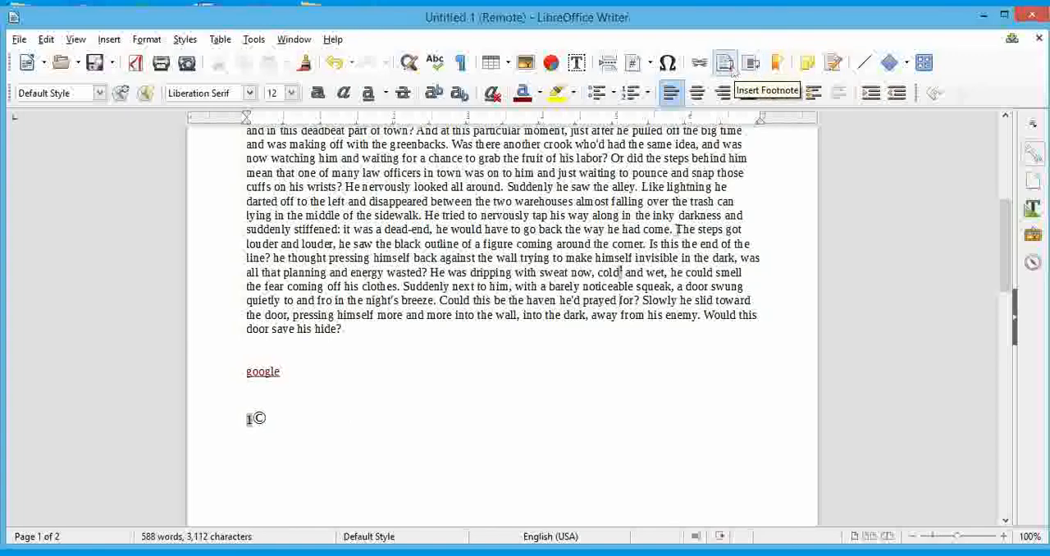
scroll(602, 291, down, 3)
scroll(350, 433, up, 2)
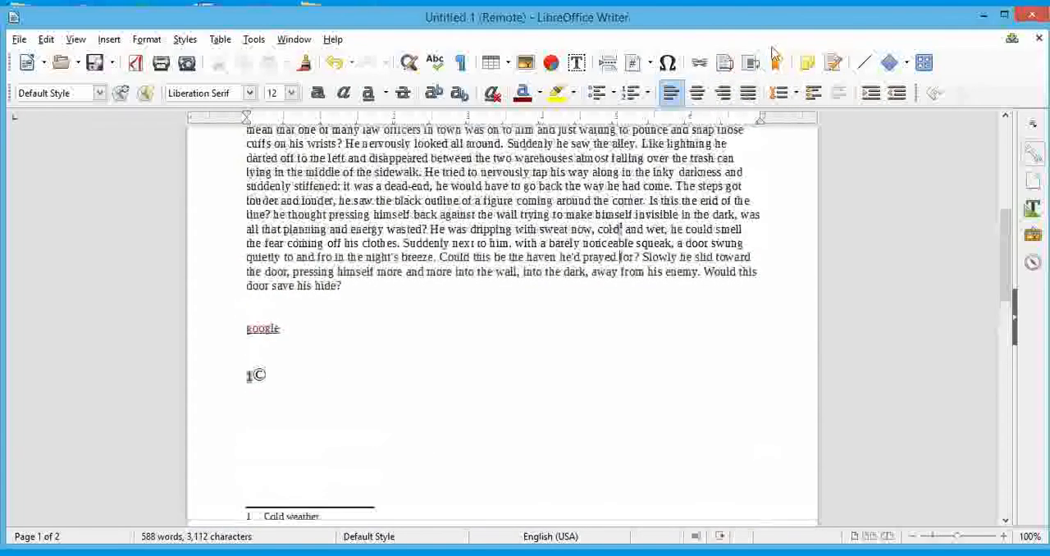
click(758, 64)
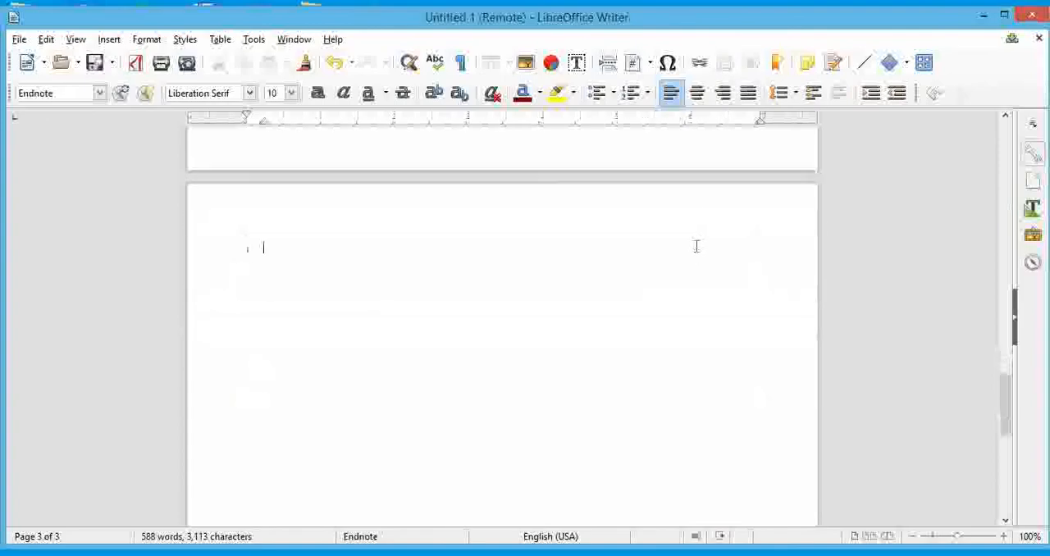
Examine the endnote's reference mark in the first-page paragraph and its empty note on the document's last page.
scroll(618, 315, up, 20)
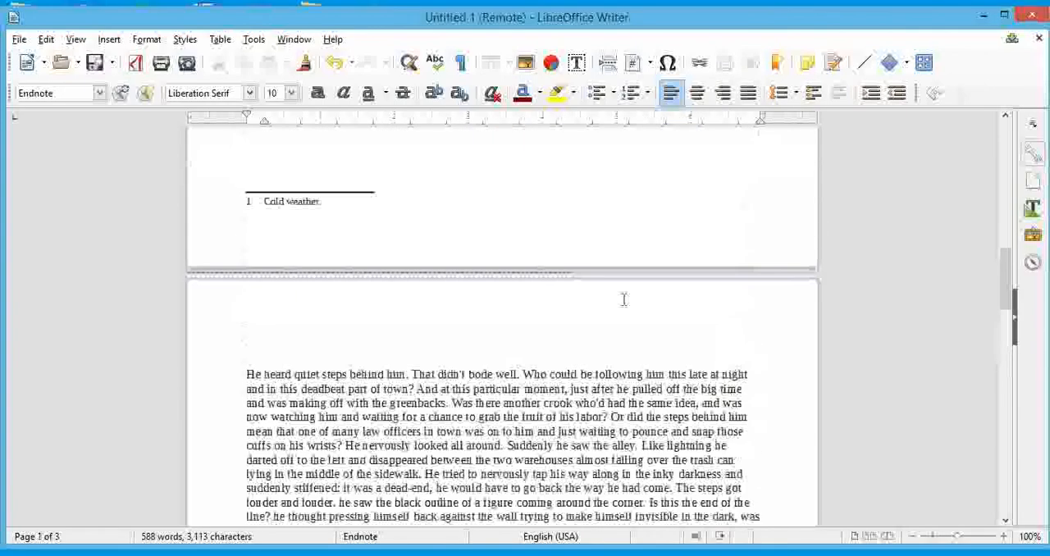
scroll(623, 300, up, 3)
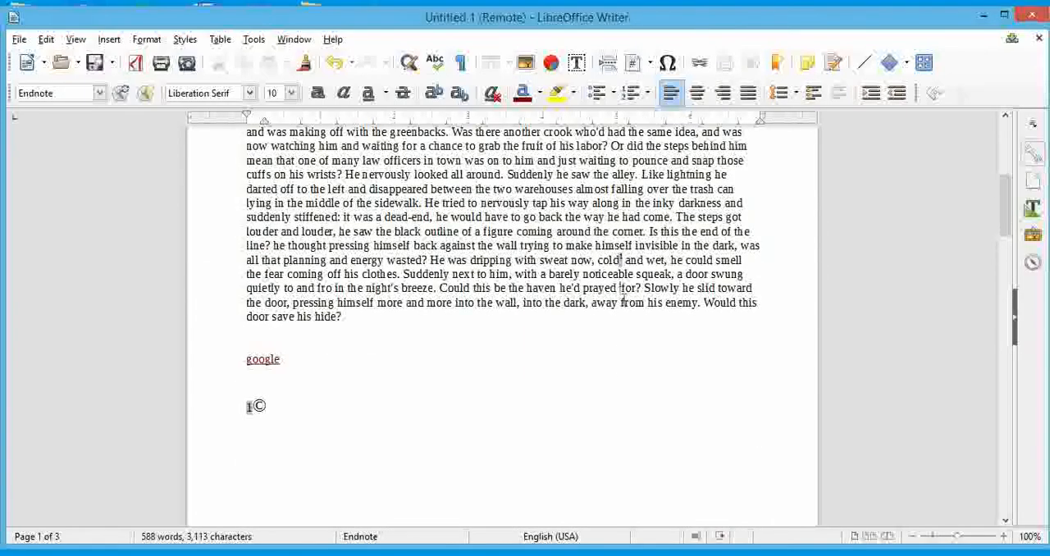
scroll(624, 300, down, 20)
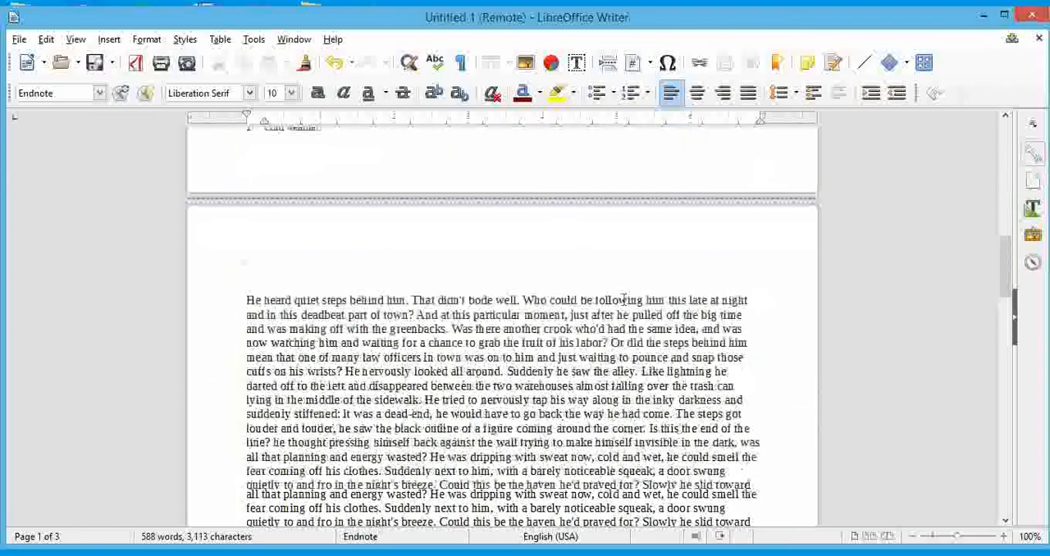
scroll(623, 300, down, 10)
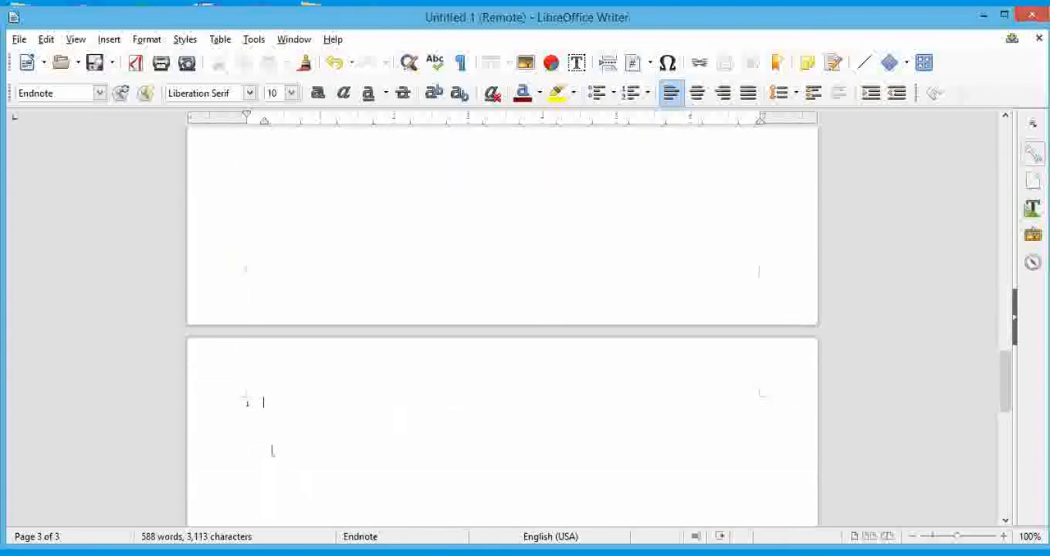
scroll(449, 308, up, 20)
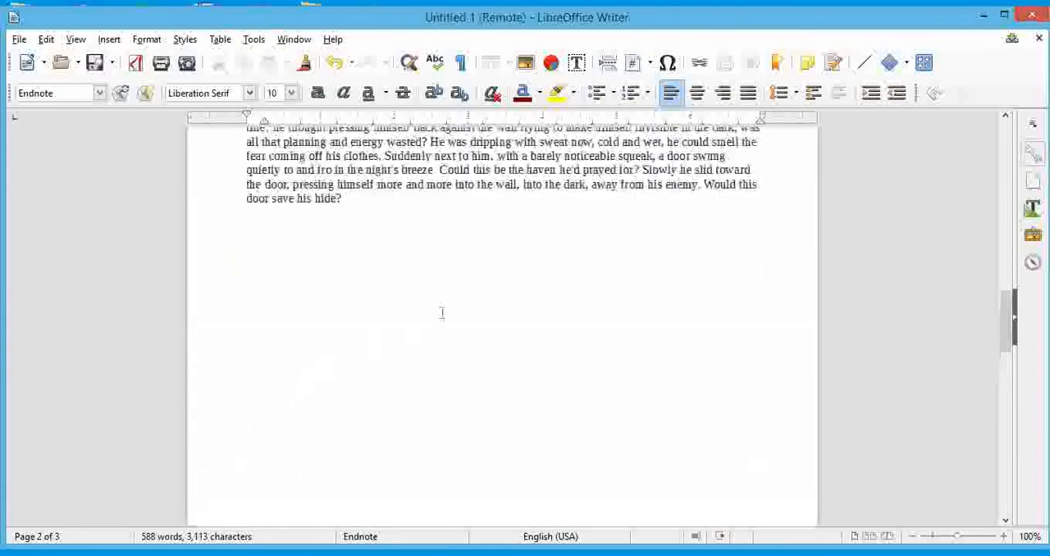
scroll(450, 308, up, 5)
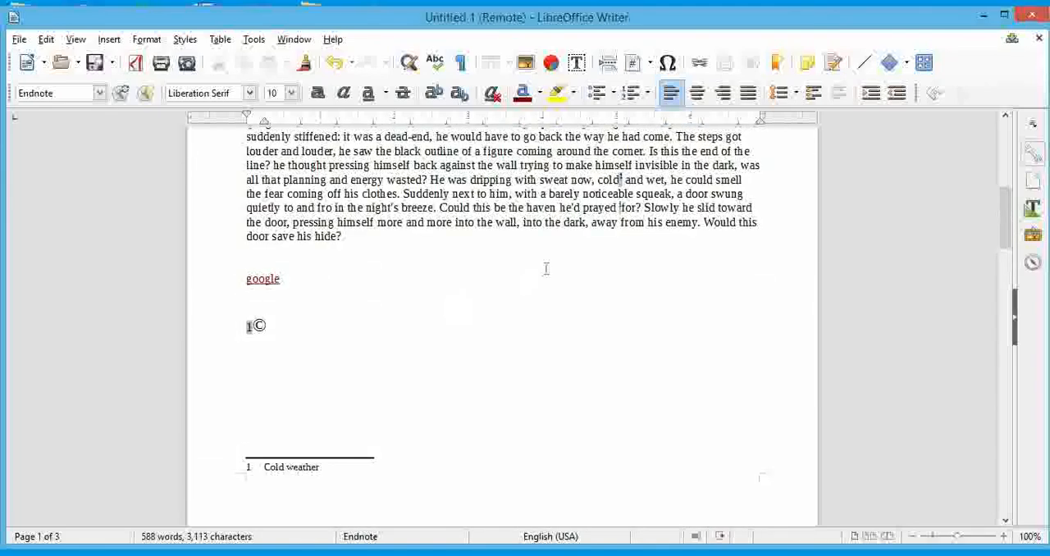
scroll(545, 269, up, 12)
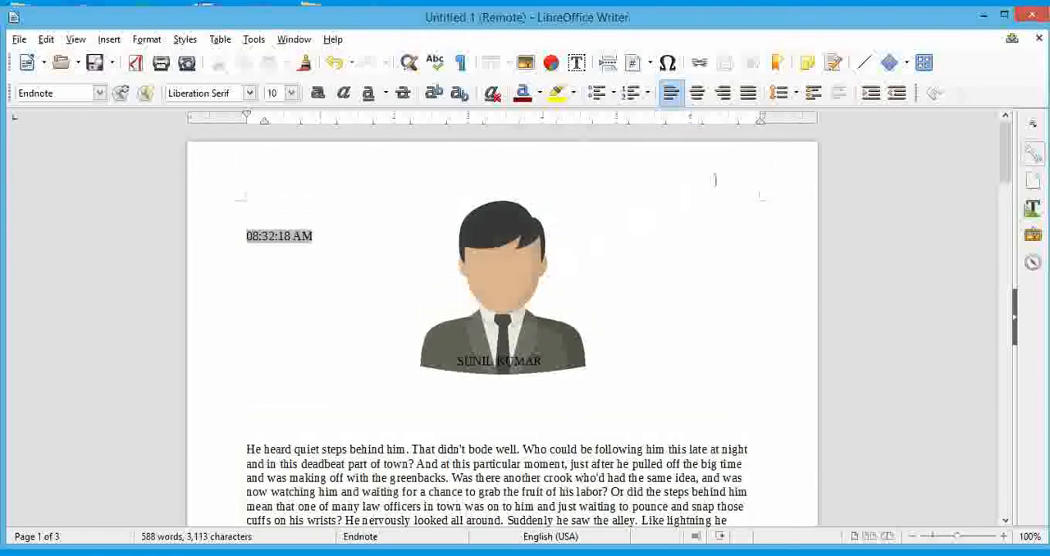
View the Bookmark dialog for the position after the word this in the first line, without inserting a bookmark.
click(687, 449)
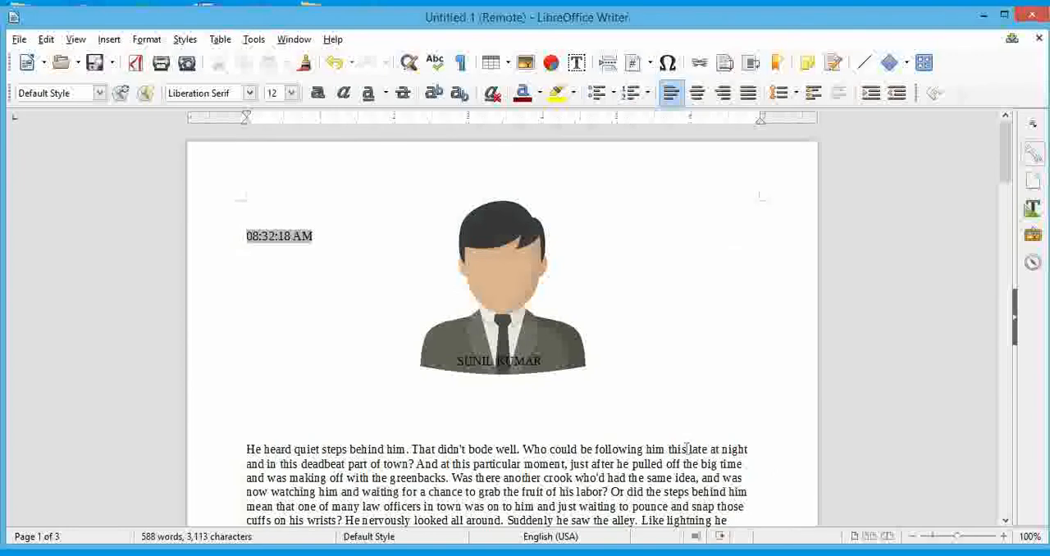
click(777, 64)
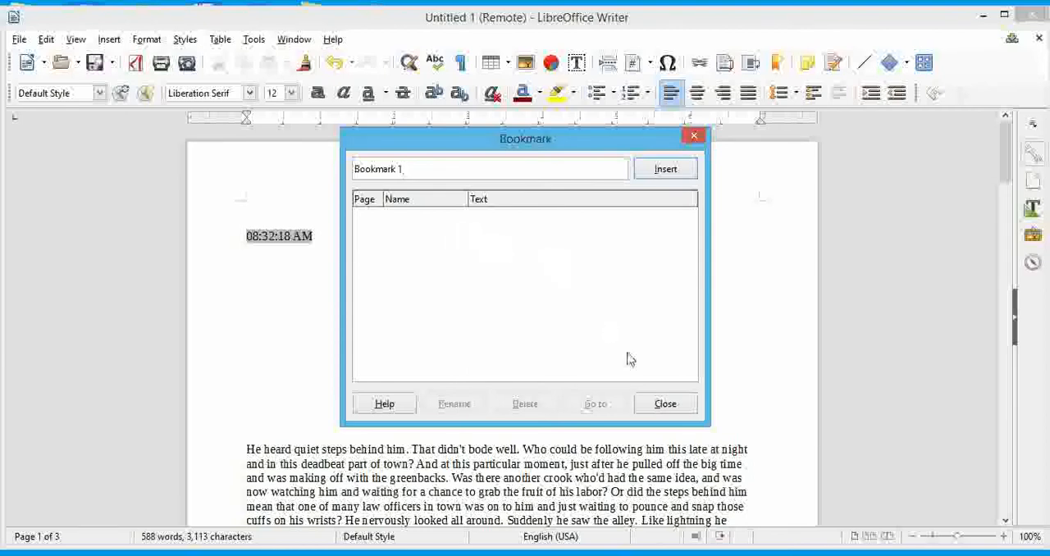
click(664, 402)
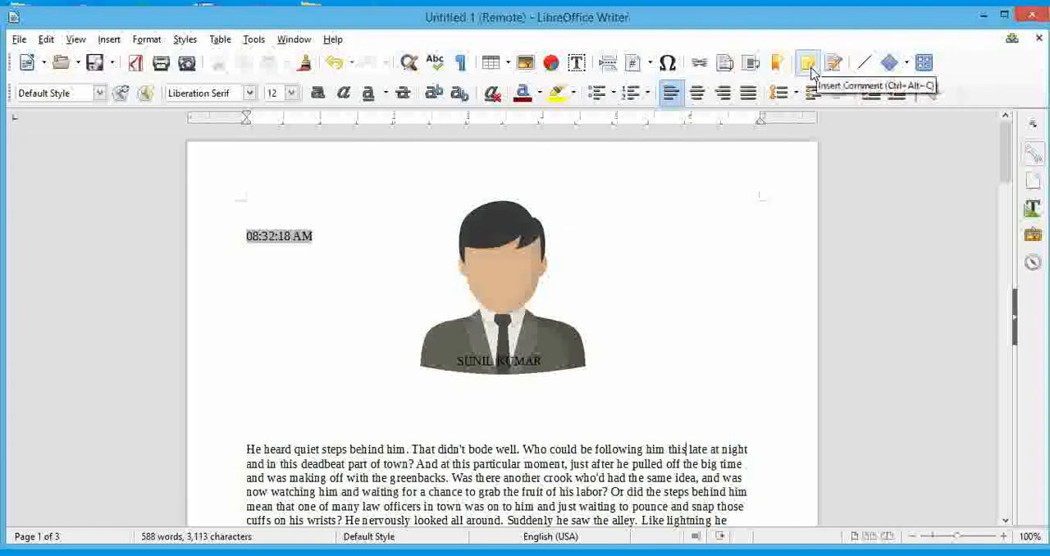
Attach a comment reading "This is for practical purpose" to the beginning of the first-page paragraph.
scroll(456, 422, down, 3)
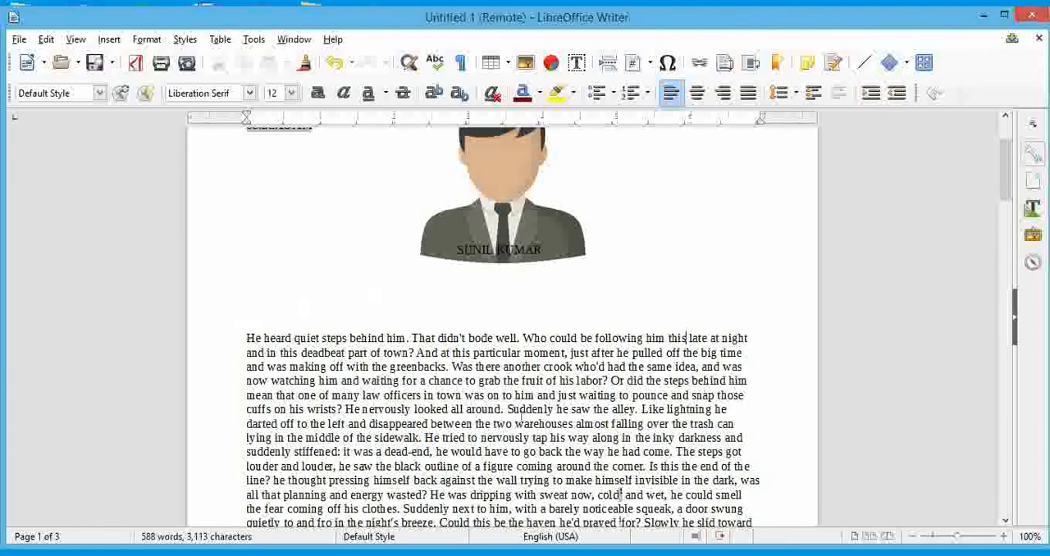
scroll(522, 418, up, 3)
scroll(497, 433, down, 1)
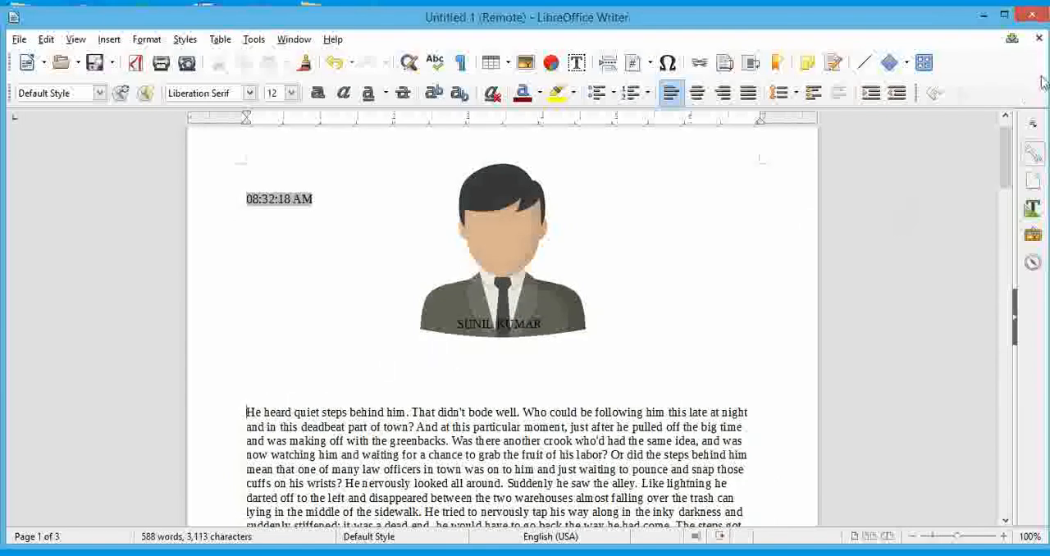
click(807, 67)
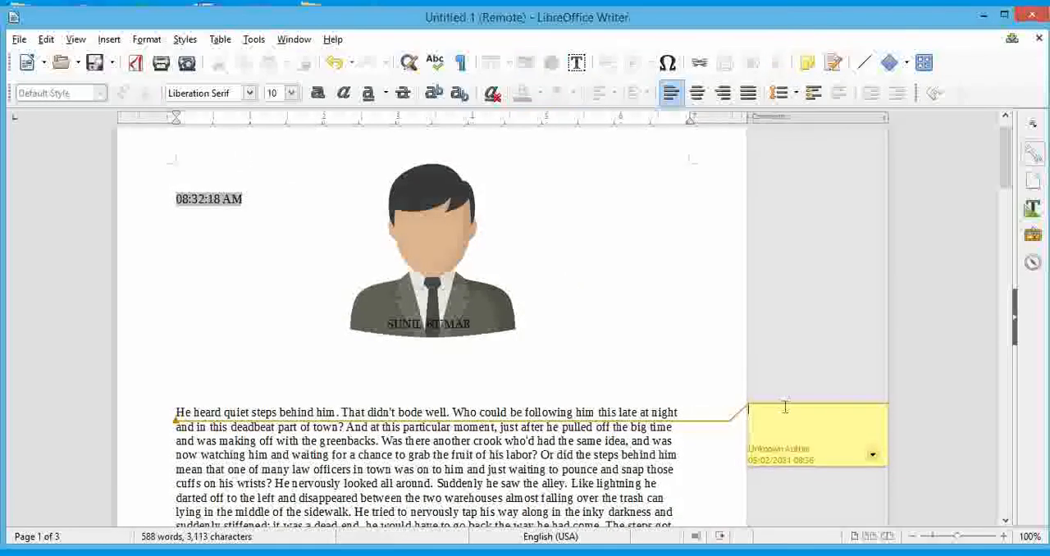
text(s)
text(his )
text(is for )
text(practical)
click(703, 353)
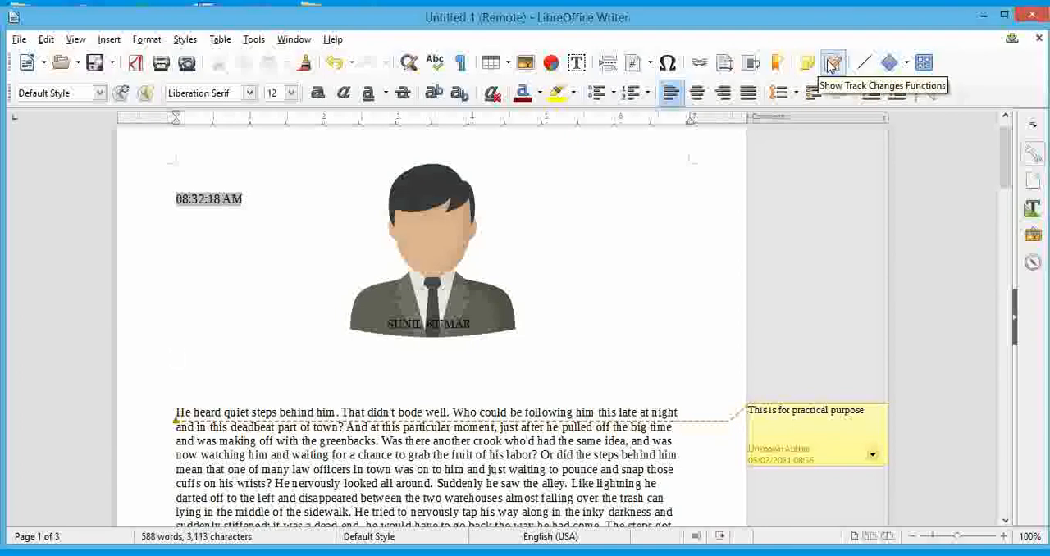
Show the track changes functions, try out change recording, and return to the blank line above the paragraph.
click(832, 66)
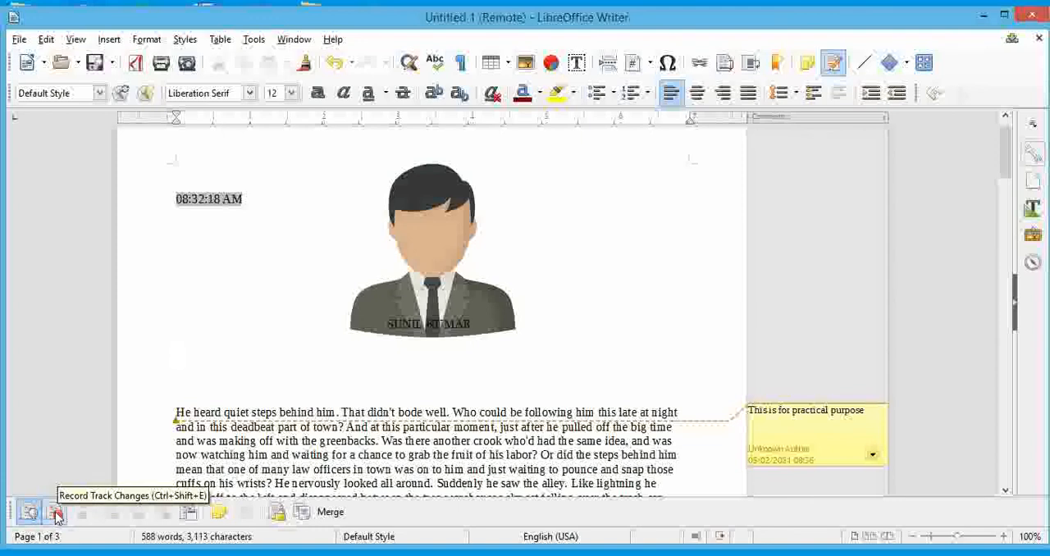
click(55, 513)
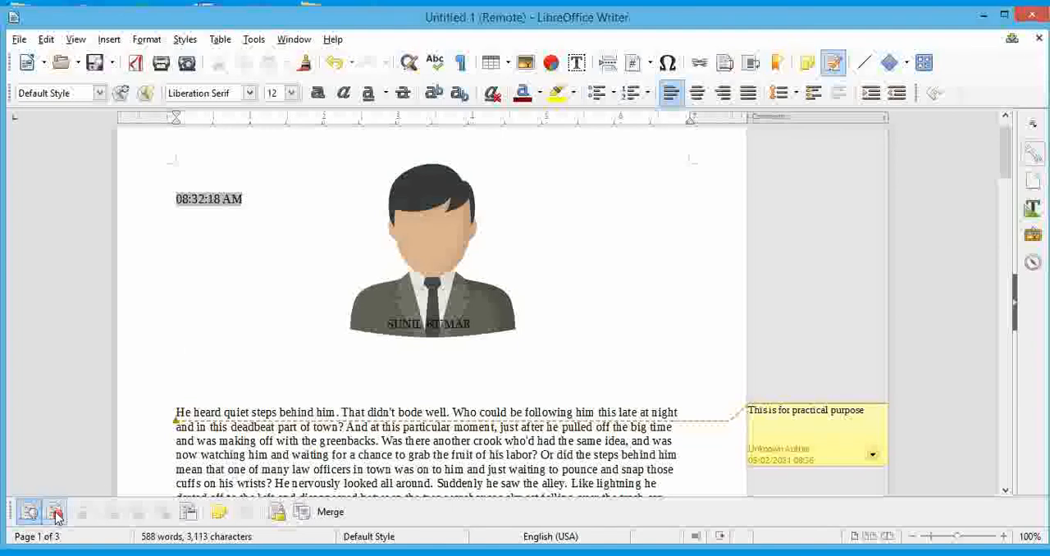
click(667, 377)
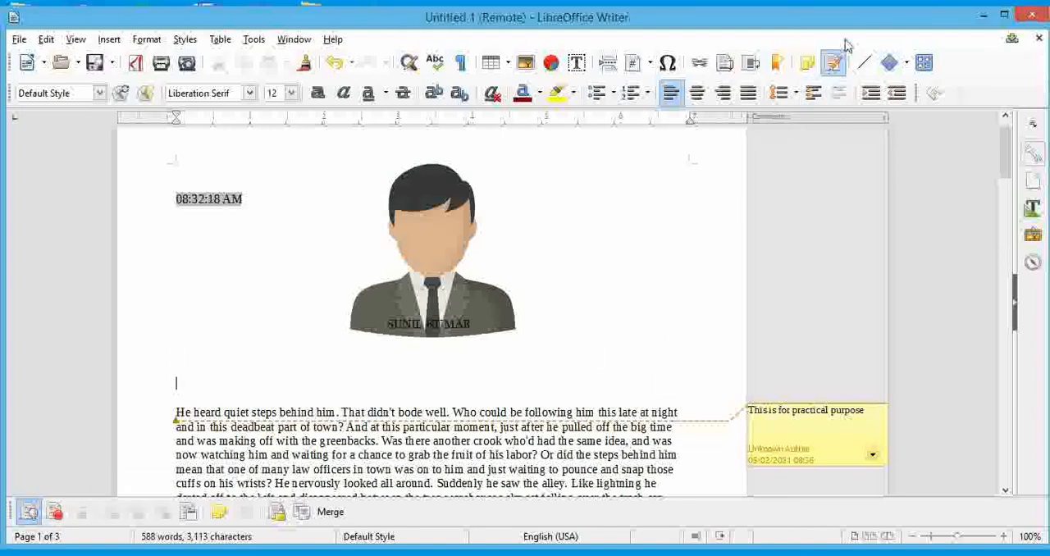
Draw a nearly horizontal line beneath the portrait image, slightly wider than the portrait.
click(866, 66)
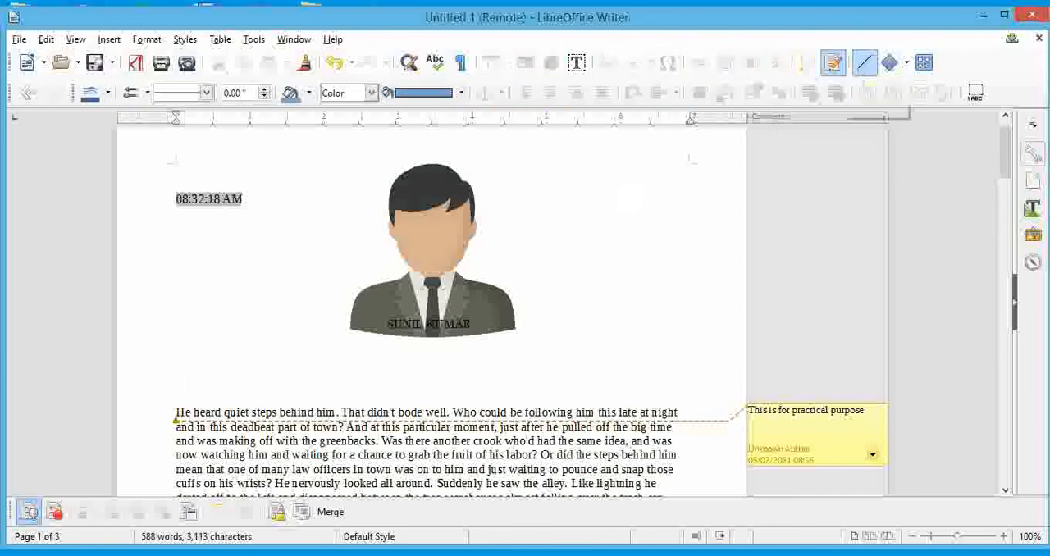
drag(312, 358, 346, 357)
drag(478, 364, 547, 358)
click(556, 382)
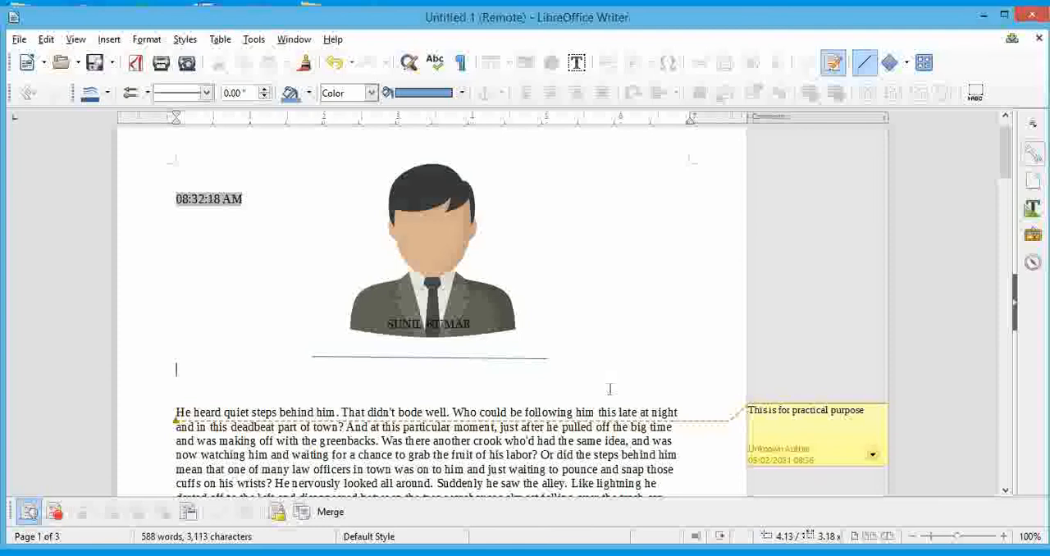
Draw a rectangle about 1.75 inches wide in the blank space to the right of the portrait.
click(905, 64)
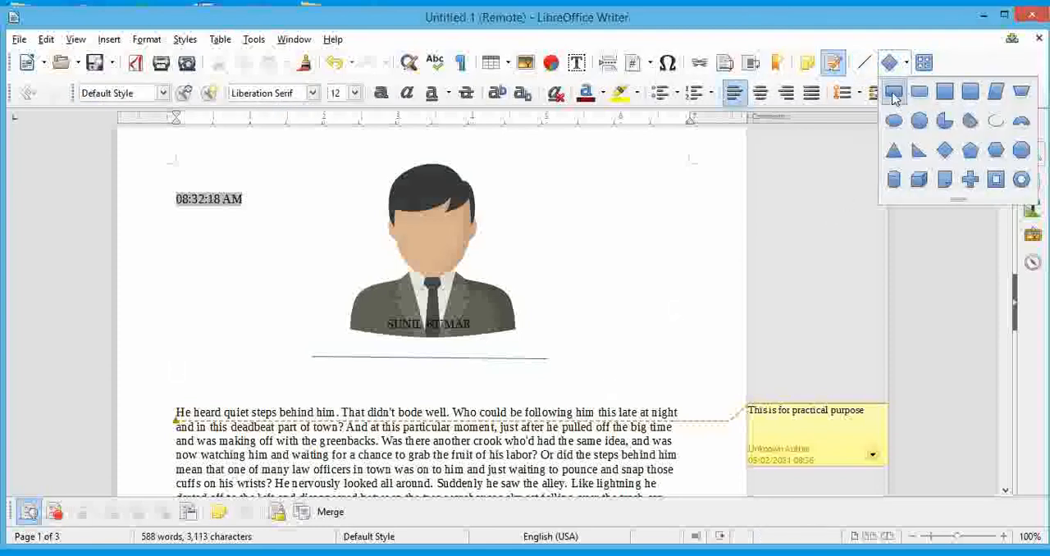
click(895, 94)
drag(576, 222, 707, 322)
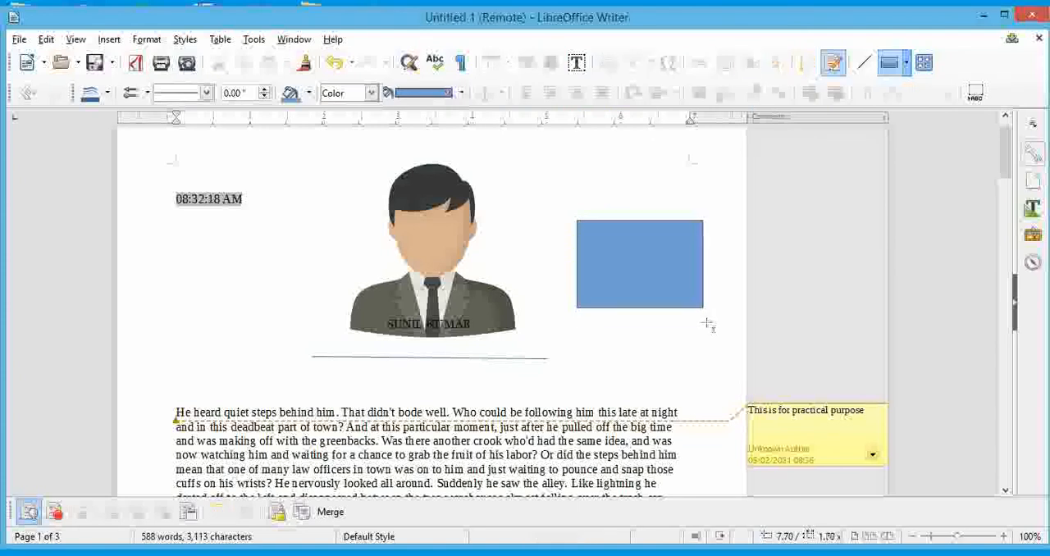
click(557, 379)
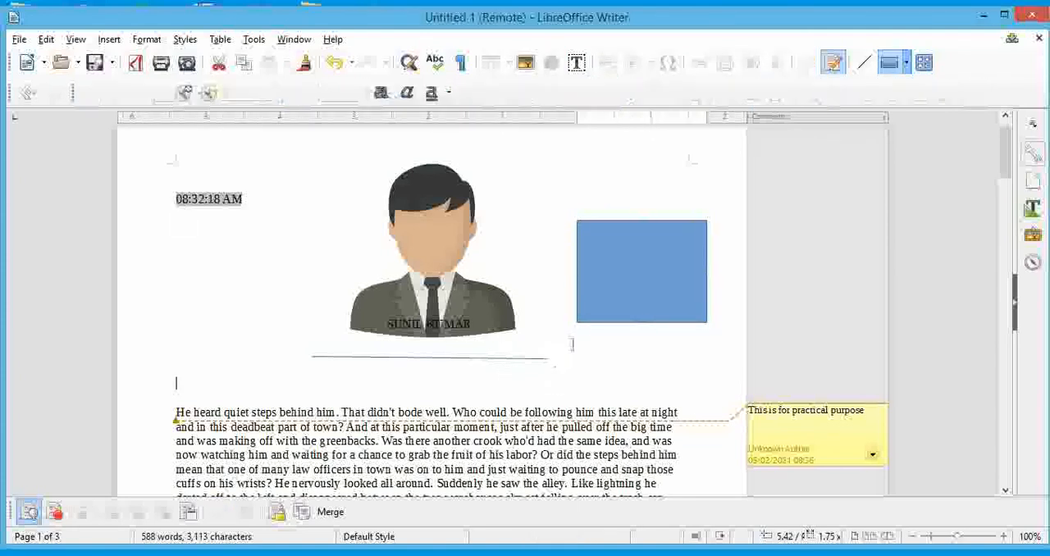
Show the drawing functions and try to draw a smiley face to the left of the line beneath the portrait.
click(924, 64)
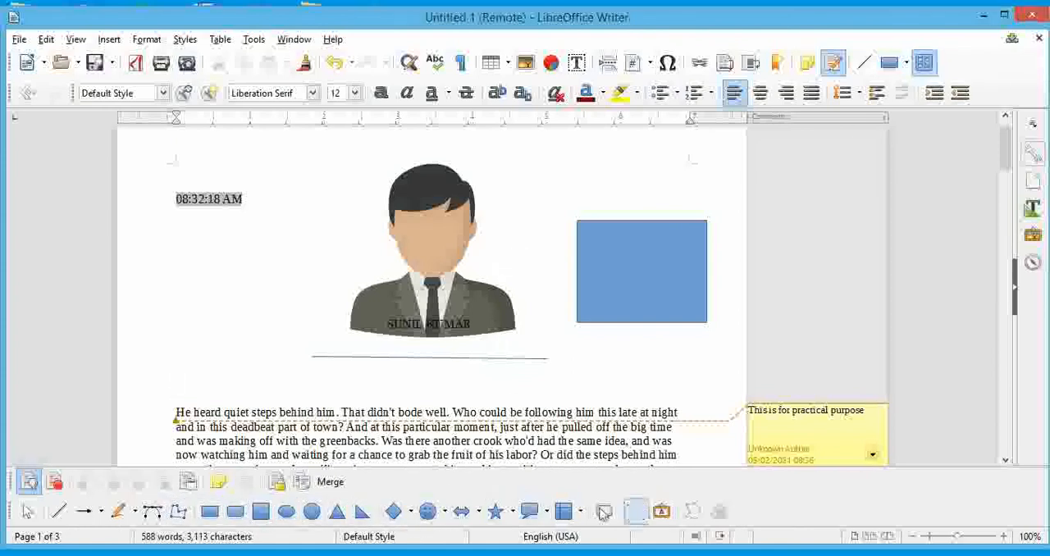
click(444, 513)
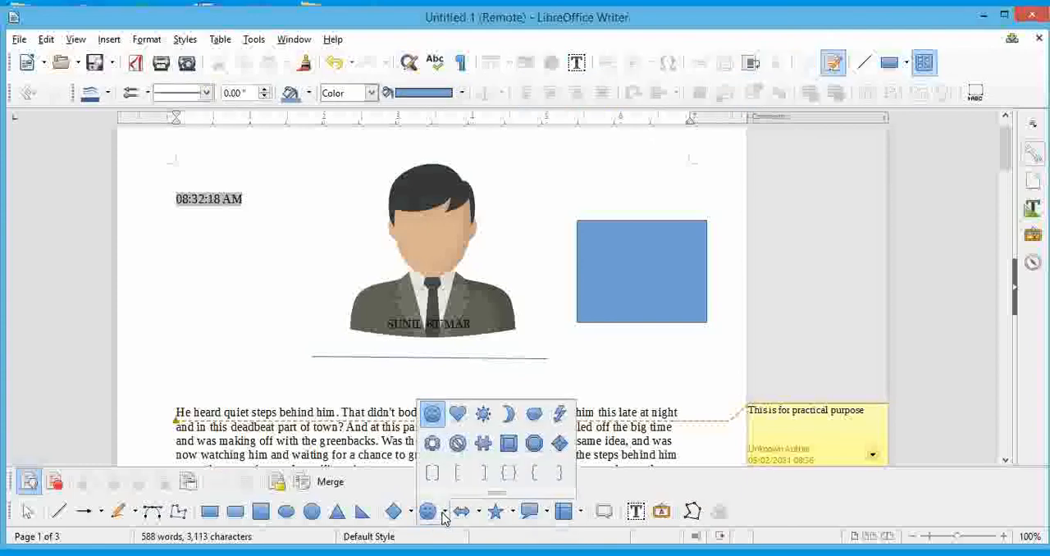
click(433, 415)
drag(211, 356, 249, 389)
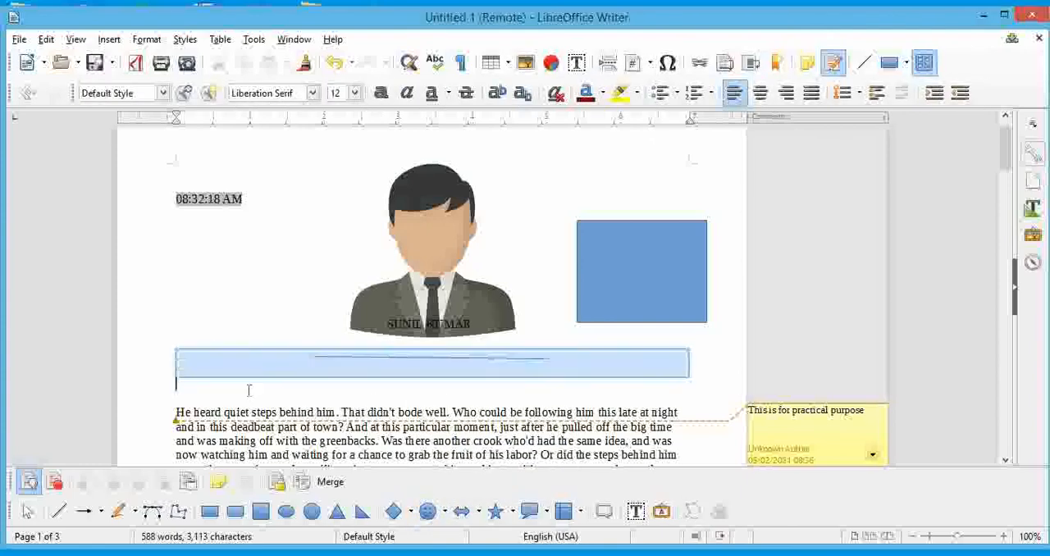
click(221, 354)
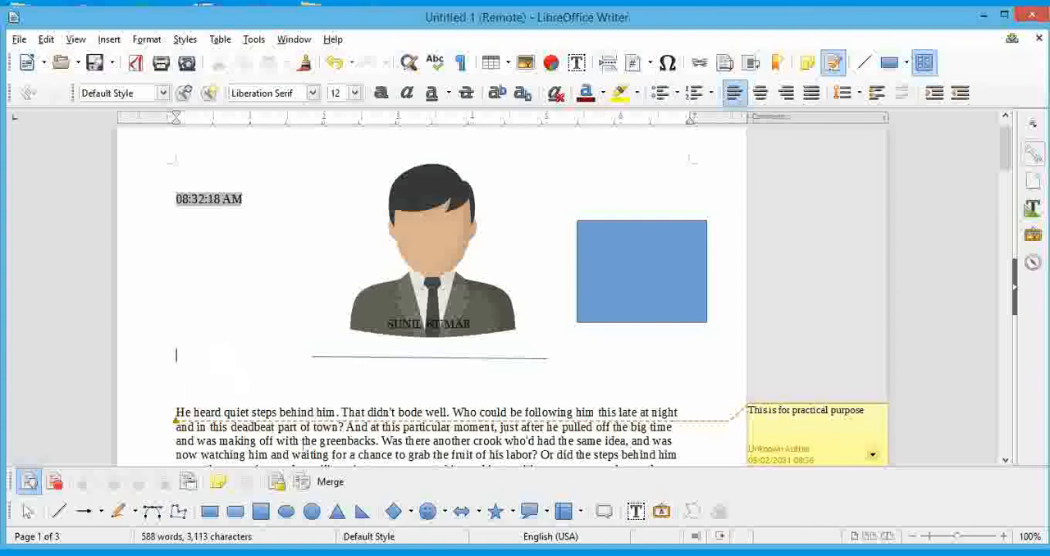
Draw a smiley face about 0.92 inches wide below the blue rectangle, just above the paragraph.
click(445, 516)
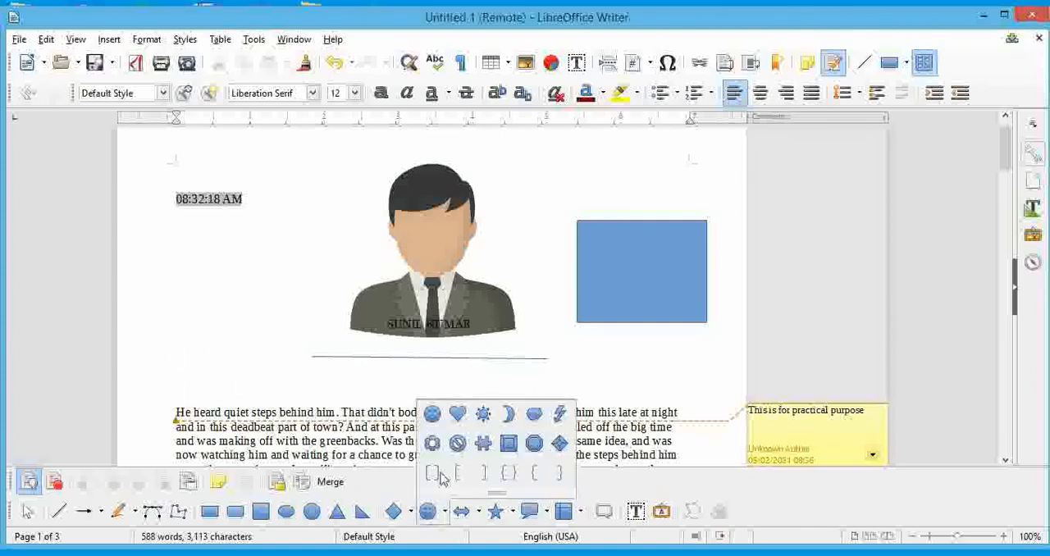
click(432, 415)
drag(594, 361, 662, 405)
click(566, 308)
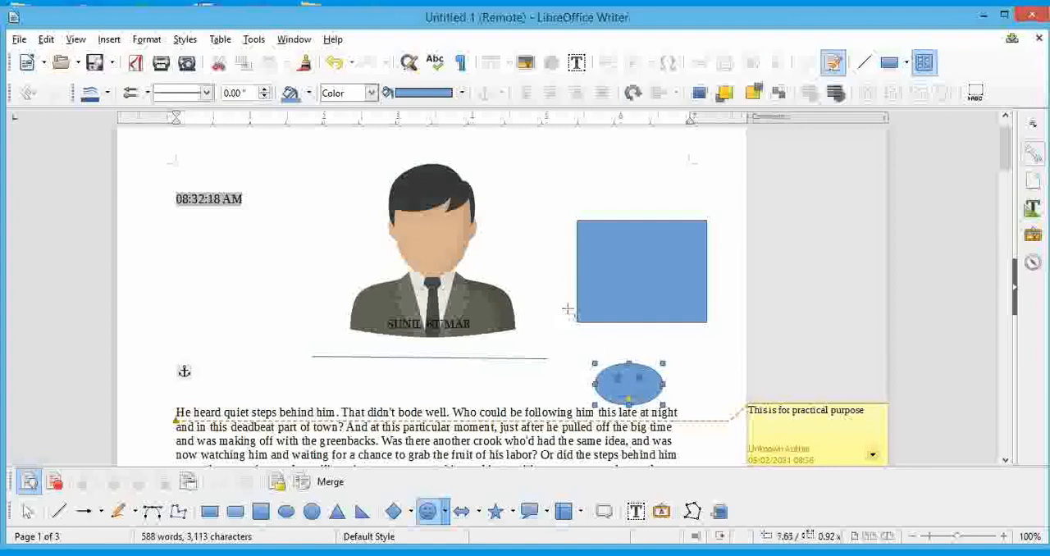